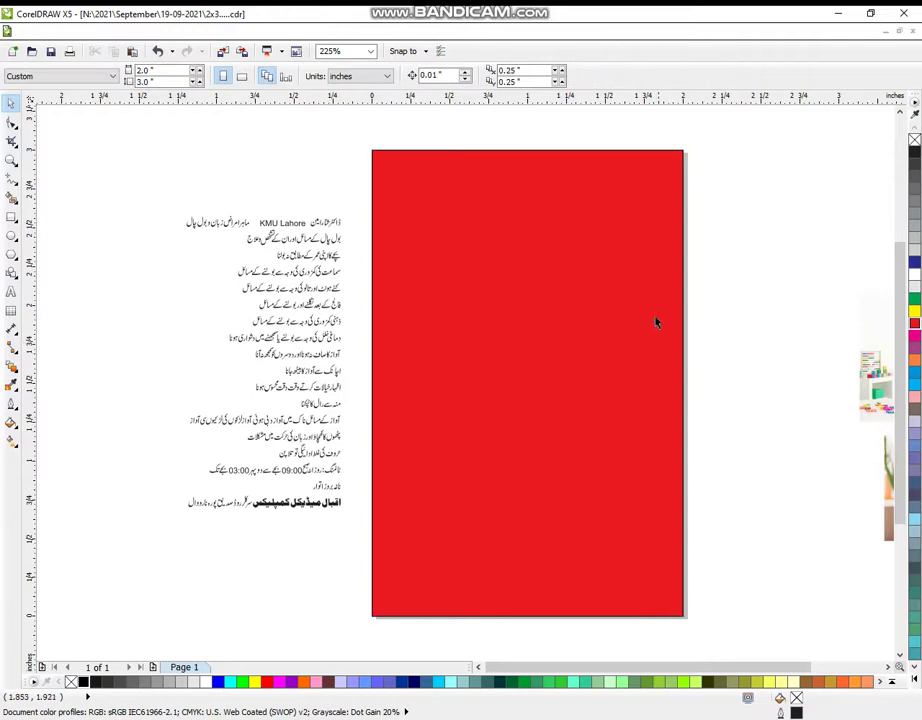
- Add a roughly 92% copy of the red card, filled yellow with a green outline
drag(690, 145, 683, 158)
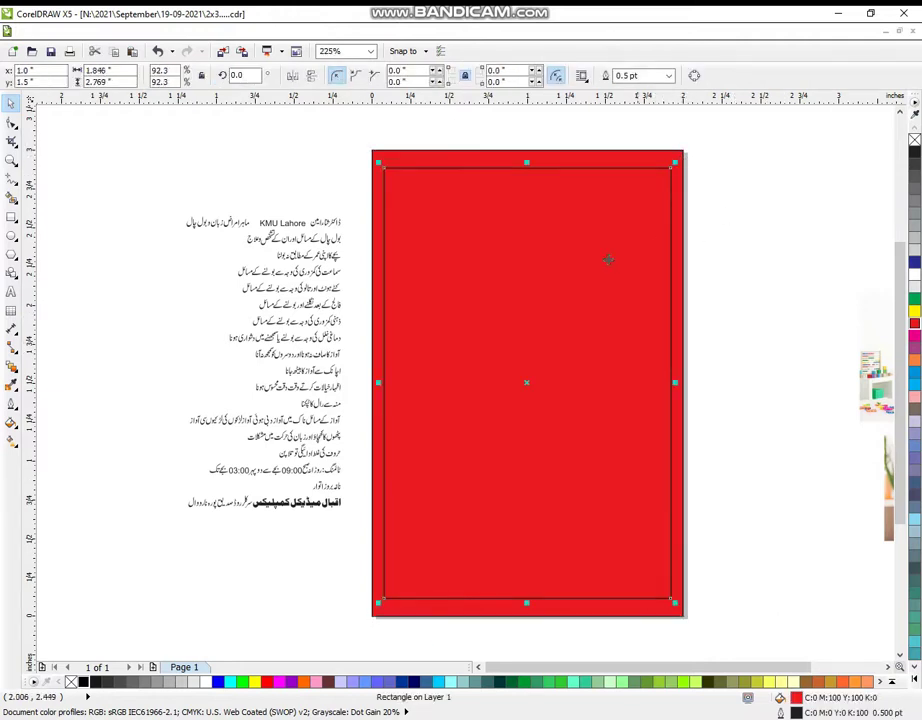
click(749, 257)
click(623, 301)
click(914, 311)
click(842, 309)
click(573, 378)
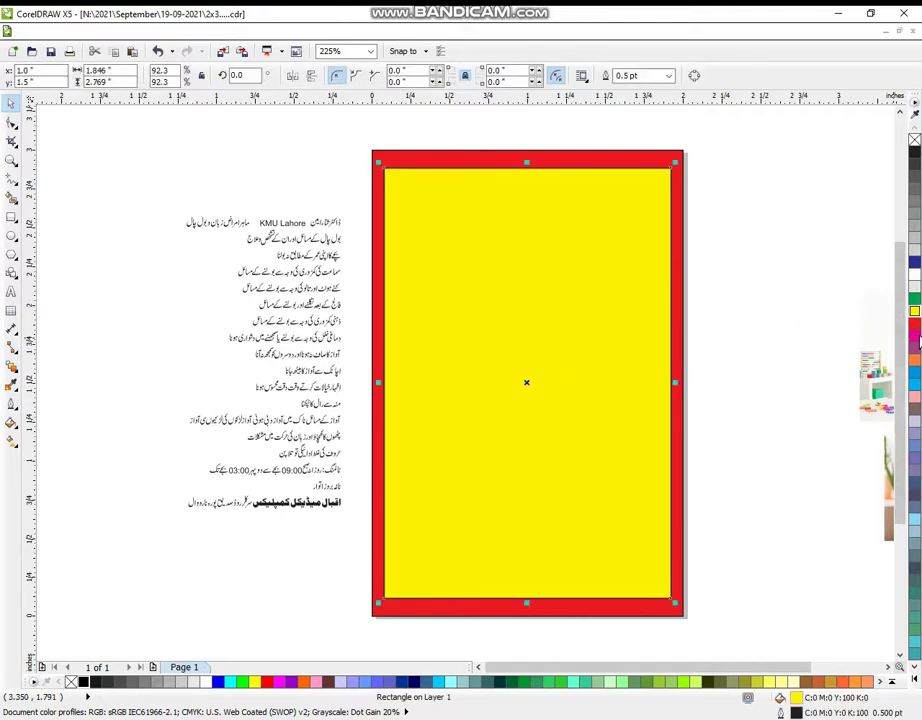
right_click(914, 300)
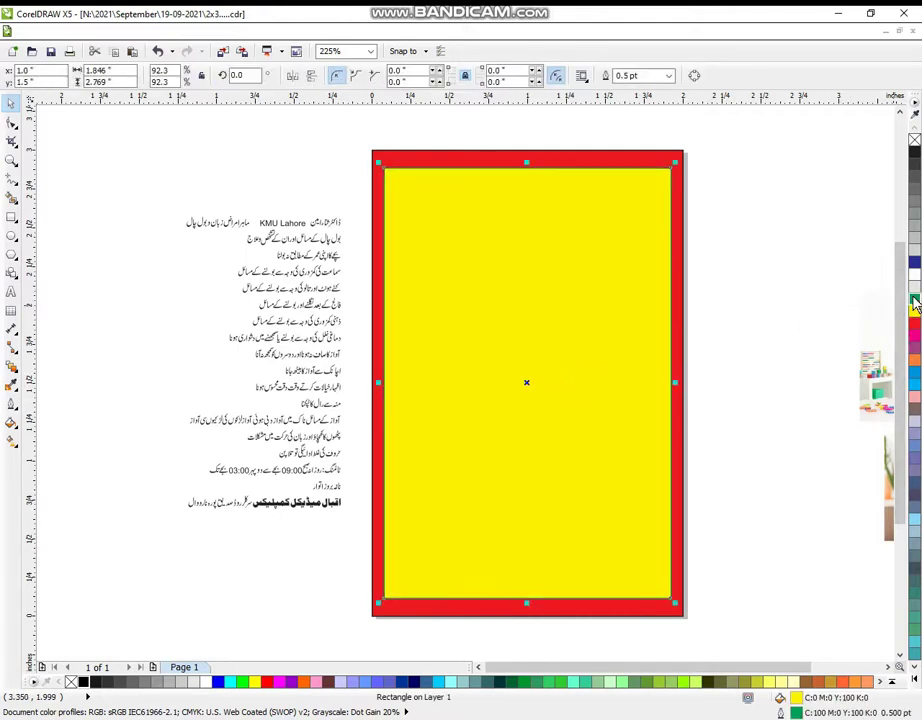
click(827, 260)
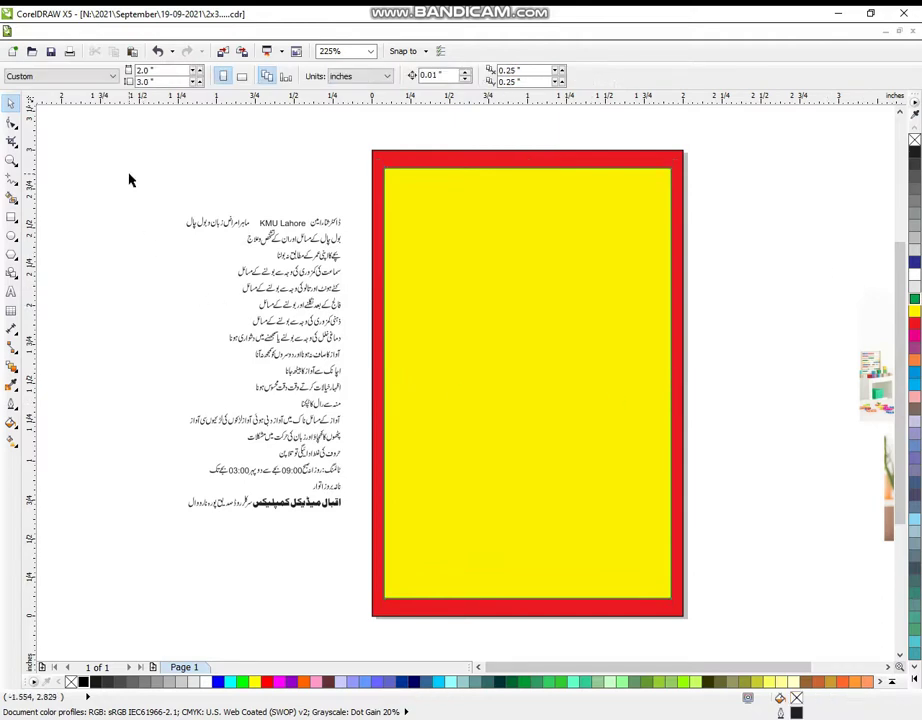
- Zoom in on the card and ungroup the Urdu text block with Ctrl+U
click(11, 160)
scroll(432, 300, down, 1)
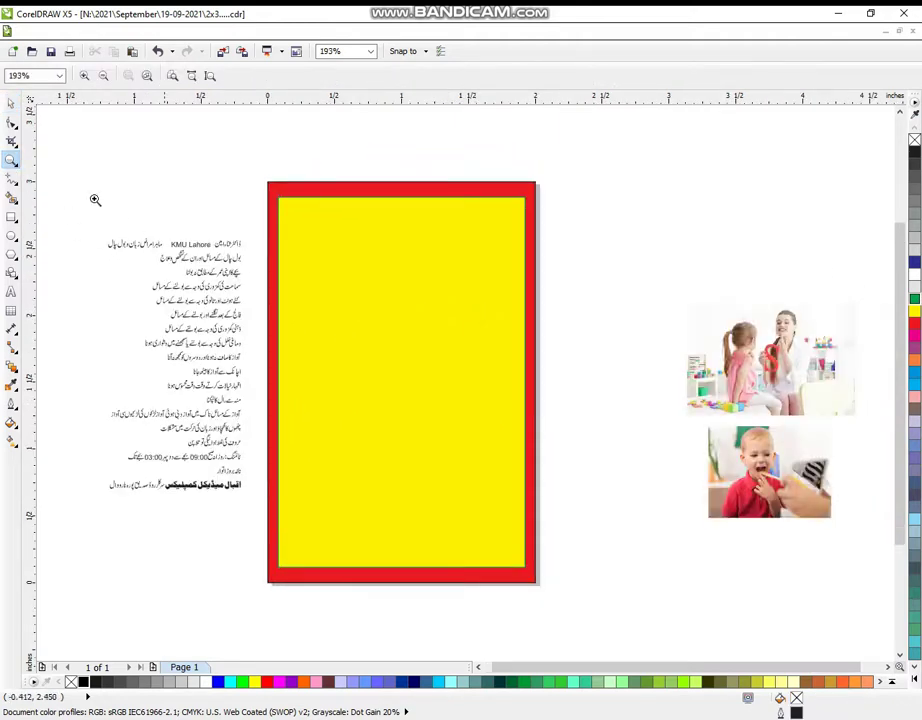
drag(86, 127, 839, 632)
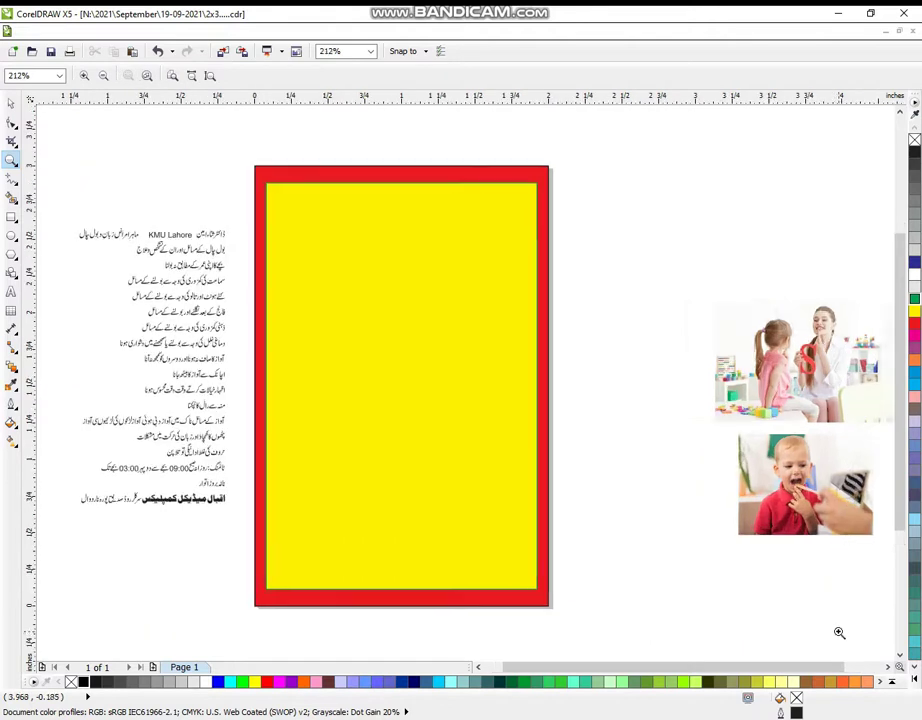
drag(58, 121, 615, 627)
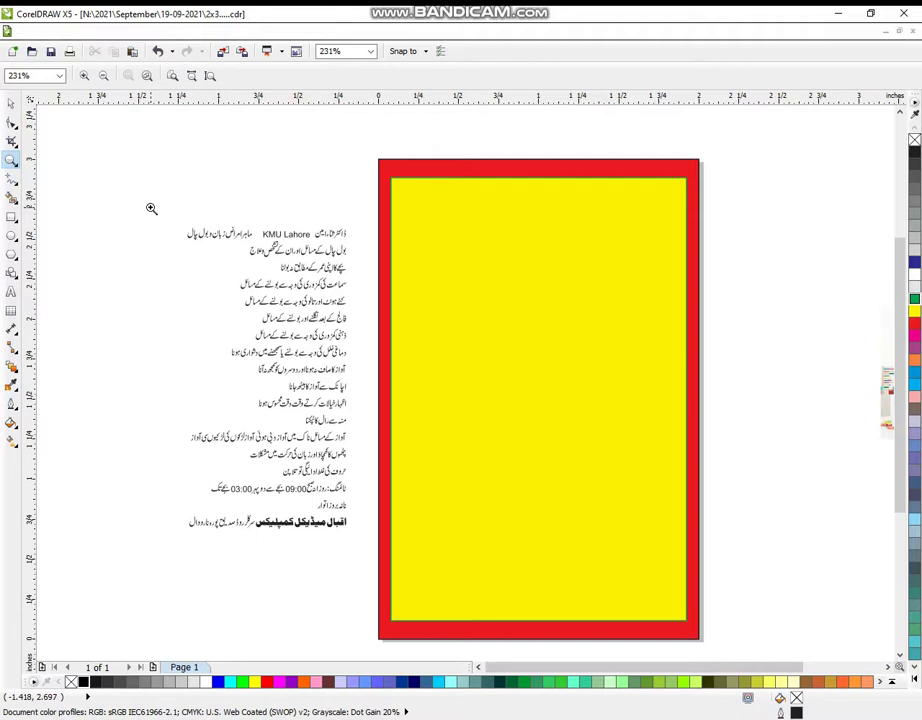
drag(93, 124, 760, 585)
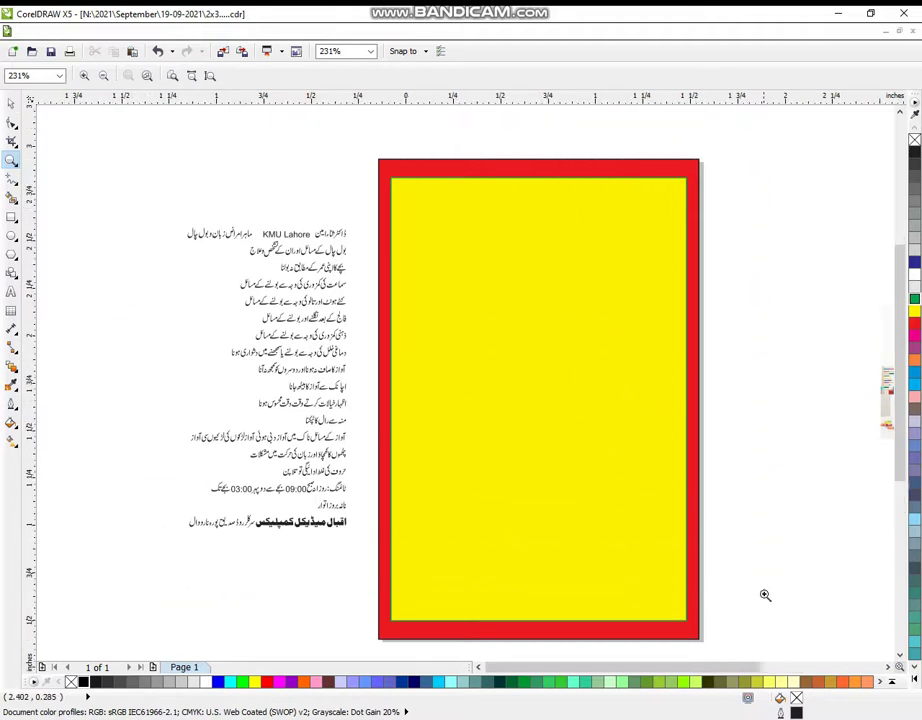
click(11, 103)
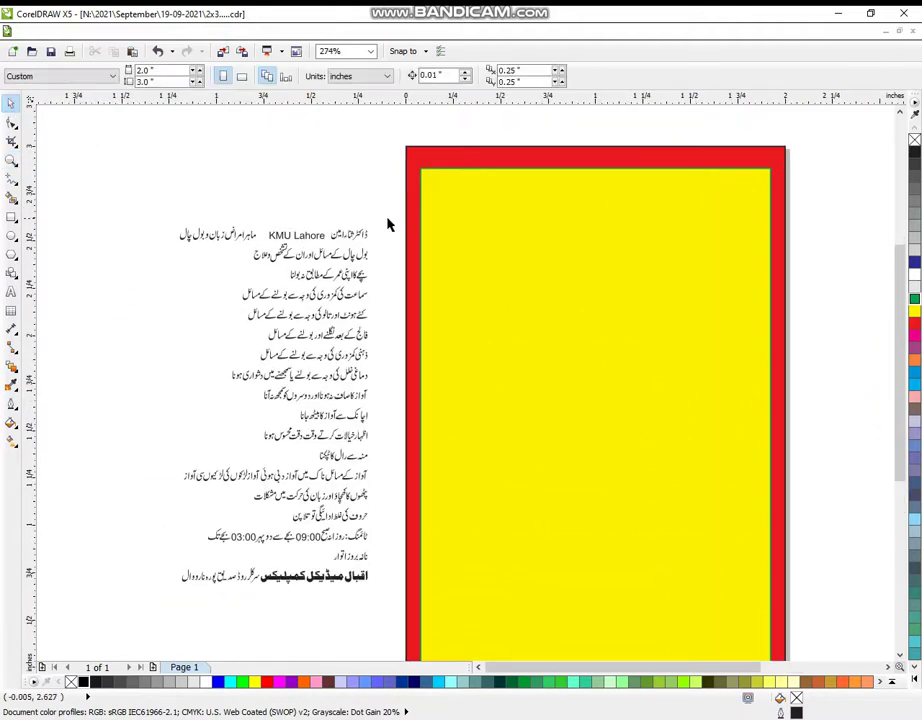
drag(386, 209, 331, 246)
click(343, 241)
key(ctrl+u)
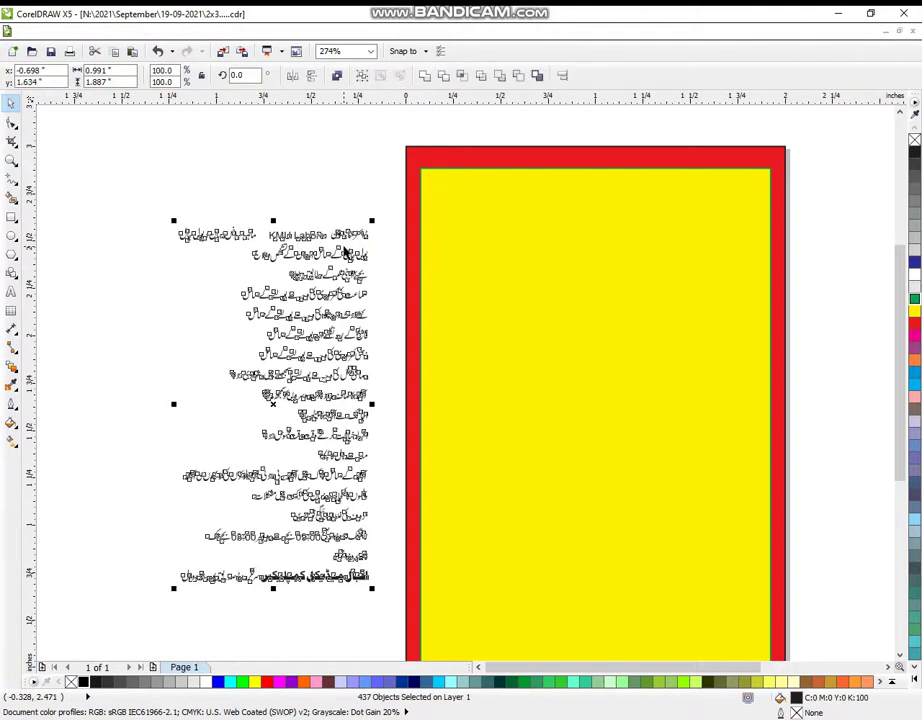
click(346, 191)
- Move the doctor's name line onto the yellow panel and enlarge it across the top
drag(379, 211, 322, 247)
drag(373, 223, 458, 194)
drag(354, 240, 657, 221)
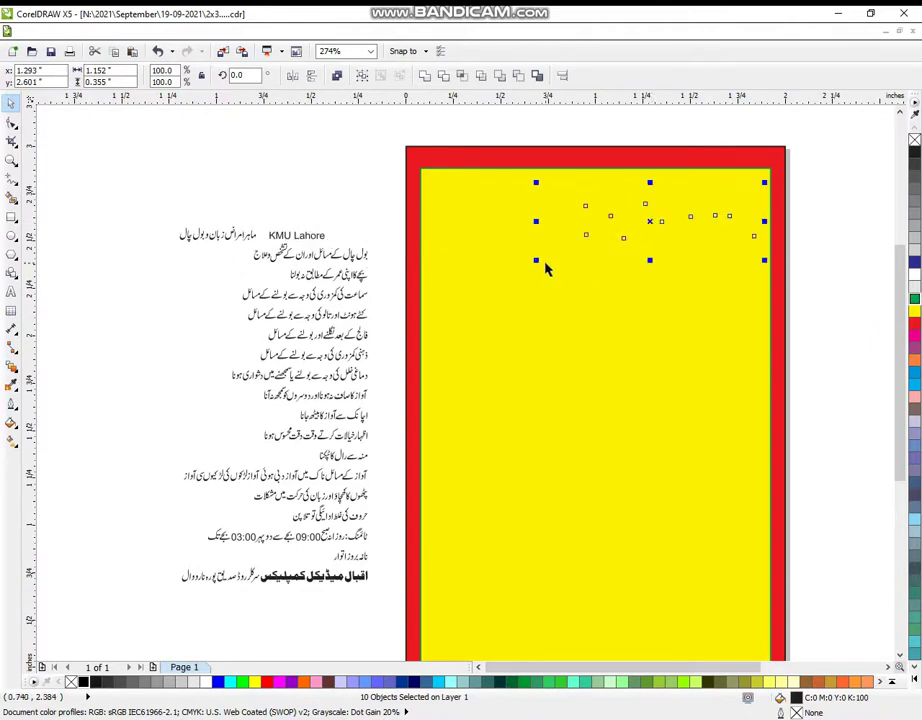
drag(536, 260, 445, 323)
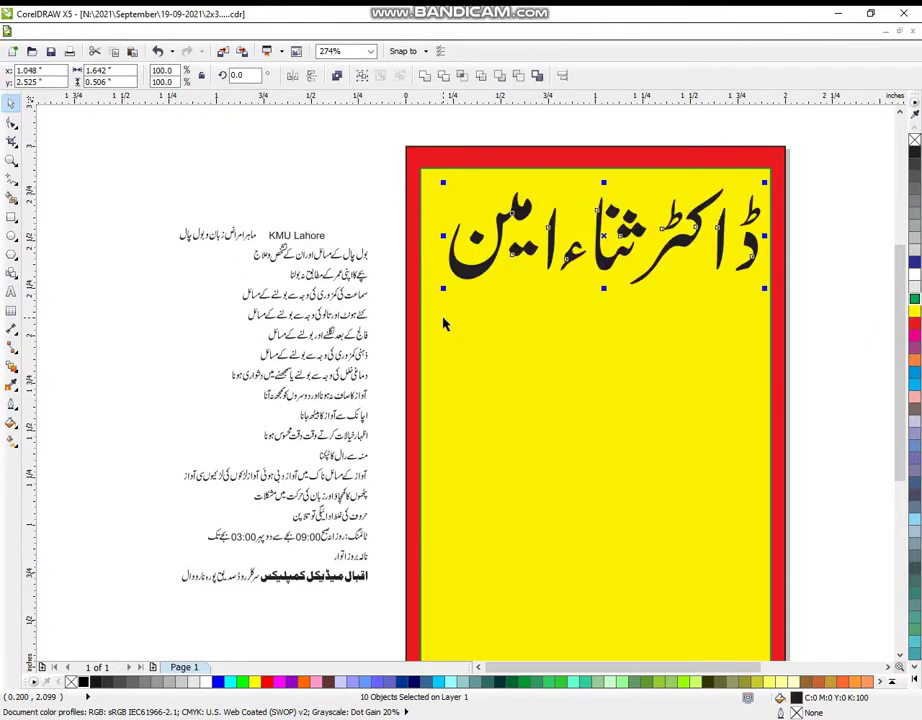
drag(434, 296, 427, 298)
click(525, 370)
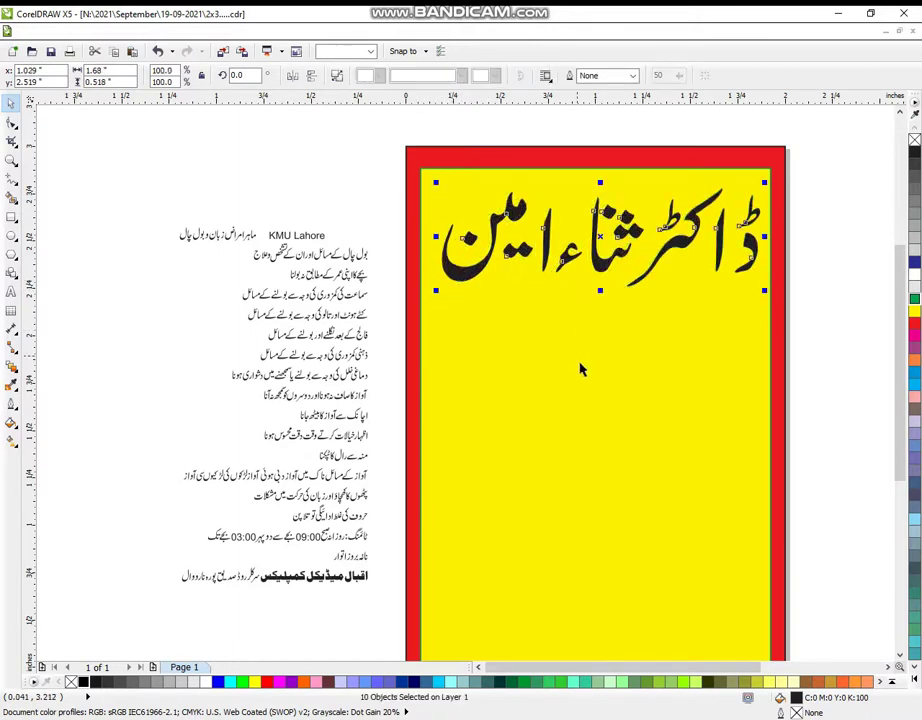
shift+click(580, 363)
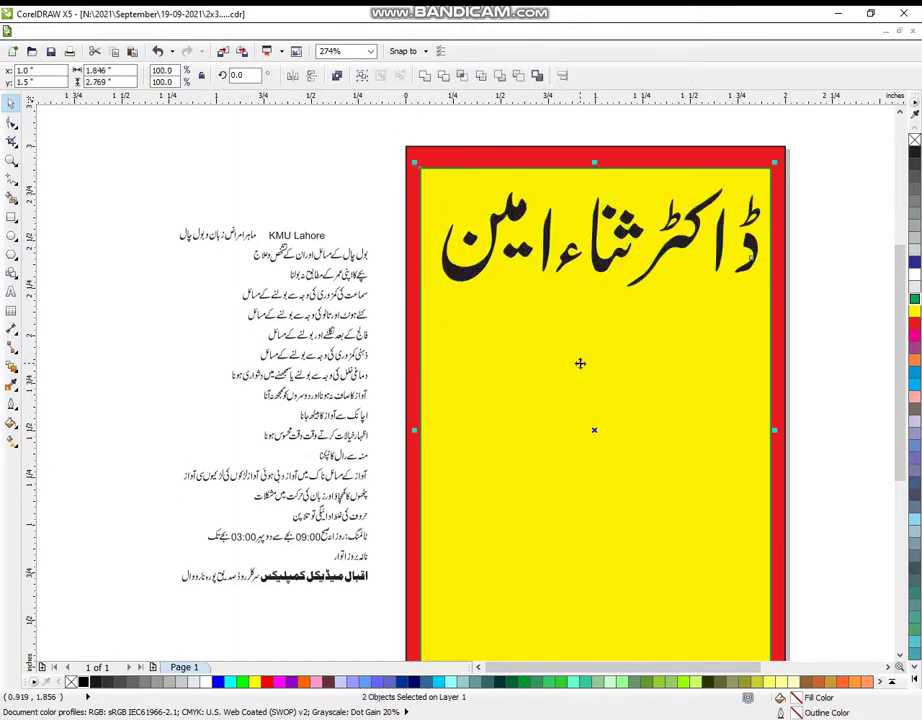
- Draw a white ellipse about 2.25 × 1.49 inches over the title, rising above the card
click(855, 270)
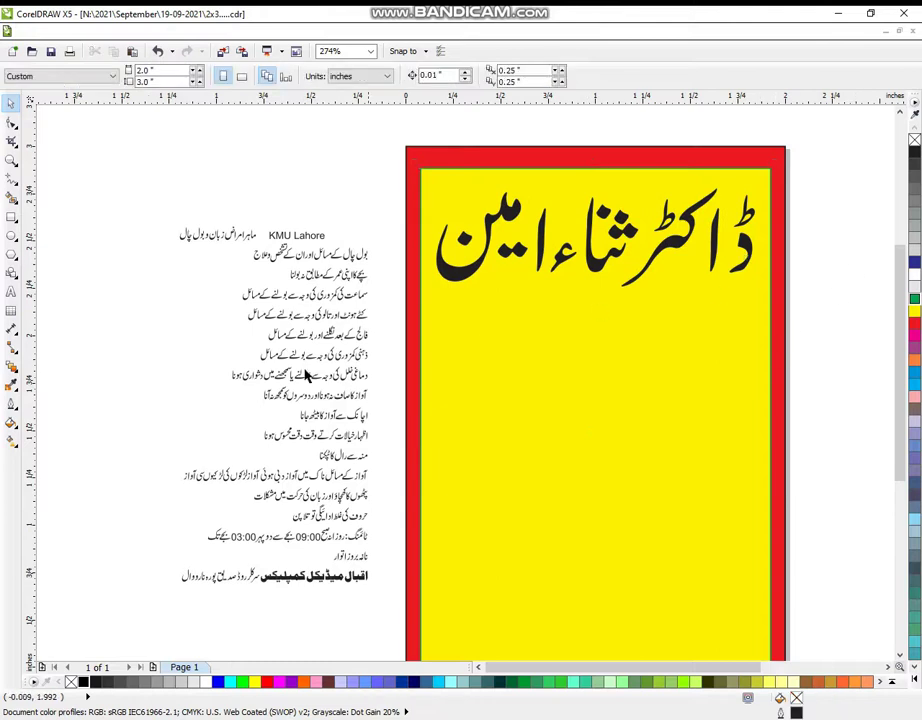
click(11, 235)
drag(385, 131, 813, 349)
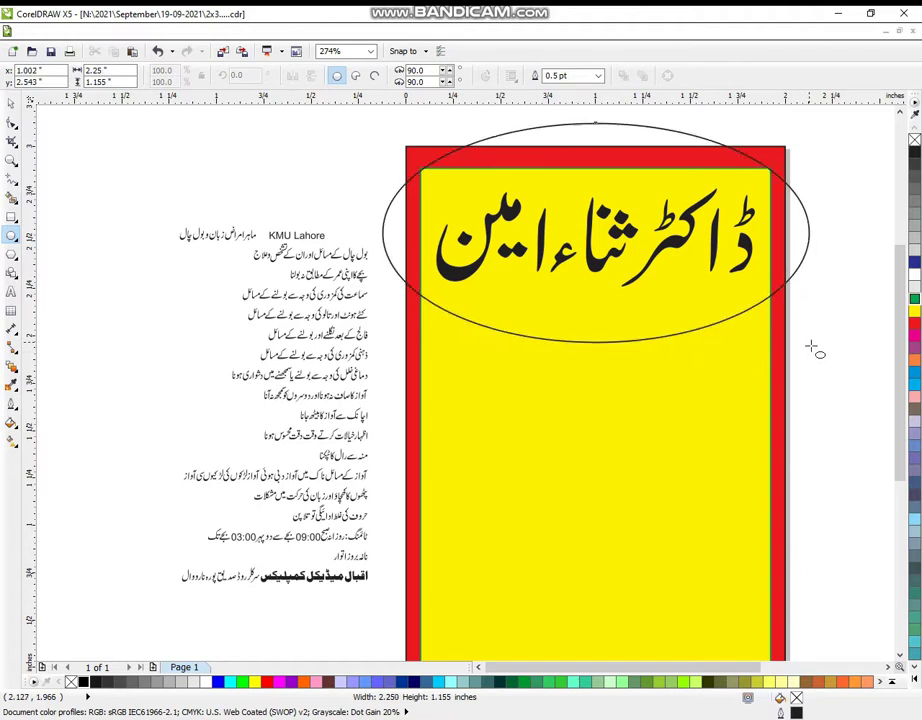
click(11, 103)
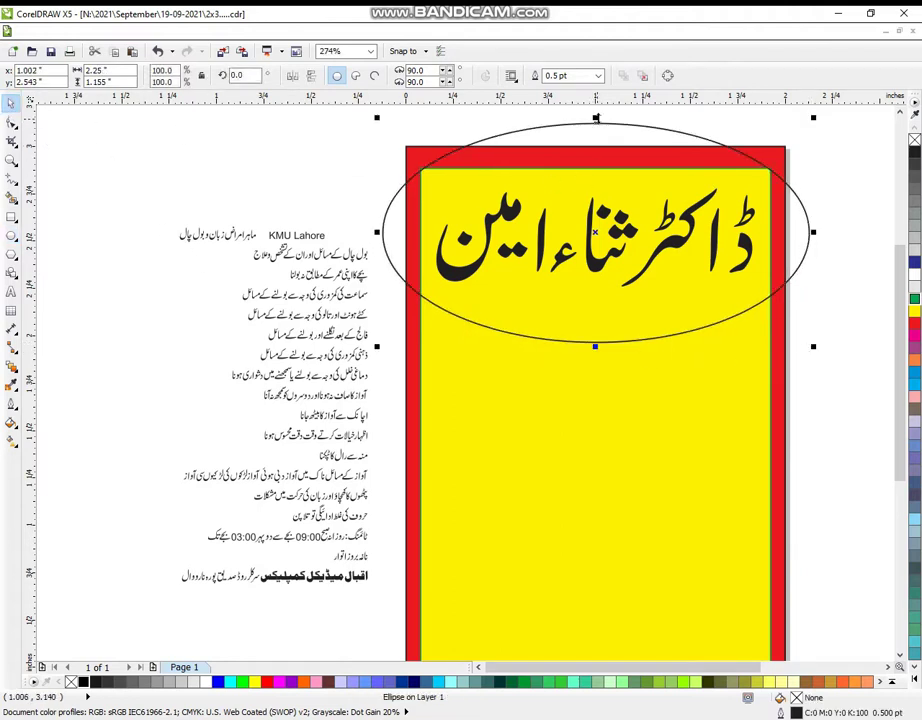
mouse_move(595, 118)
mouse_down()
mouse_move(597, 100)
mouse_move(596, 124)
mouse_up()
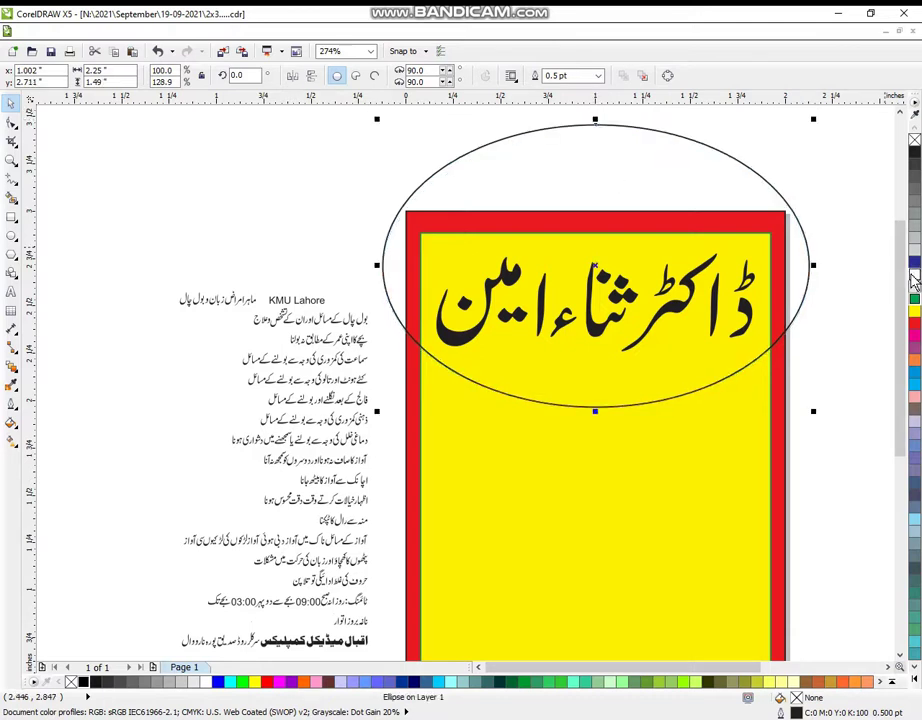
click(913, 283)
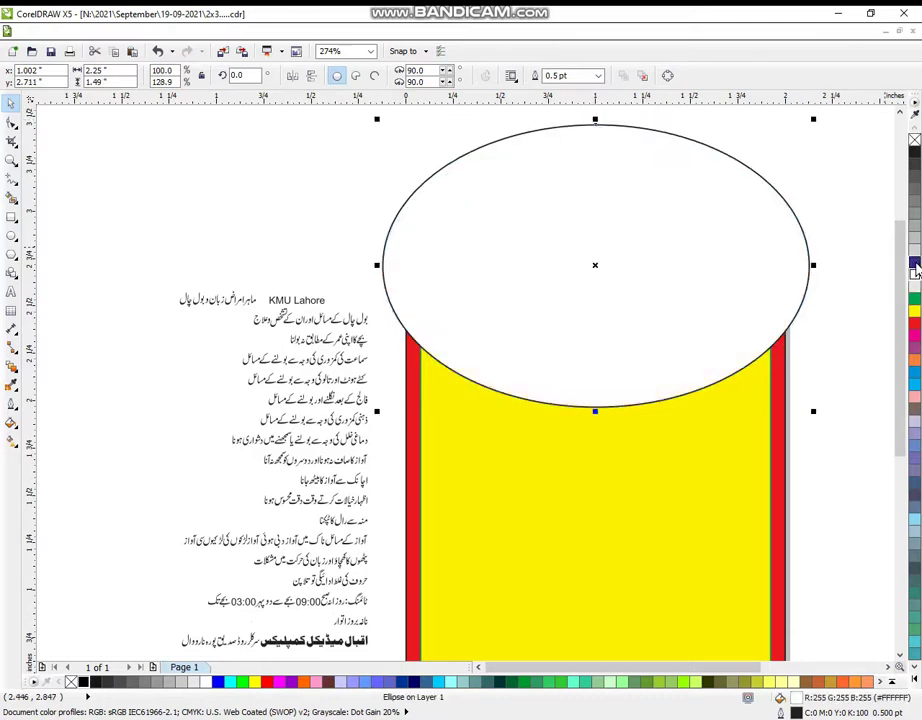
- Set the ellipse outline to 4.0 pt with rounded corners, round caps and scaling with the object
click(11, 418)
click(45, 293)
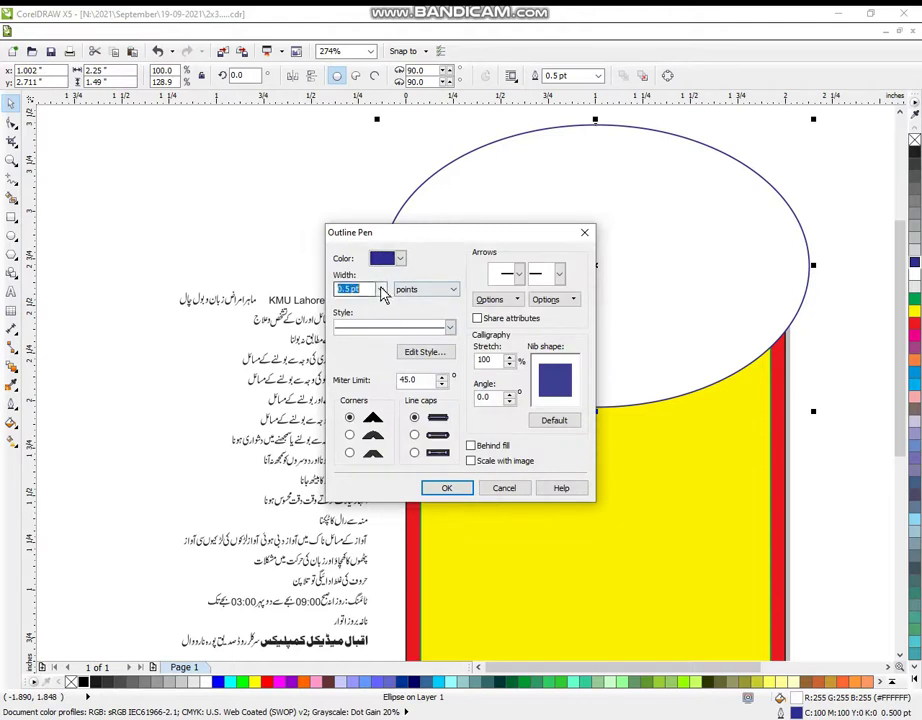
click(381, 289)
click(354, 382)
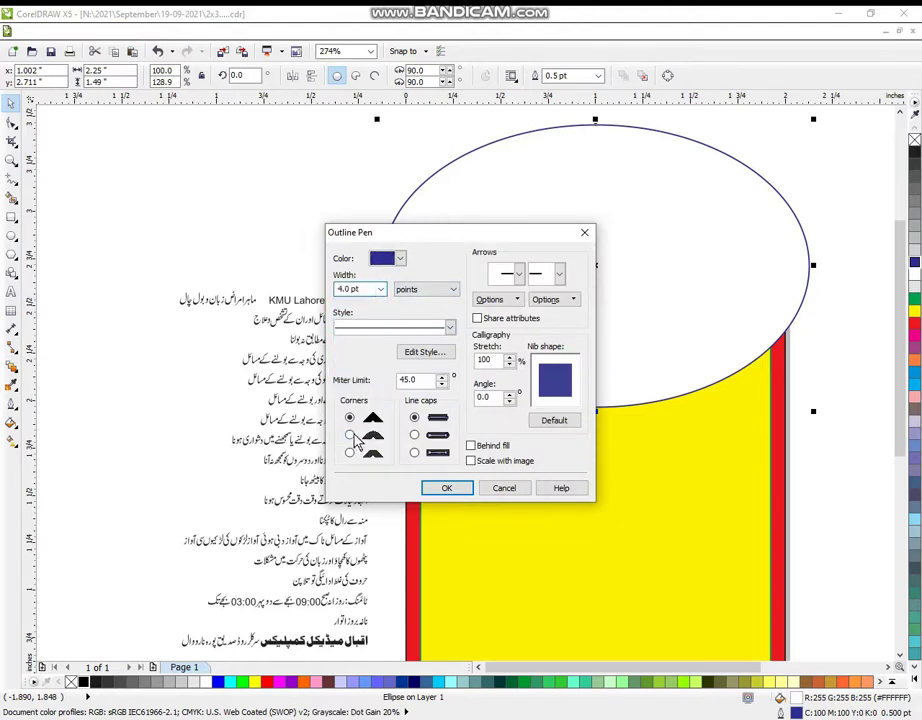
click(350, 435)
click(414, 435)
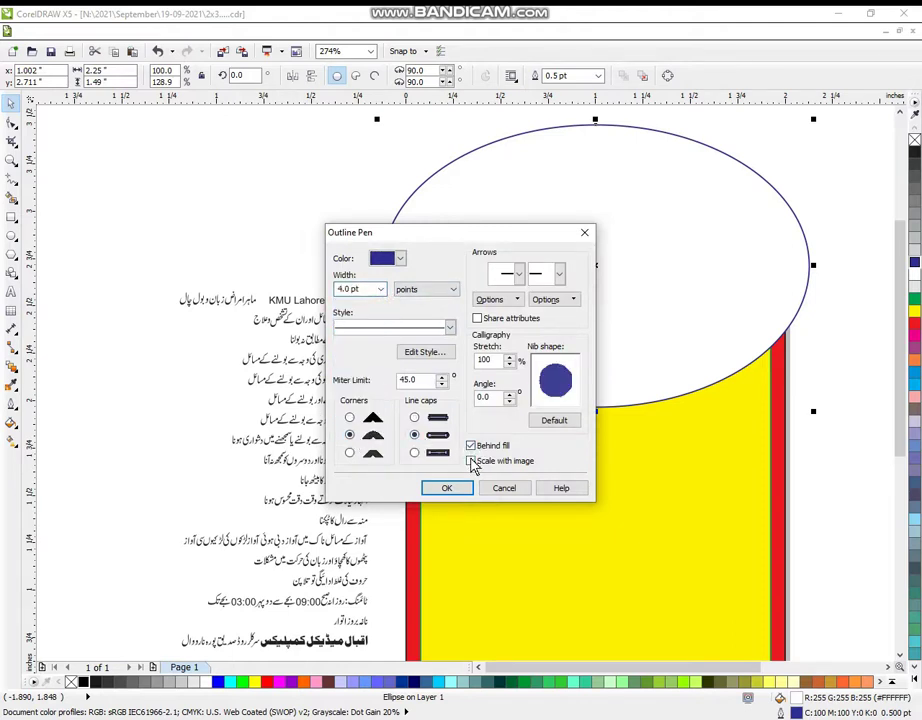
click(471, 461)
click(450, 488)
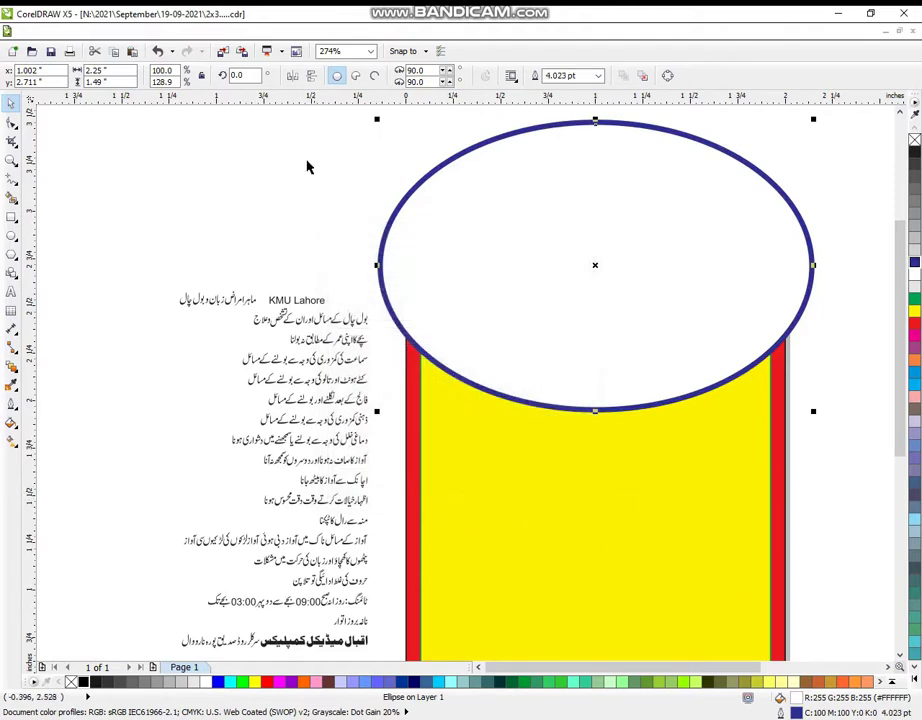
- Clip the ellipse inside the yellow panel and recolour the doctor's-name title blue
click(258, 33)
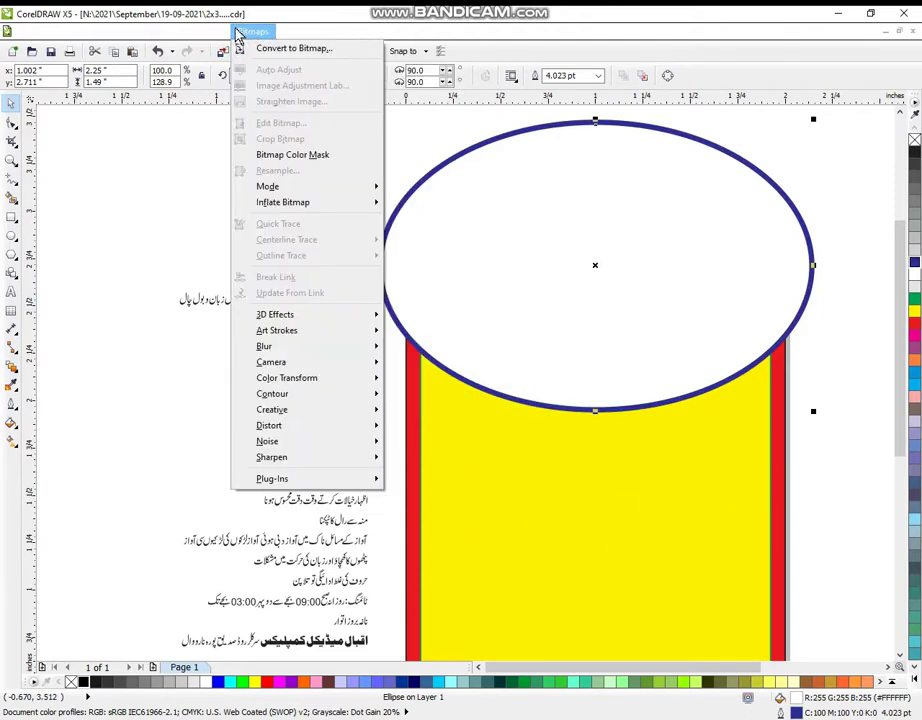
click(216, 31)
click(216, 31)
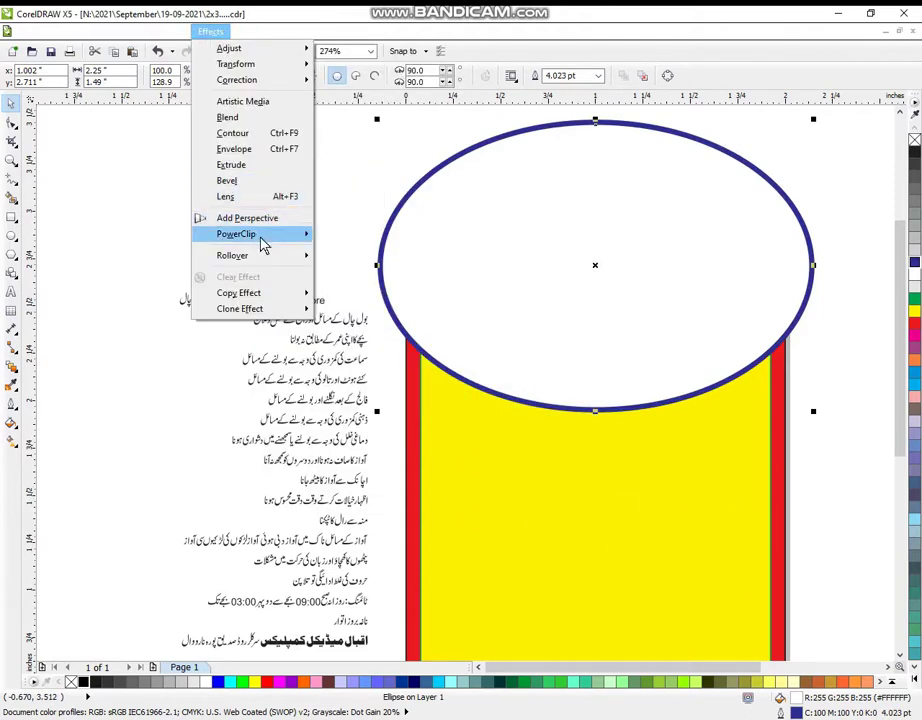
click(387, 235)
click(535, 480)
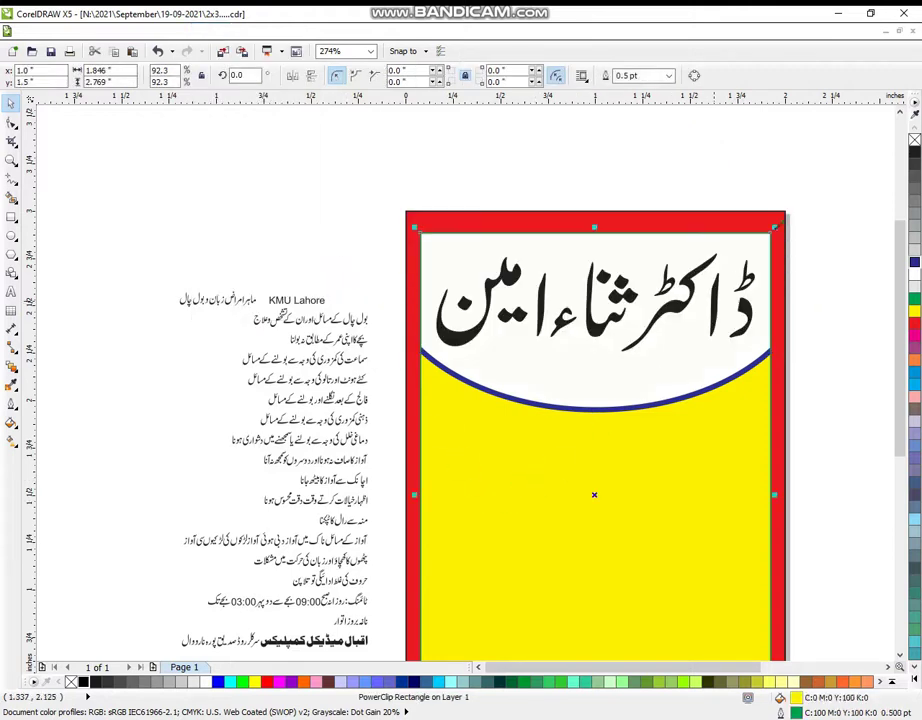
click(529, 208)
drag(379, 162, 817, 368)
click(913, 262)
key(Escape)
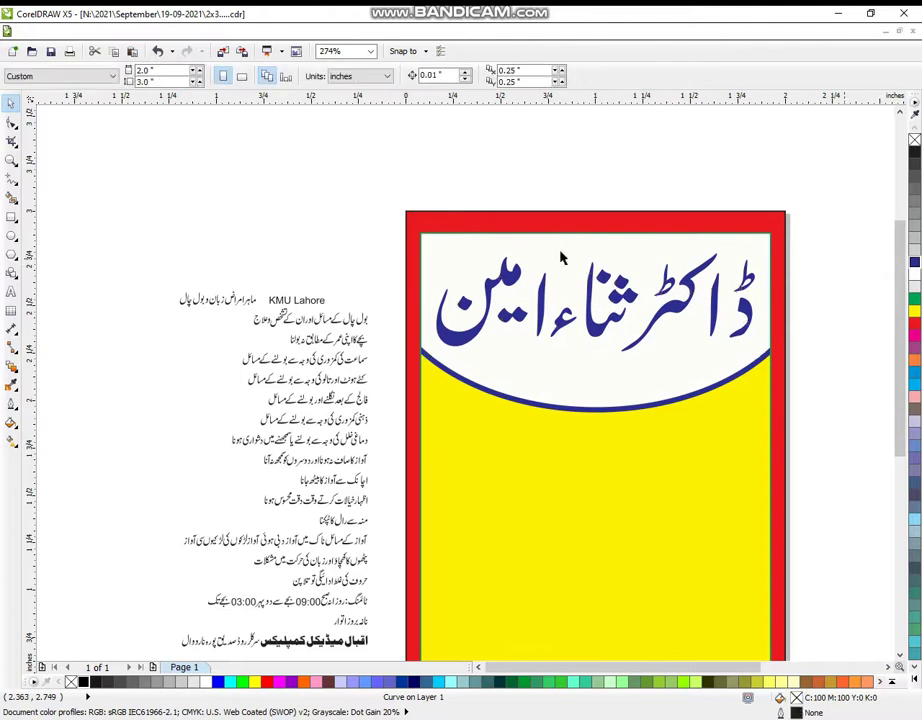
- Move the specialty line below the title, colour it red and group its pieces
drag(153, 268, 331, 268)
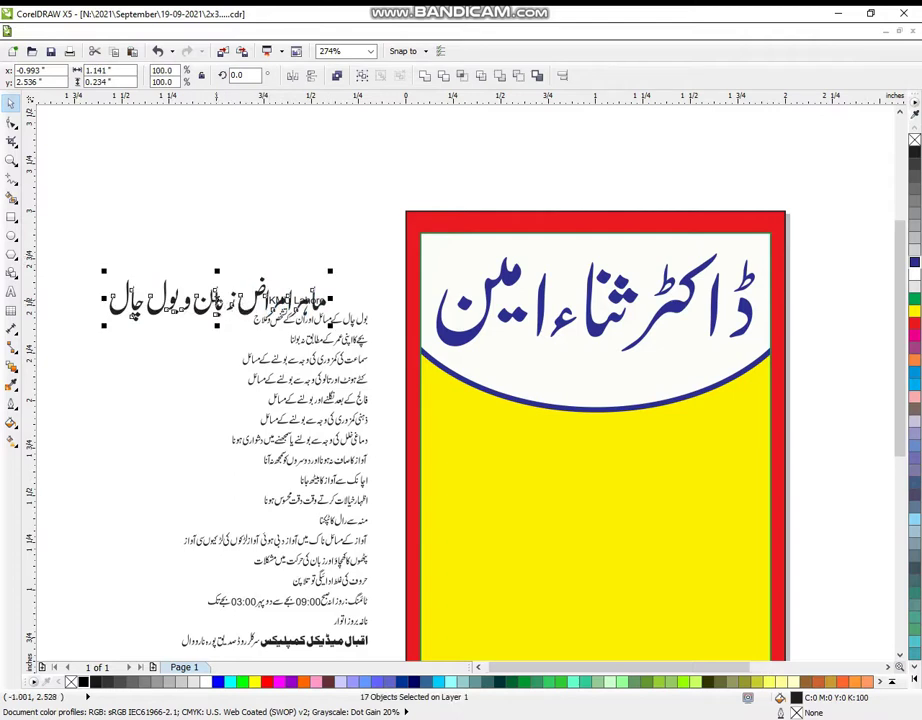
drag(216, 298, 598, 373)
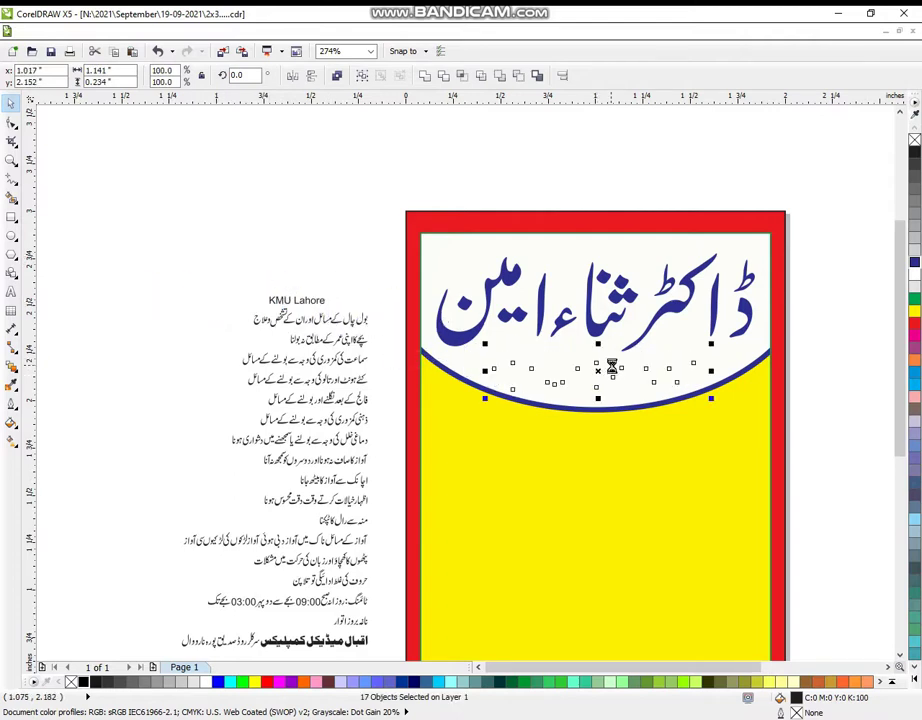
click(913, 328)
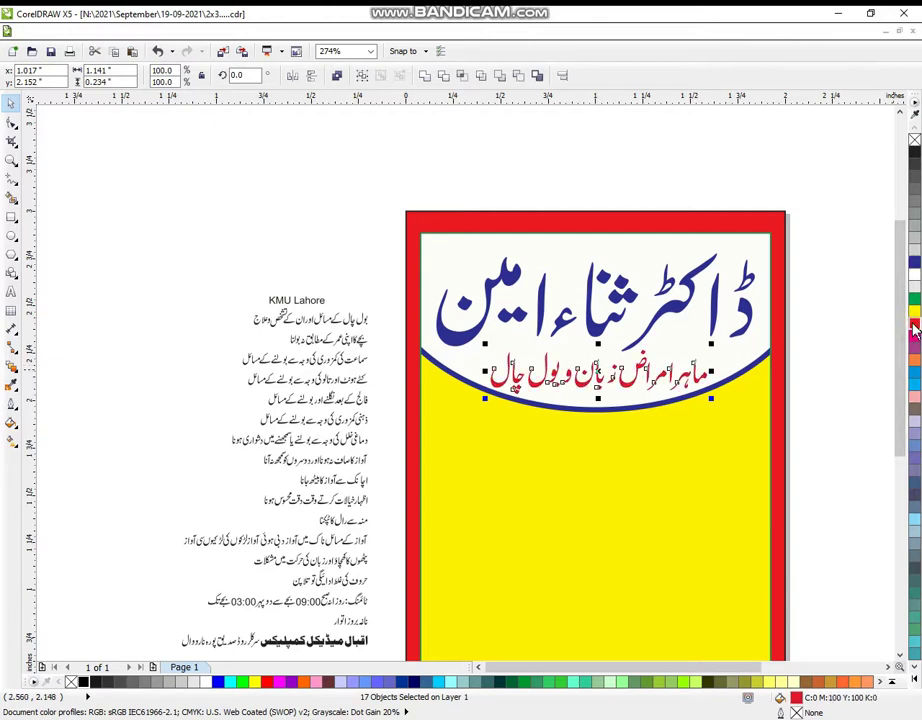
key(ctrl+g)
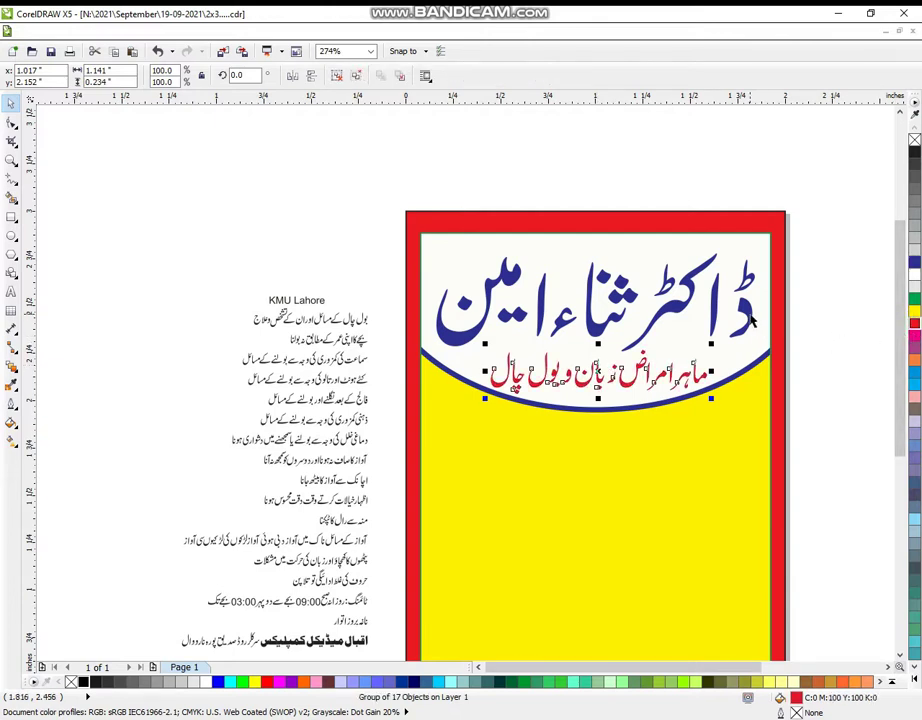
shift+click(752, 320)
- Centre the red subtitle under the title and place KMU Lahore centred at the top
key(c)
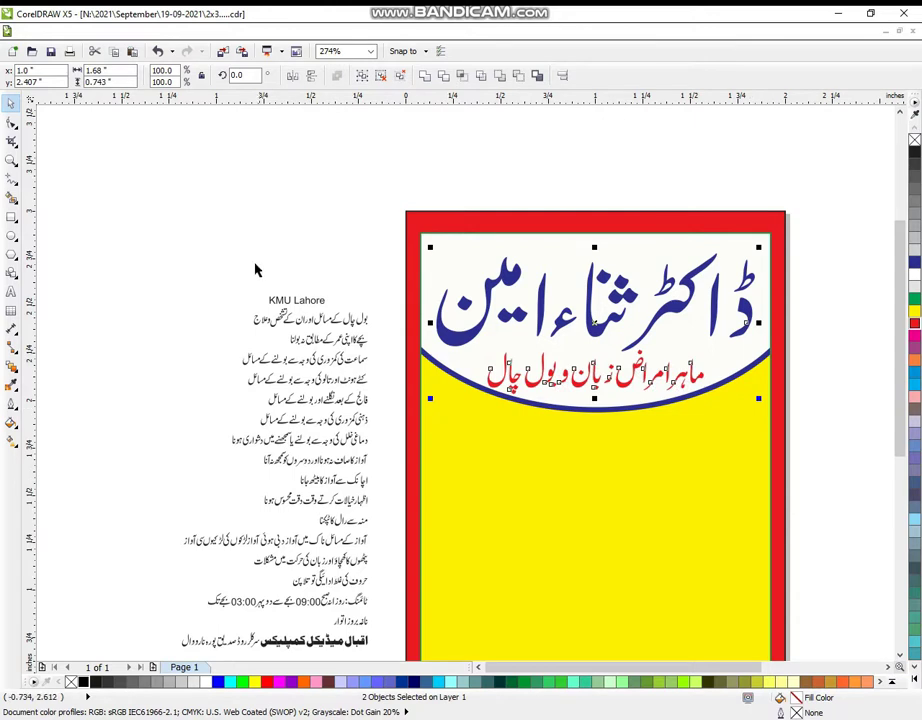
drag(238, 264, 574, 247)
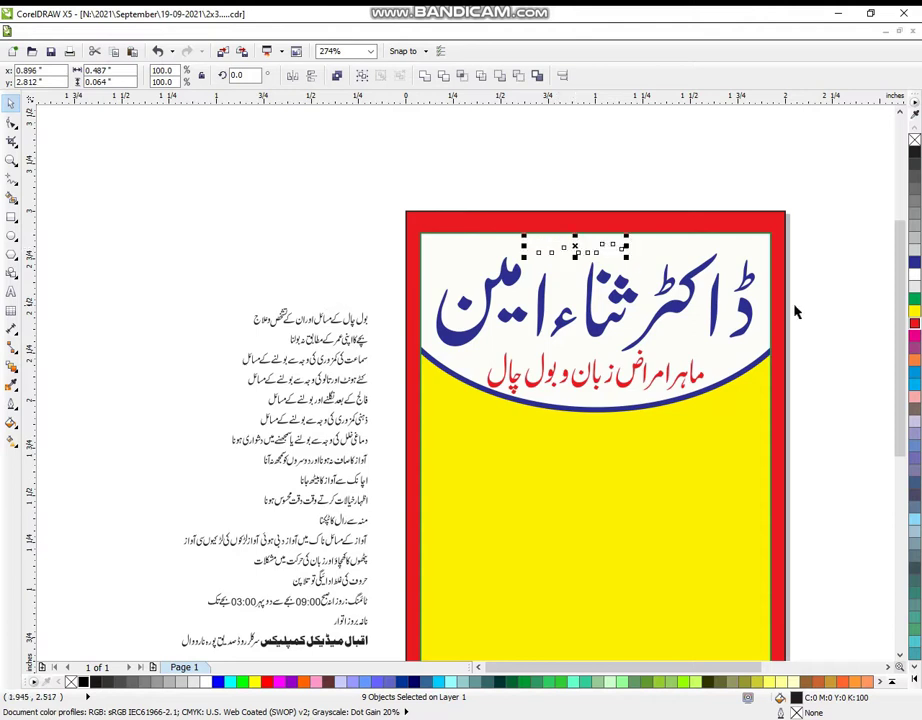
click(195, 226)
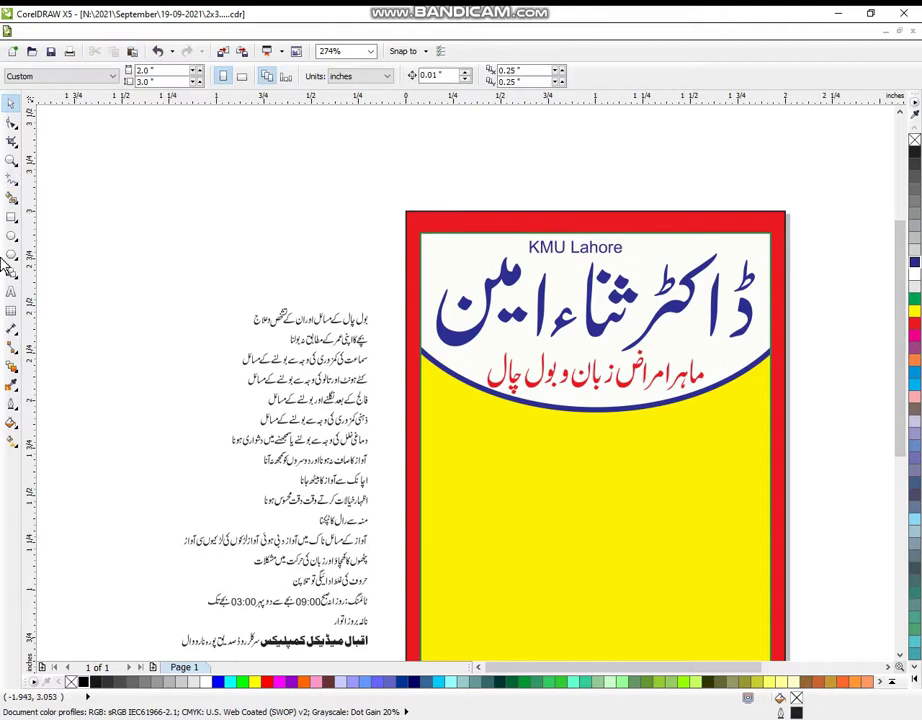
click(11, 158)
right_click(494, 344)
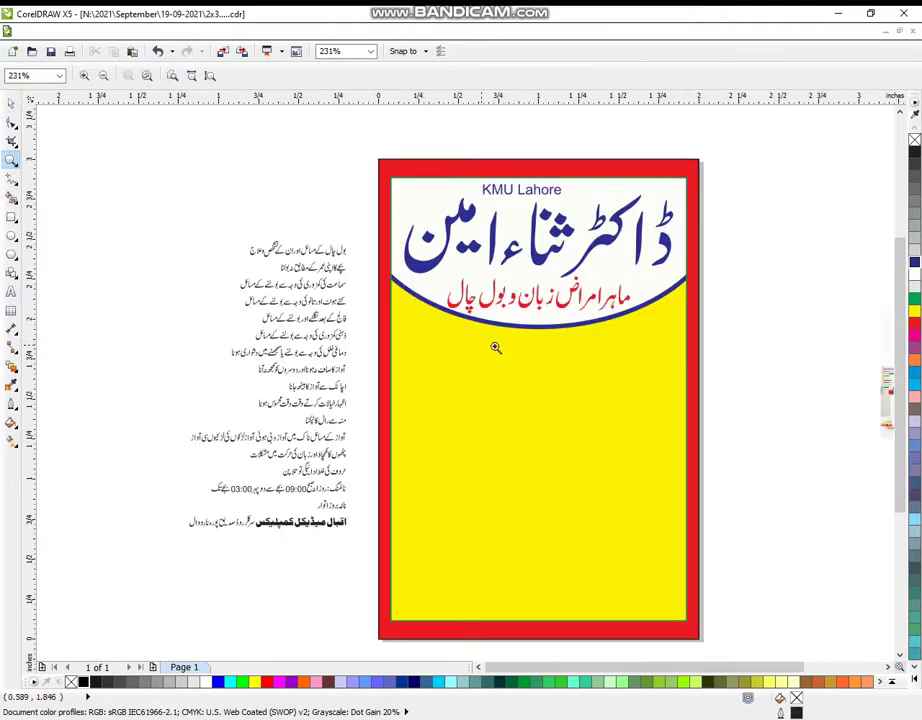
right_click(496, 202)
drag(97, 134, 537, 618)
right_click(461, 486)
drag(72, 113, 651, 638)
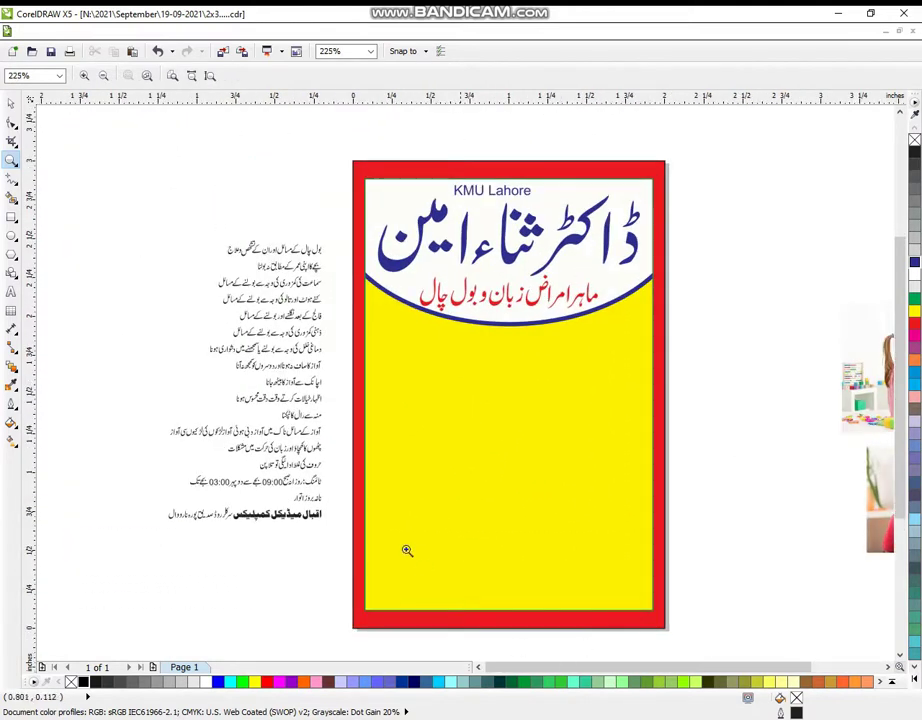
drag(109, 107, 716, 661)
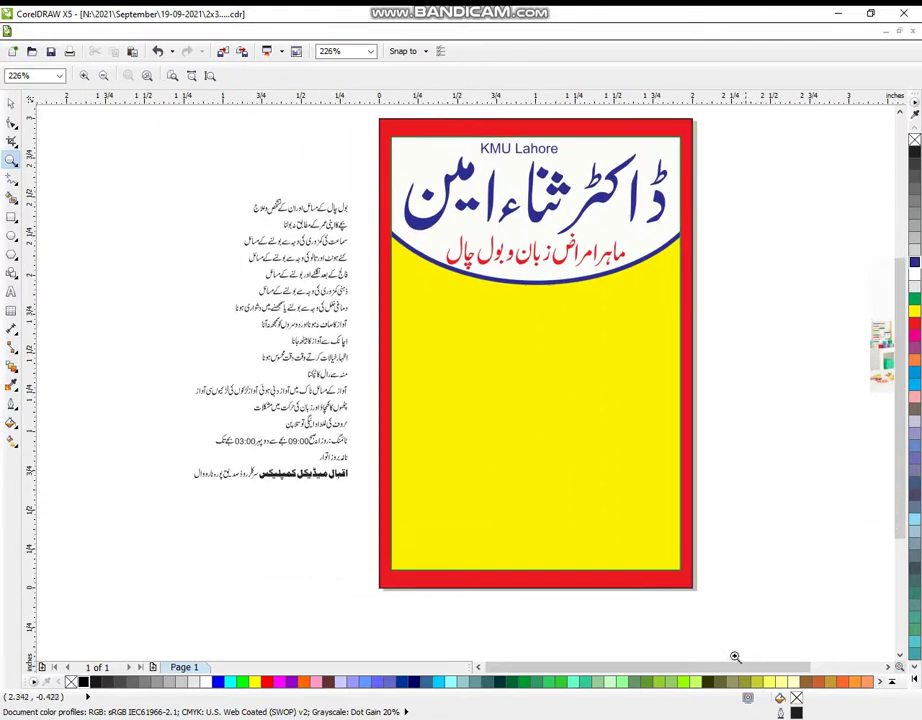
click(11, 103)
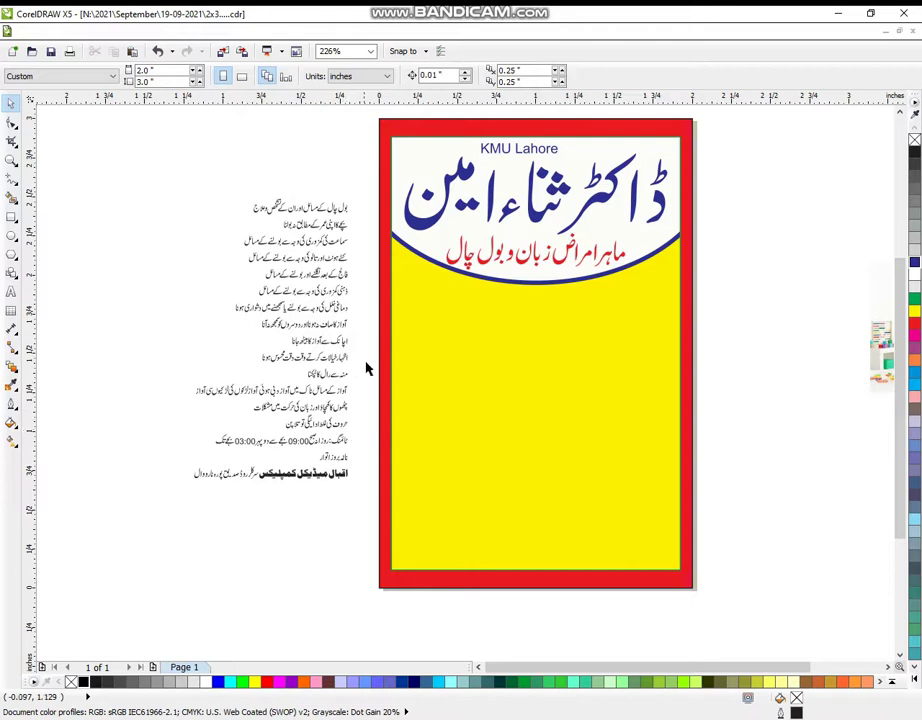
click(11, 160)
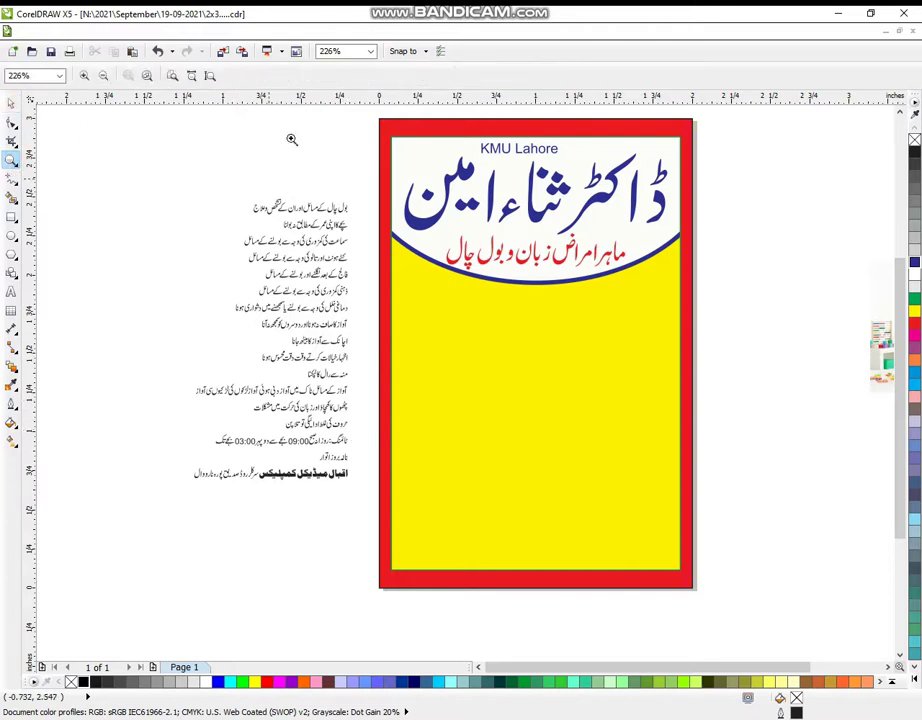
drag(311, 136, 718, 578)
drag(198, 160, 751, 654)
- Draw a slightly rounded green bar near the top of the yellow band
click(11, 216)
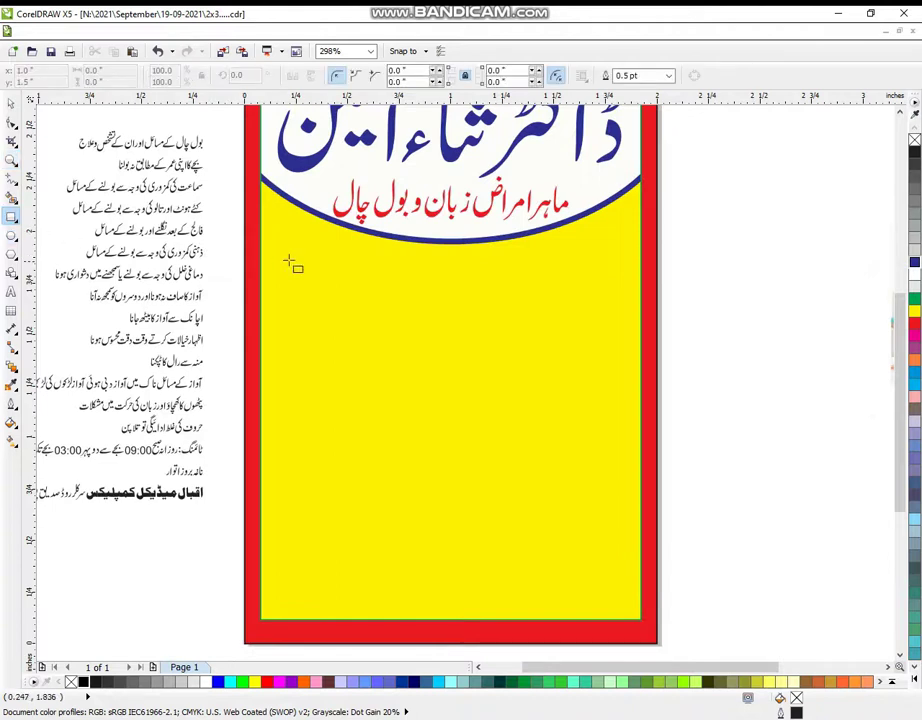
drag(279, 260, 443, 298)
click(12, 122)
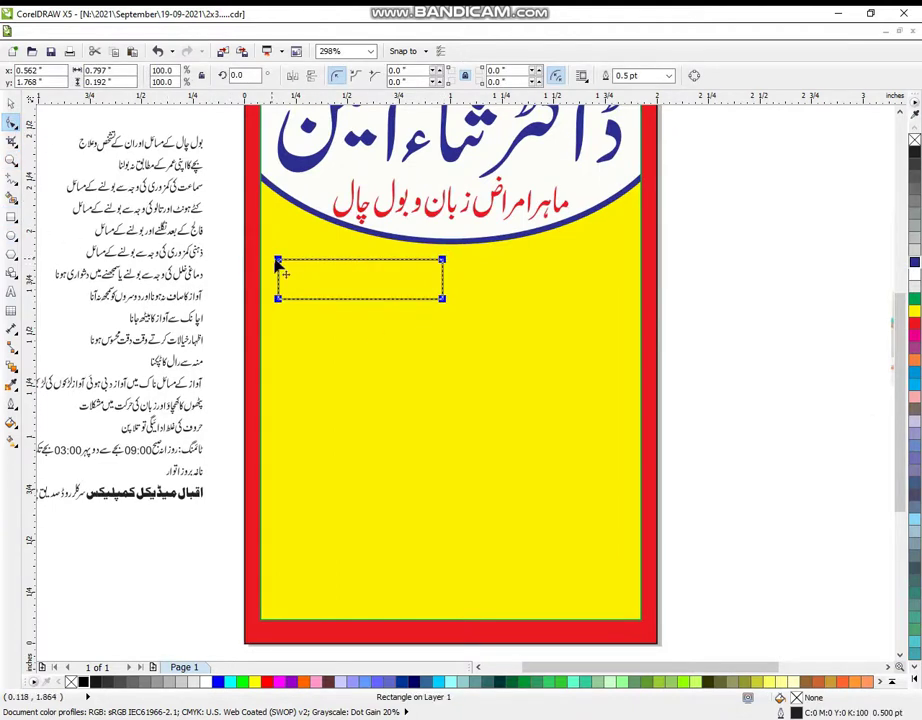
drag(279, 261, 204, 252)
click(10, 103)
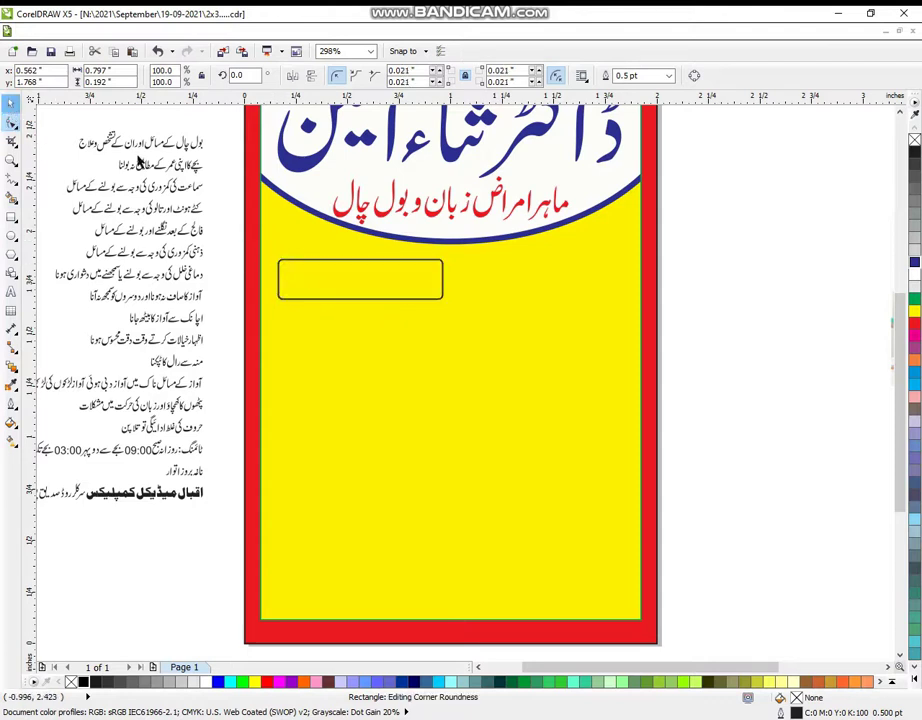
click(915, 264)
click(914, 299)
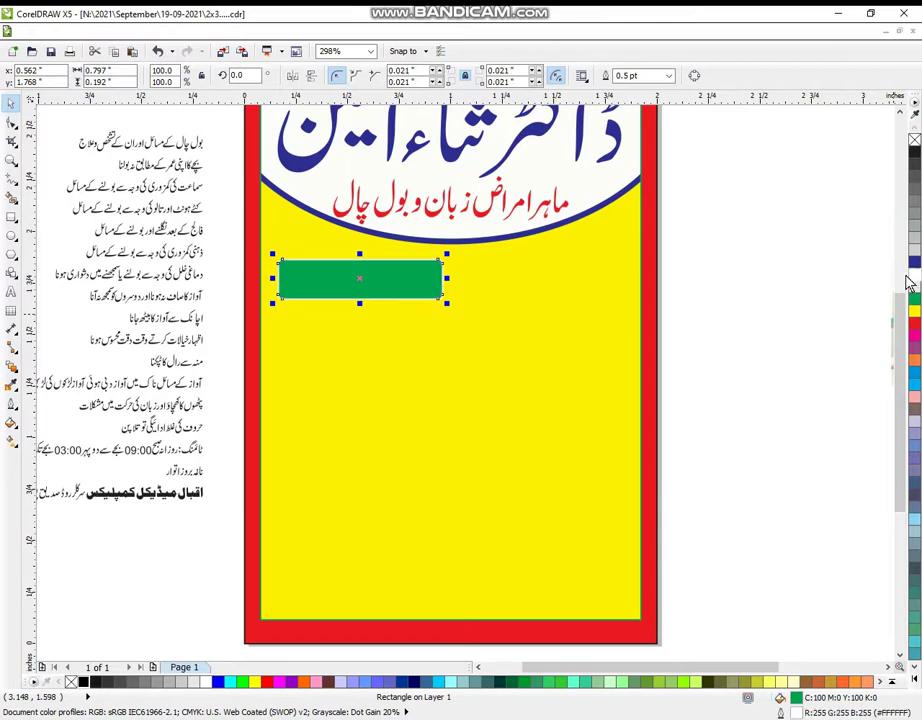
click(798, 284)
- Copy the green bar to the right half and widen both bars outward
click(354, 274)
drag(354, 274, 500, 282)
right_click(500, 282)
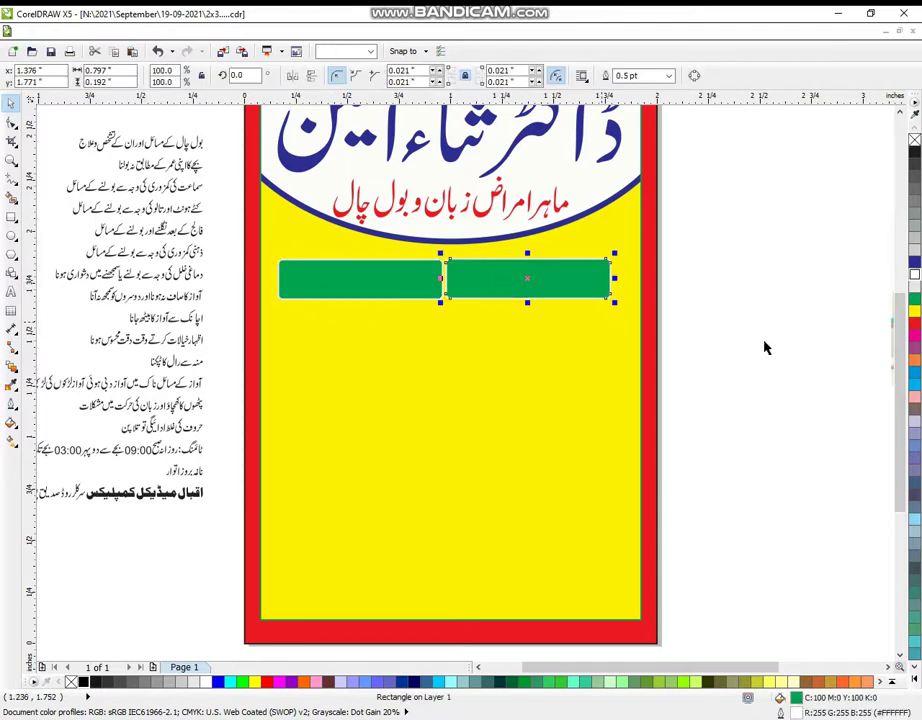
click(766, 346)
click(576, 288)
shift+click(408, 279)
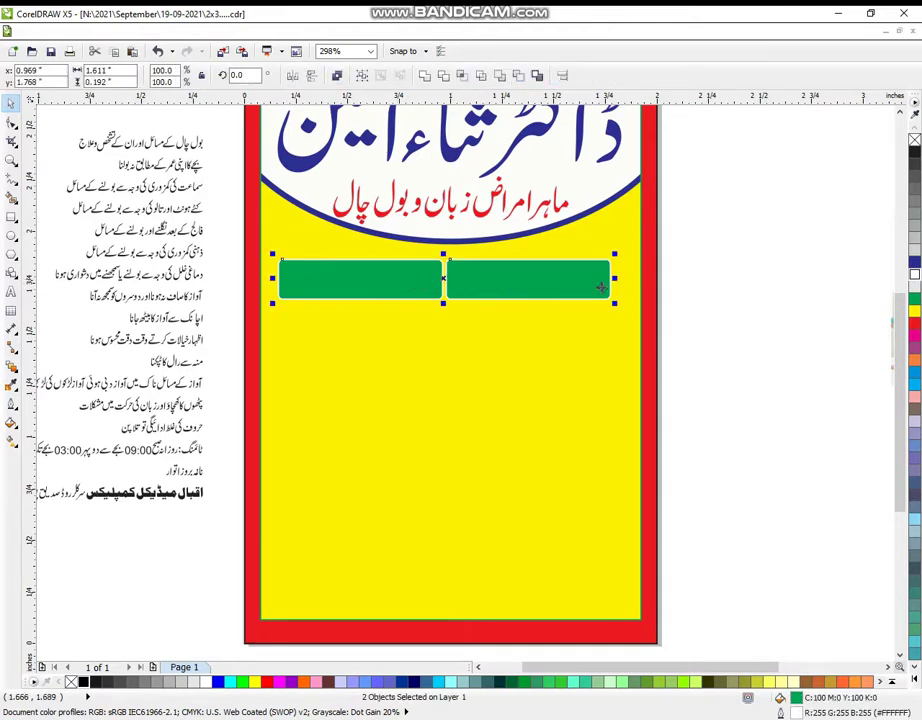
drag(617, 279, 625, 279)
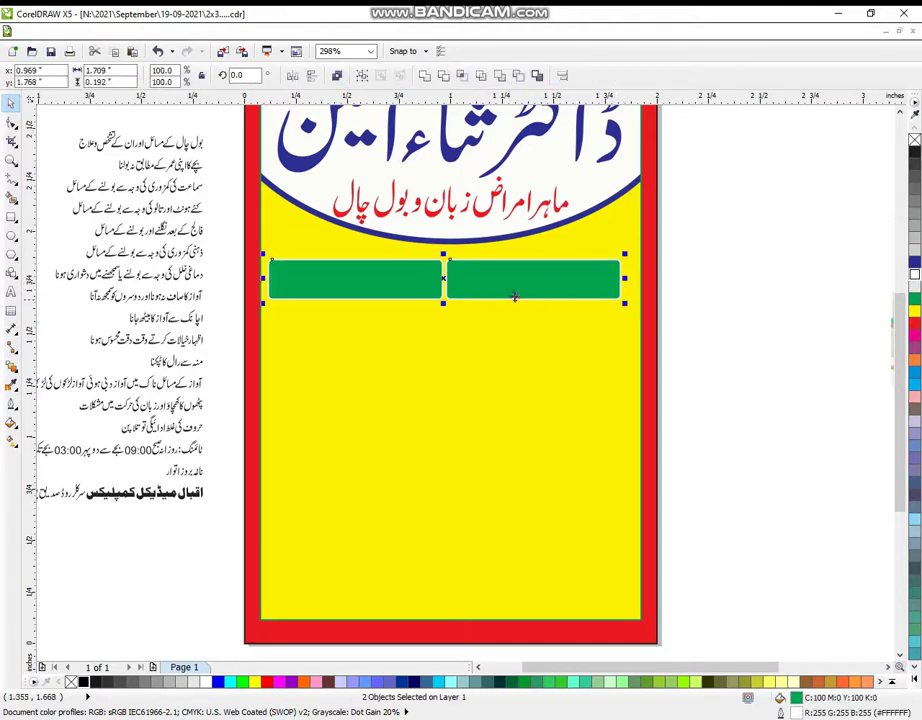
- Duplicate the pair of bars downward with Ctrl+R to make seven rows
drag(450, 285, 443, 323)
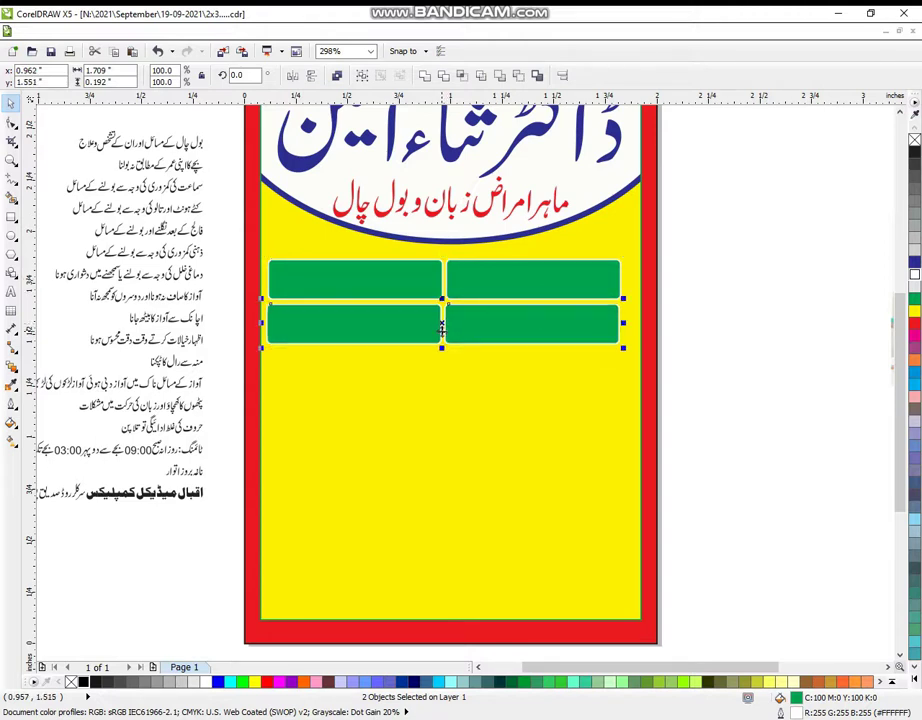
key(ctrl+r)
key(ctrl+r)
key(ctrl+r)
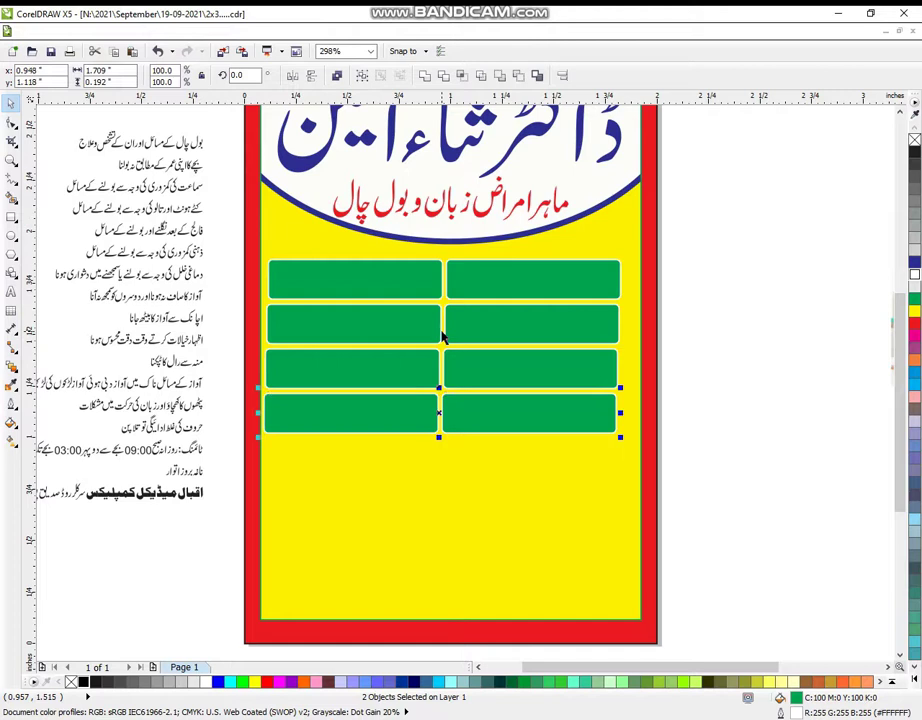
key(ctrl+r)
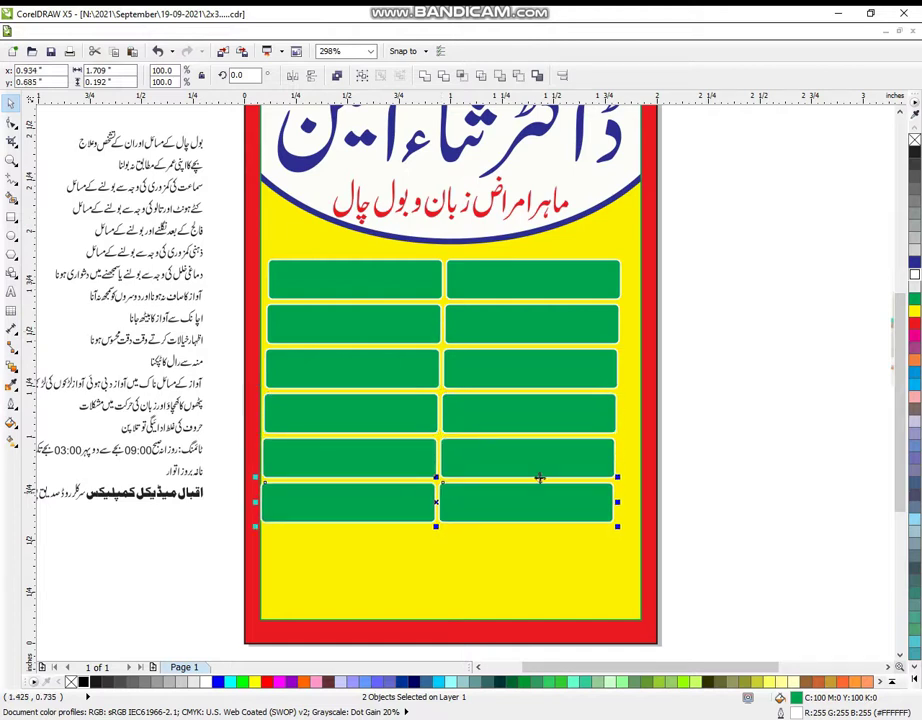
key(ctrl+r)
click(669, 490)
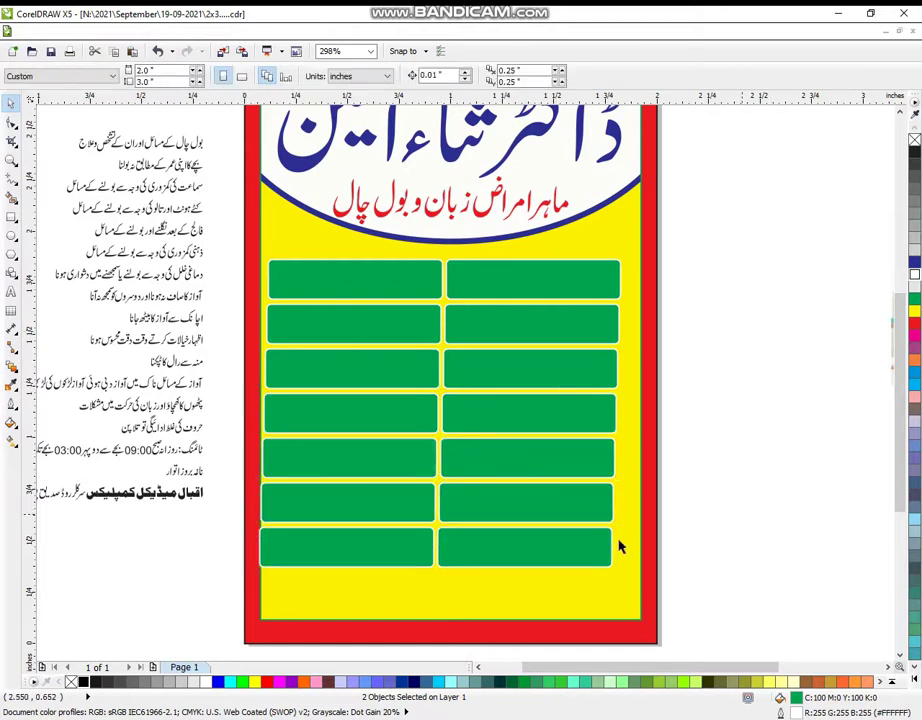
- Right-align the seven bars of the right column
click(592, 492)
shift+click(591, 458)
shift+click(591, 410)
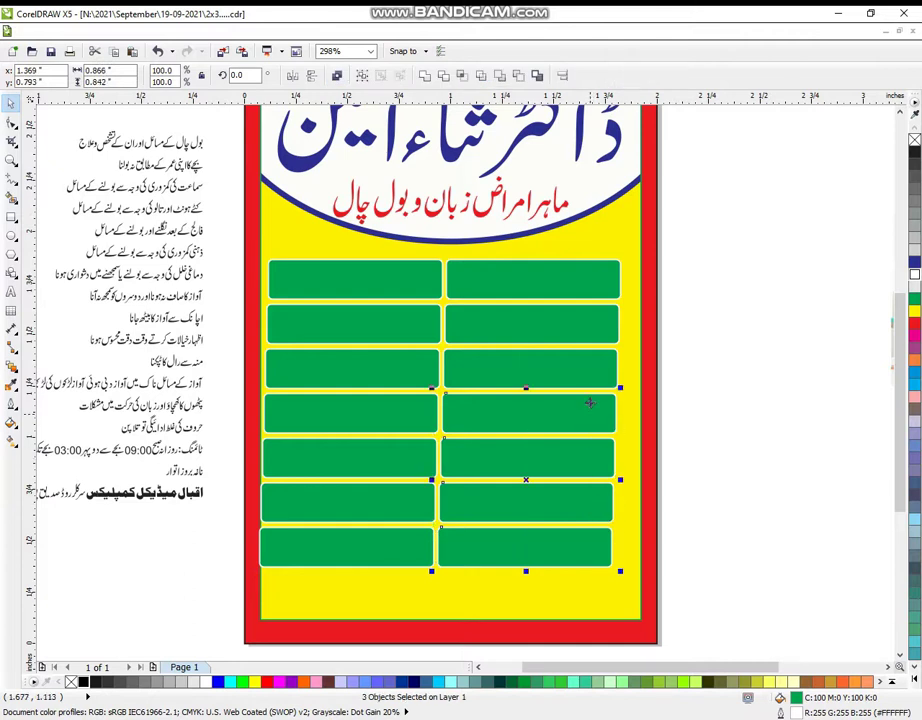
shift+click(591, 365)
shift+click(591, 322)
shift+click(587, 281)
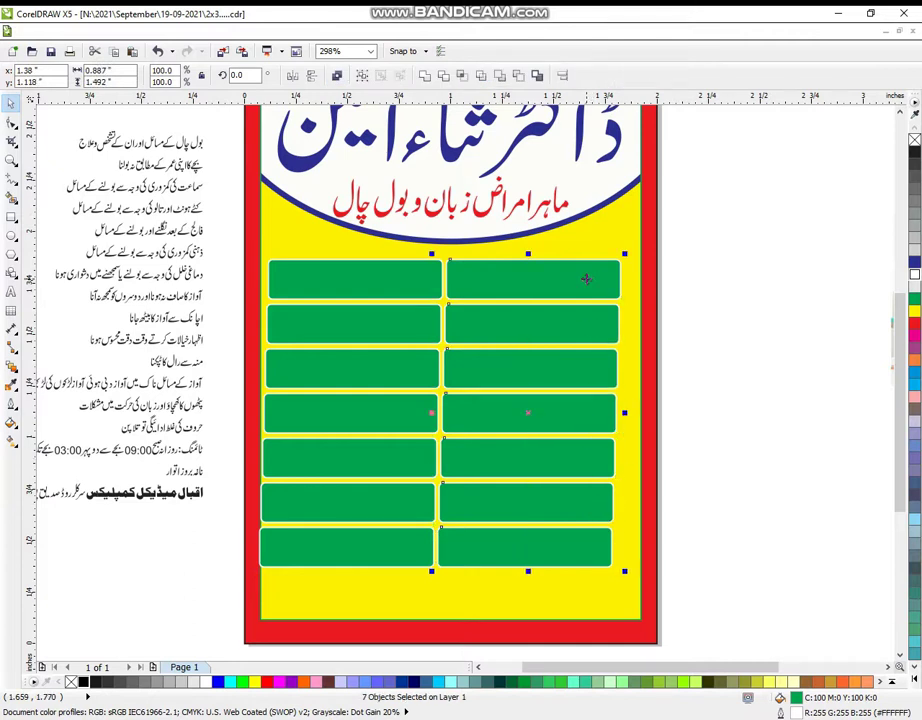
key(r)
- Left-align the seven bars of the left column and select all fourteen bars
click(315, 560)
shift+click(343, 500)
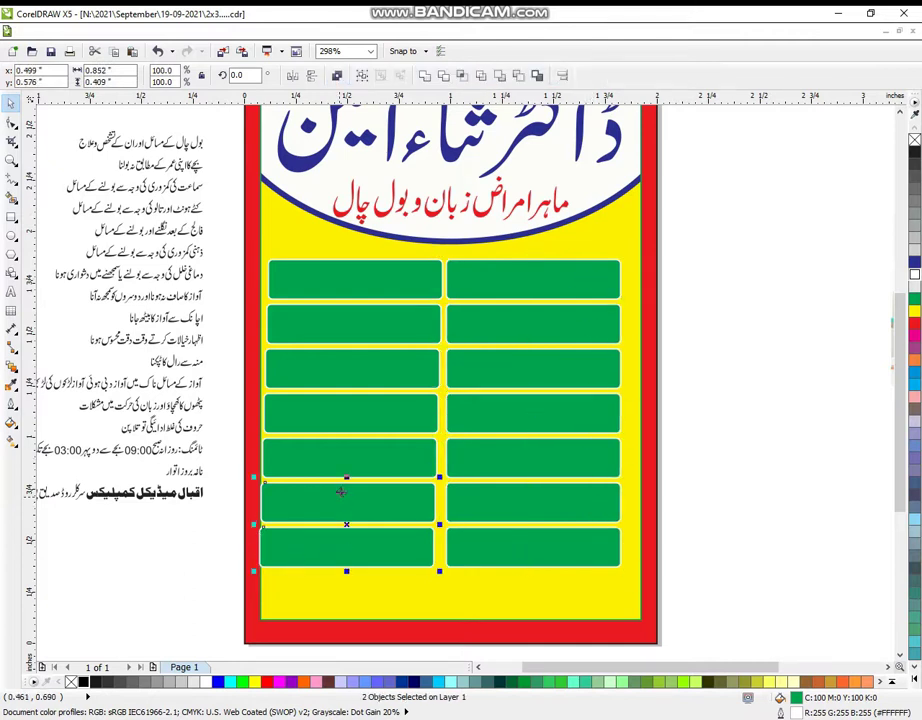
shift+click(350, 455)
shift+click(357, 414)
shift+click(368, 374)
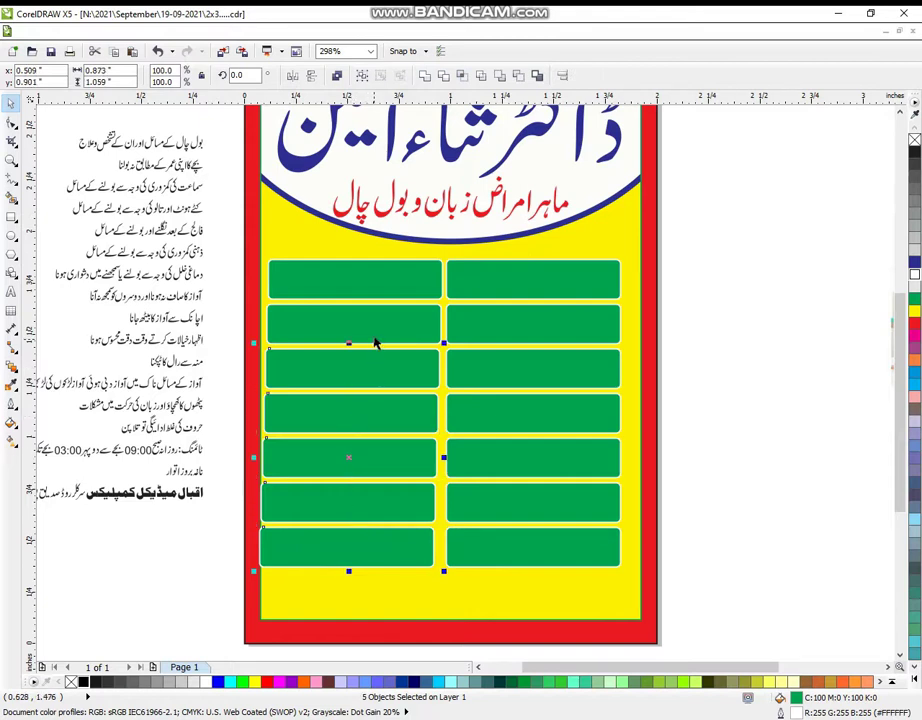
shift+click(377, 312)
shift+click(376, 281)
key(l)
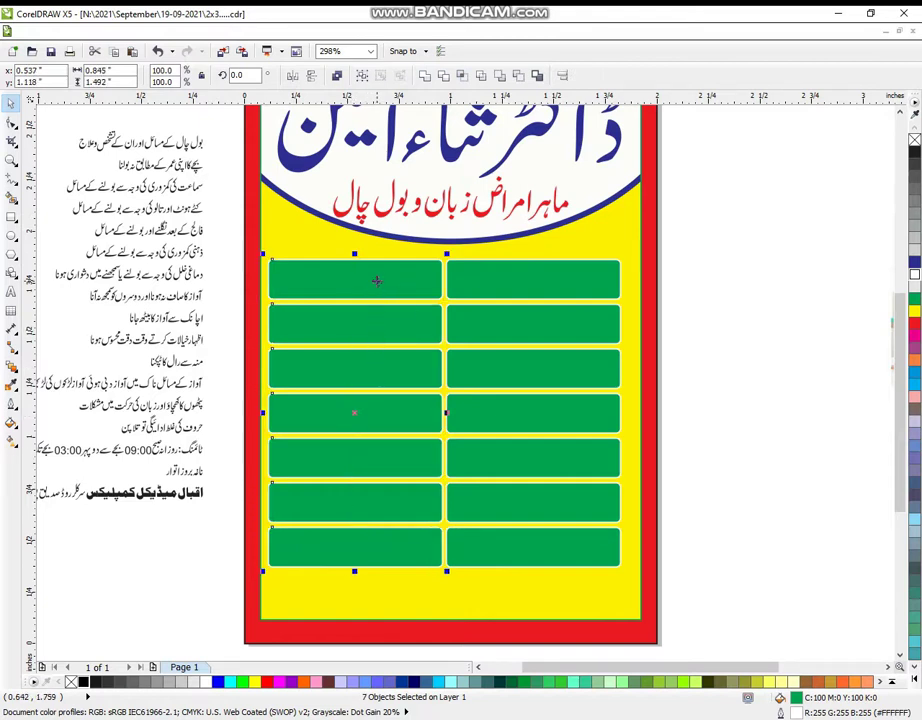
drag(236, 237, 653, 586)
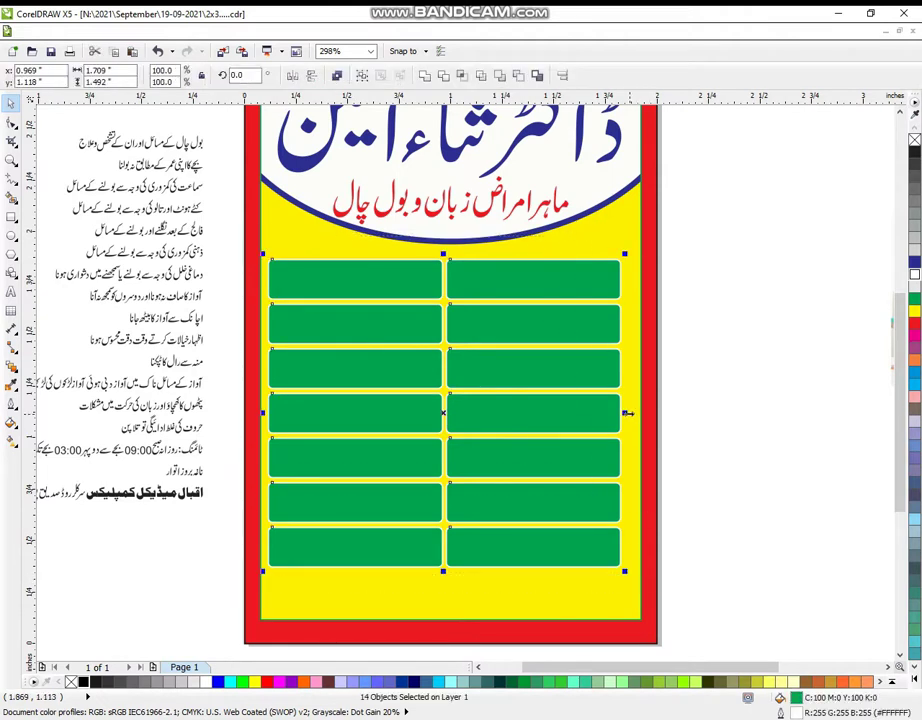
- Resize the 14-bar grid to about 1.205 × 1.38 inches and nudge it up and right
drag(628, 413, 590, 435)
drag(539, 477, 587, 458)
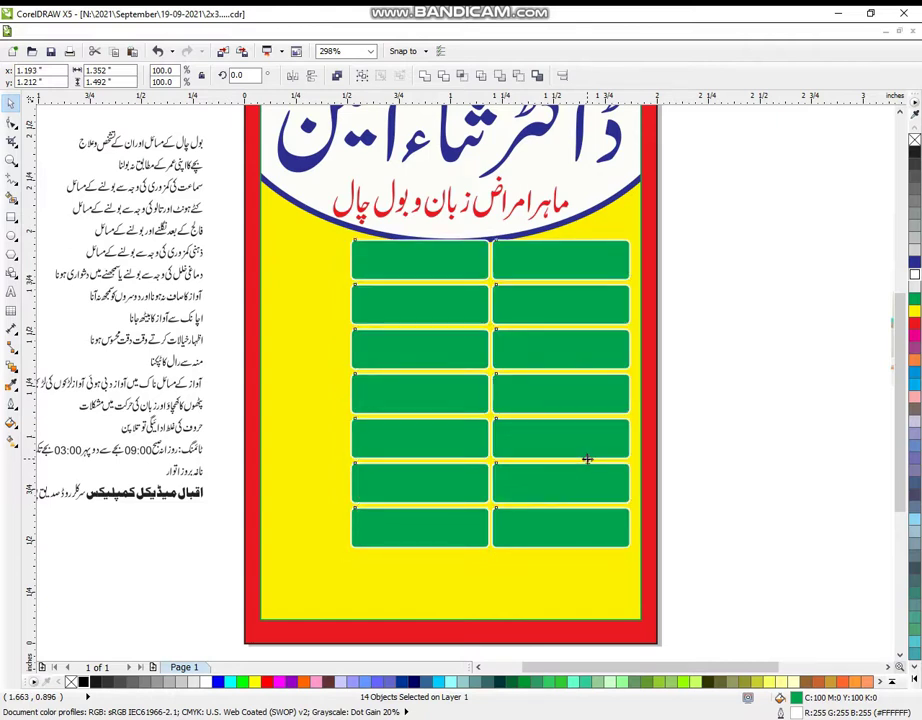
click(587, 458)
click(658, 427)
drag(707, 219, 360, 538)
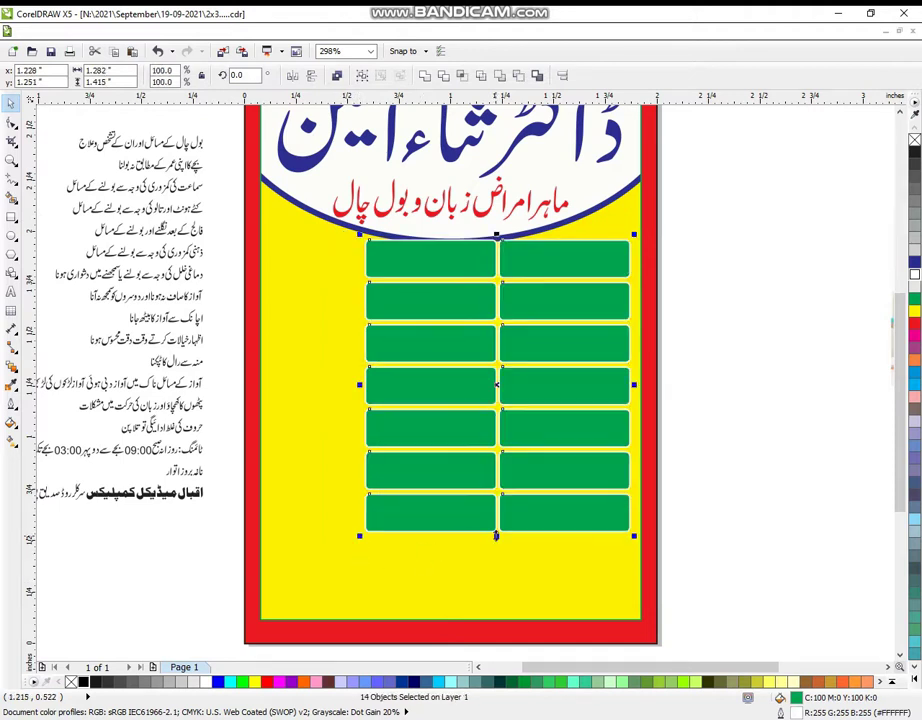
drag(496, 537, 495, 528)
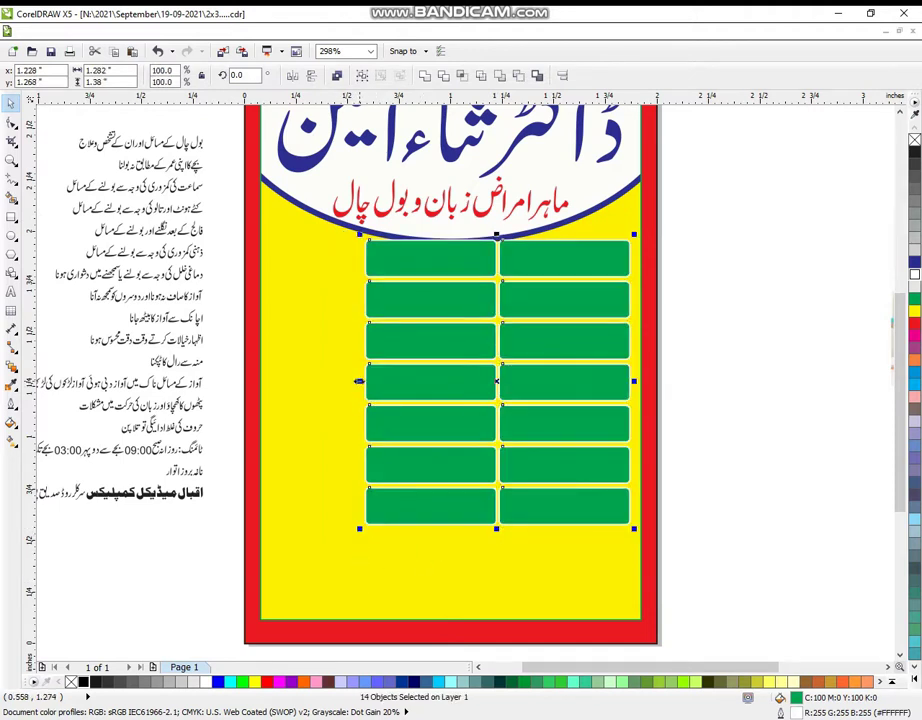
drag(359, 381, 381, 381)
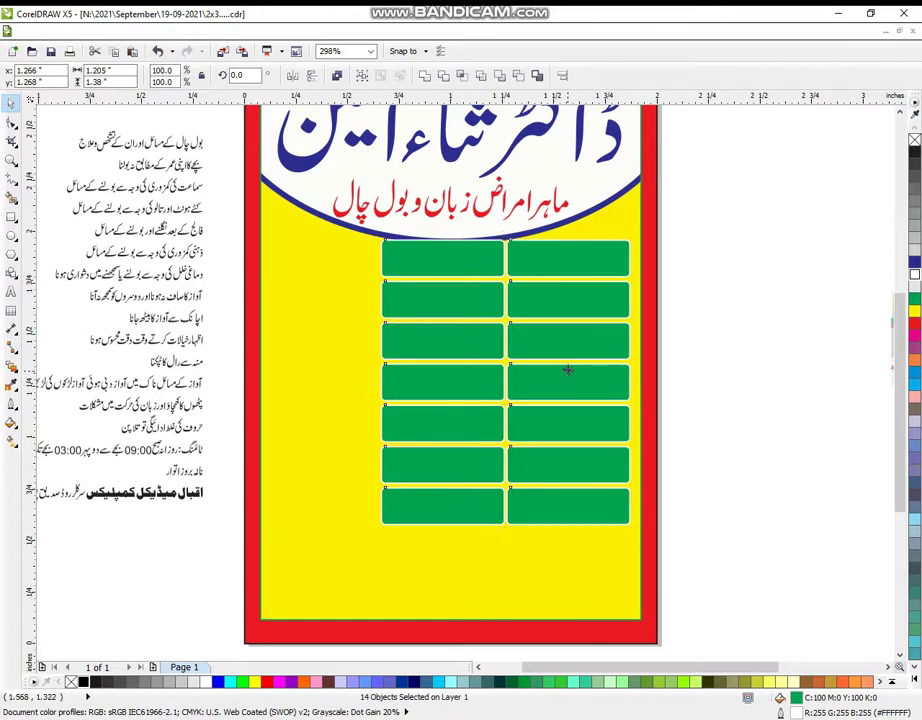
drag(567, 370, 569, 368)
drag(569, 368, 575, 361)
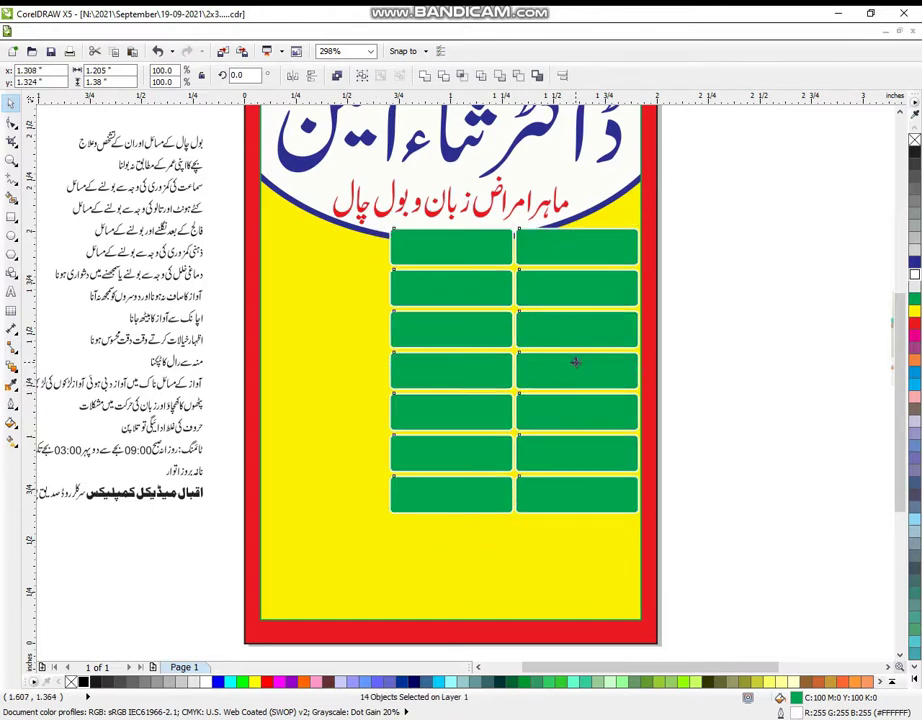
click(720, 422)
click(12, 161)
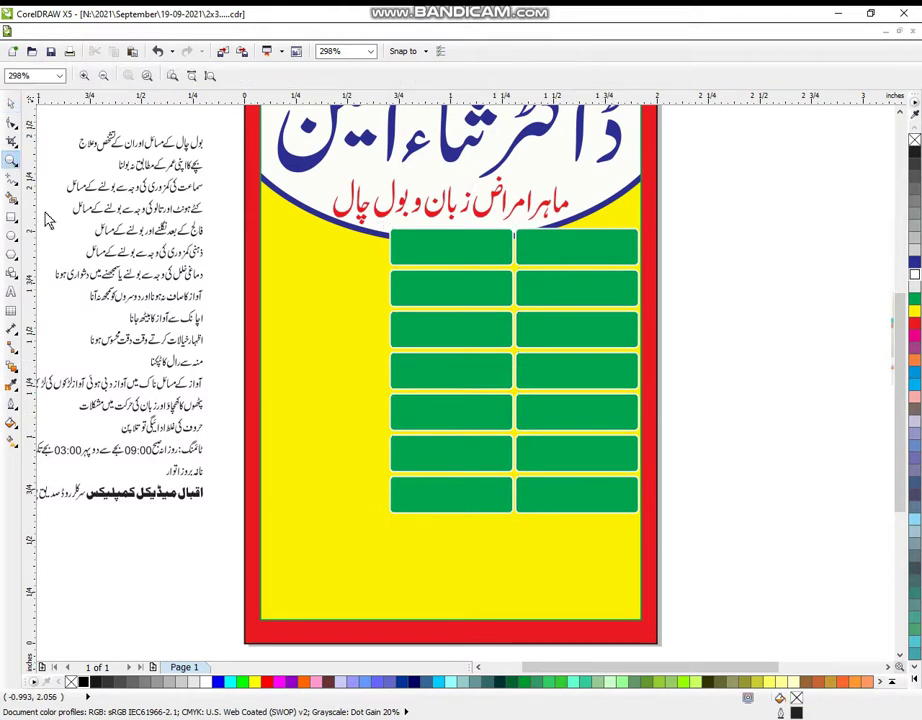
- Draw a white, slightly rounded rectangle about 0.53 × 0.73 inches left of the green grid
scroll(207, 271, down, 2)
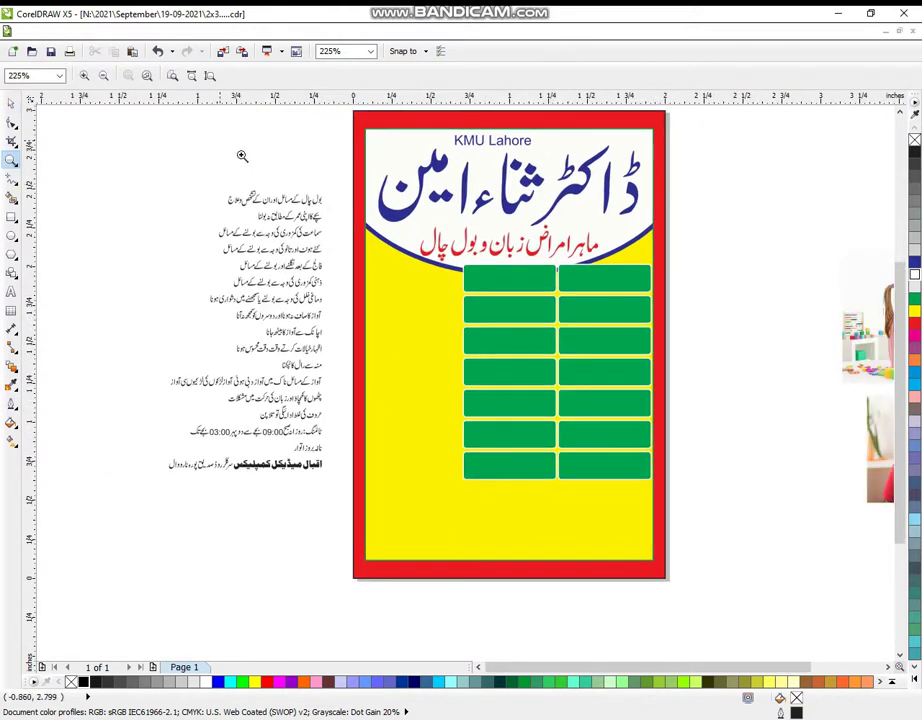
drag(155, 140, 708, 617)
drag(247, 128, 656, 652)
click(12, 216)
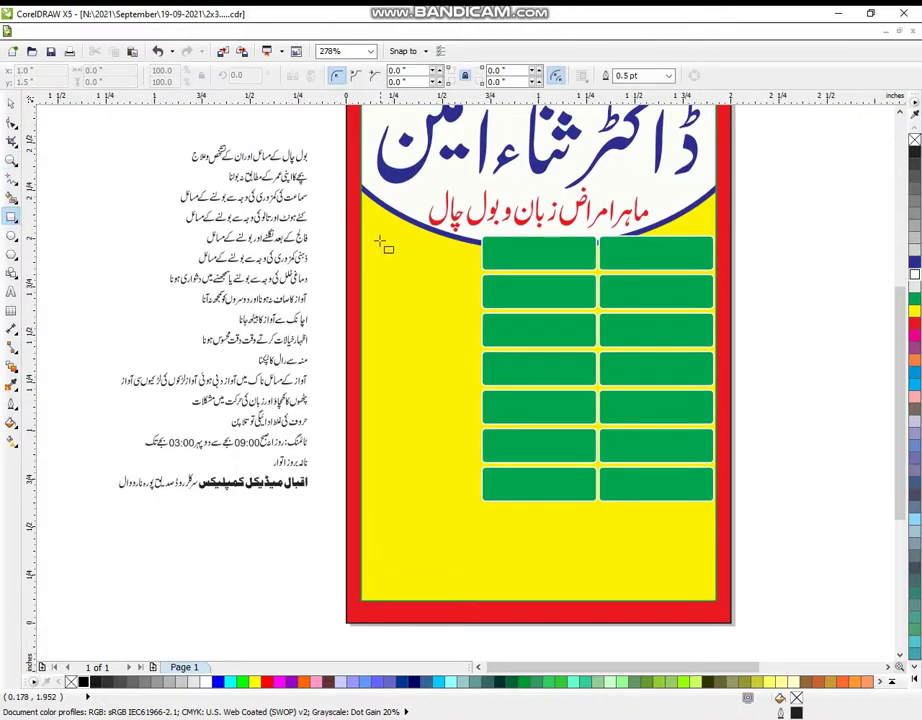
drag(375, 232, 477, 375)
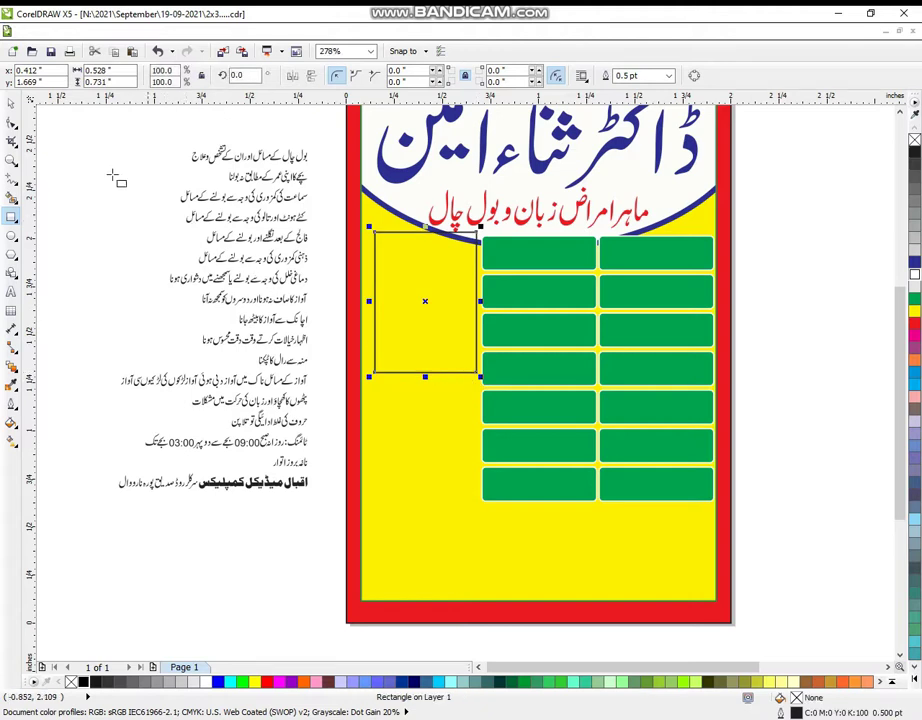
click(12, 121)
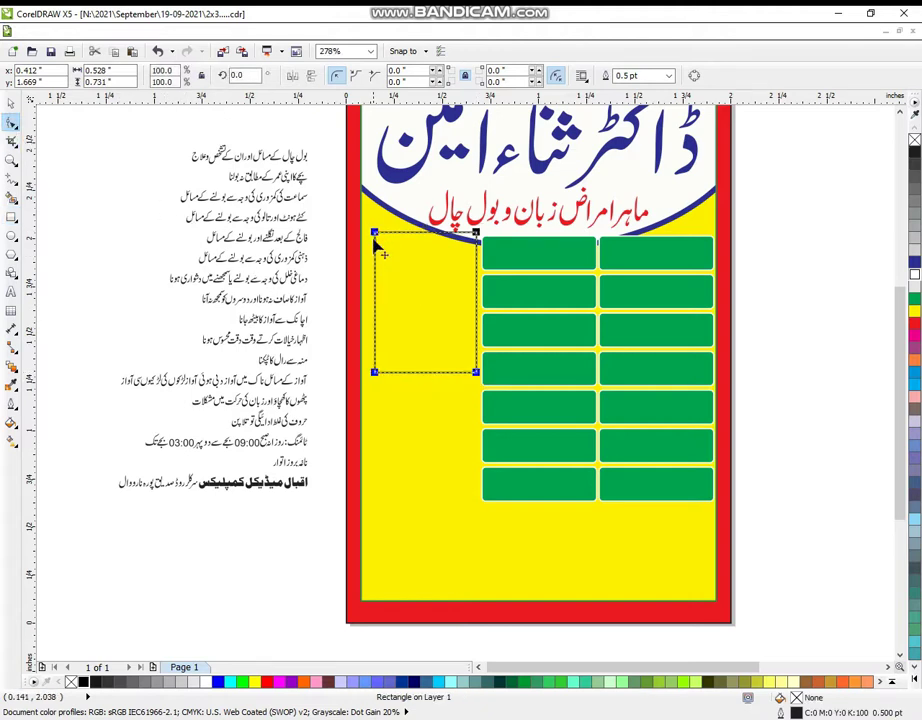
drag(375, 241, 381, 241)
click(11, 107)
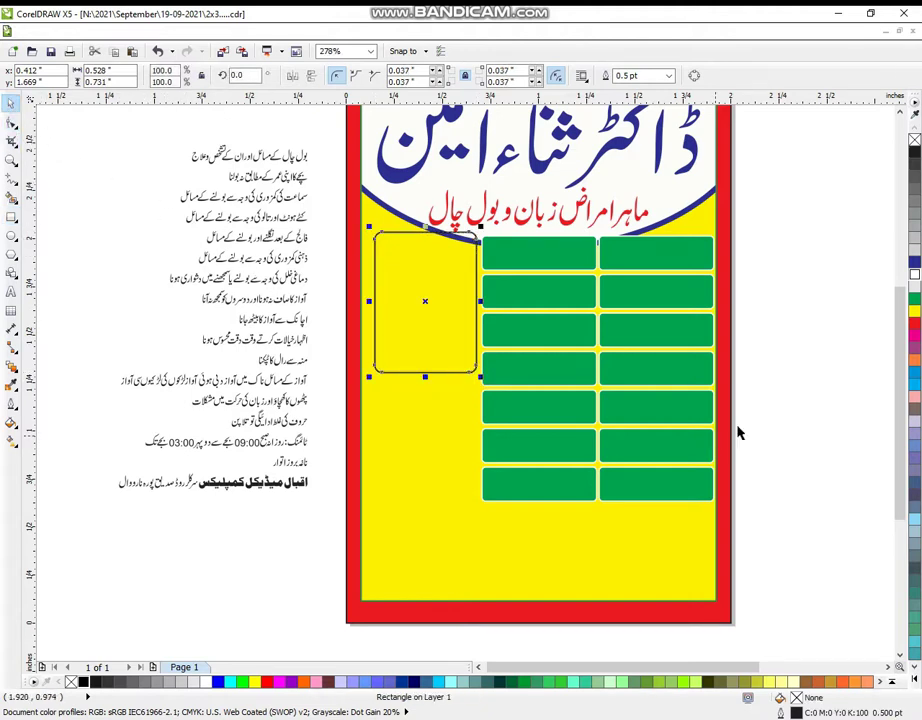
click(914, 285)
- Stack a white copy of the frame below the first, then reselect the green grid
click(852, 262)
drag(426, 340, 430, 432)
shift+click(443, 332)
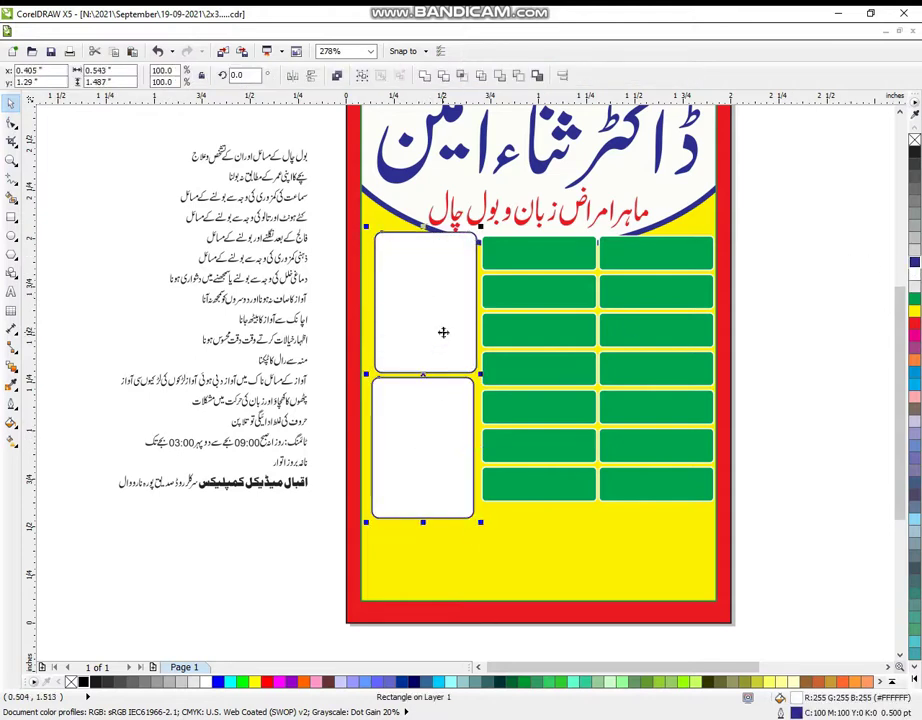
click(833, 372)
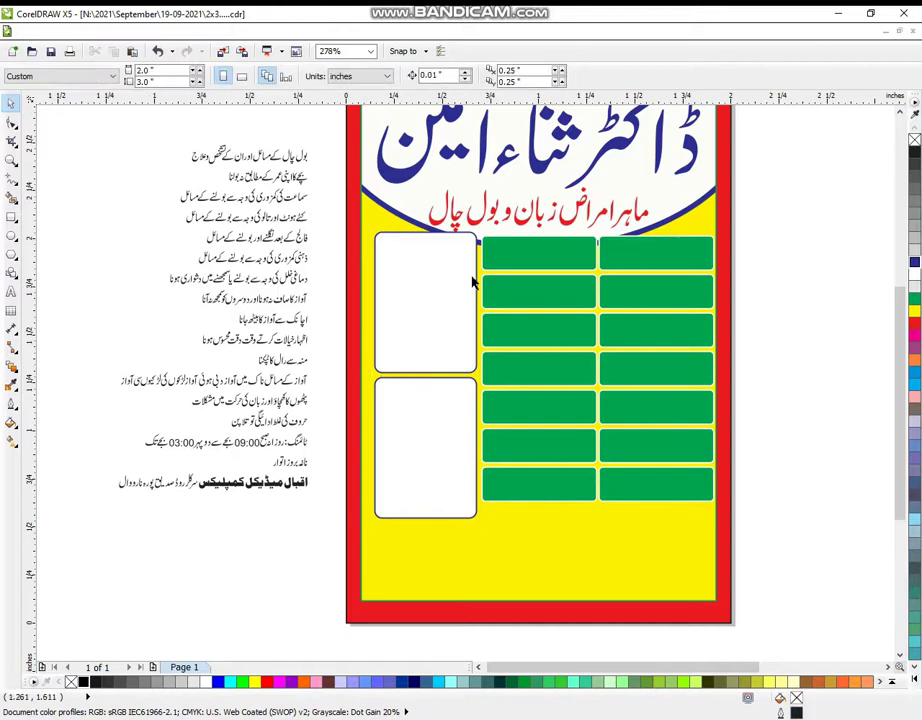
drag(334, 227, 743, 530)
drag(783, 216, 488, 523)
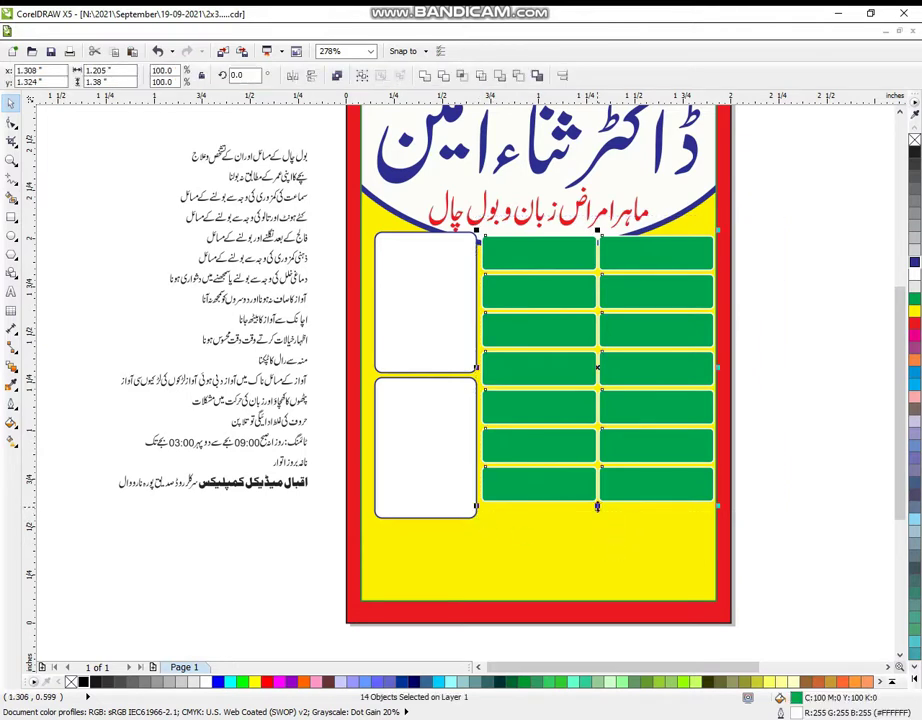
- Stretch the green grid down to the frames' height and widen the block slightly leftward
drag(597, 504, 595, 520)
click(811, 451)
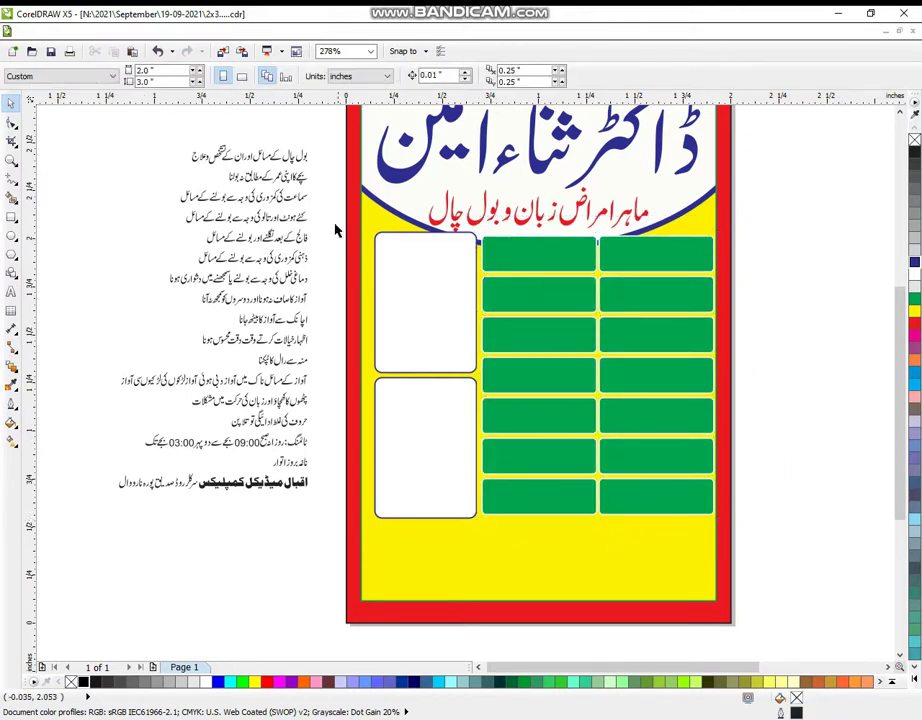
drag(461, 298, 775, 540)
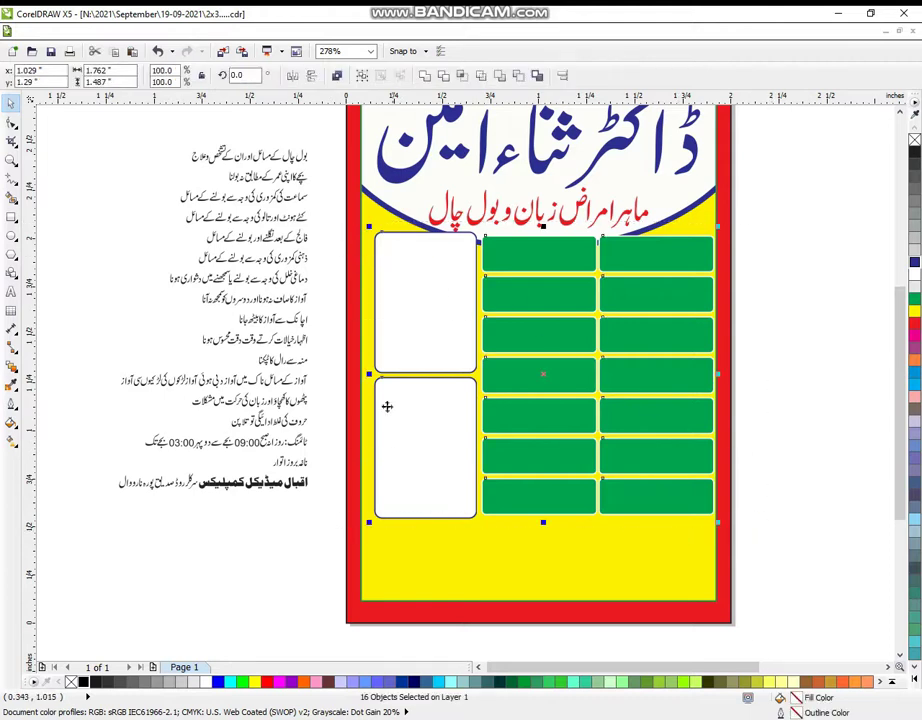
drag(368, 374, 363, 374)
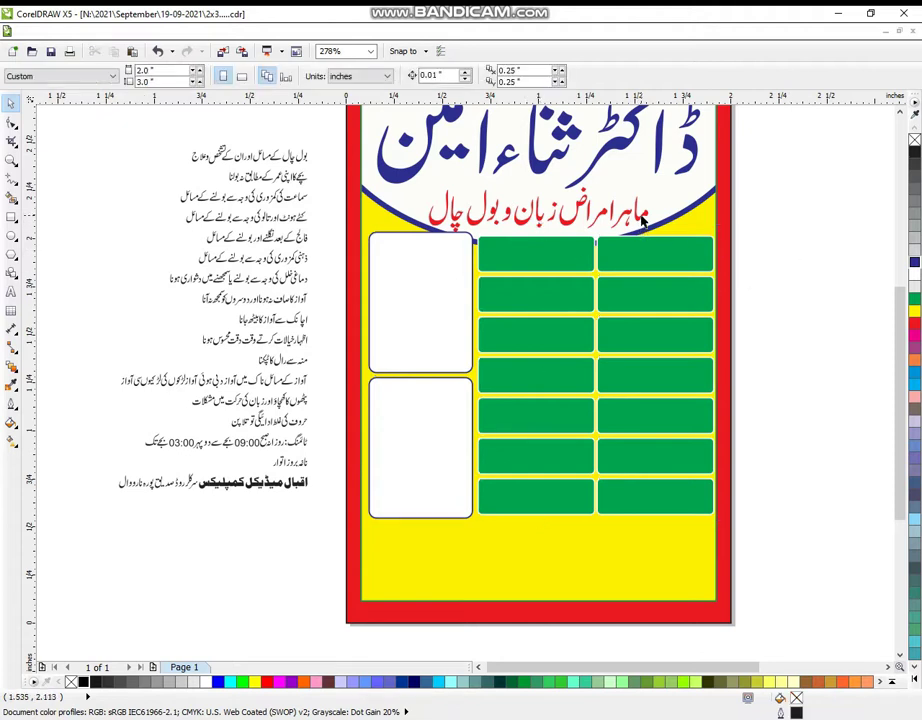
- Nudge the red Urdu subtitle up slightly, then zoom out to see the whole poster
click(549, 217)
drag(536, 211, 535, 204)
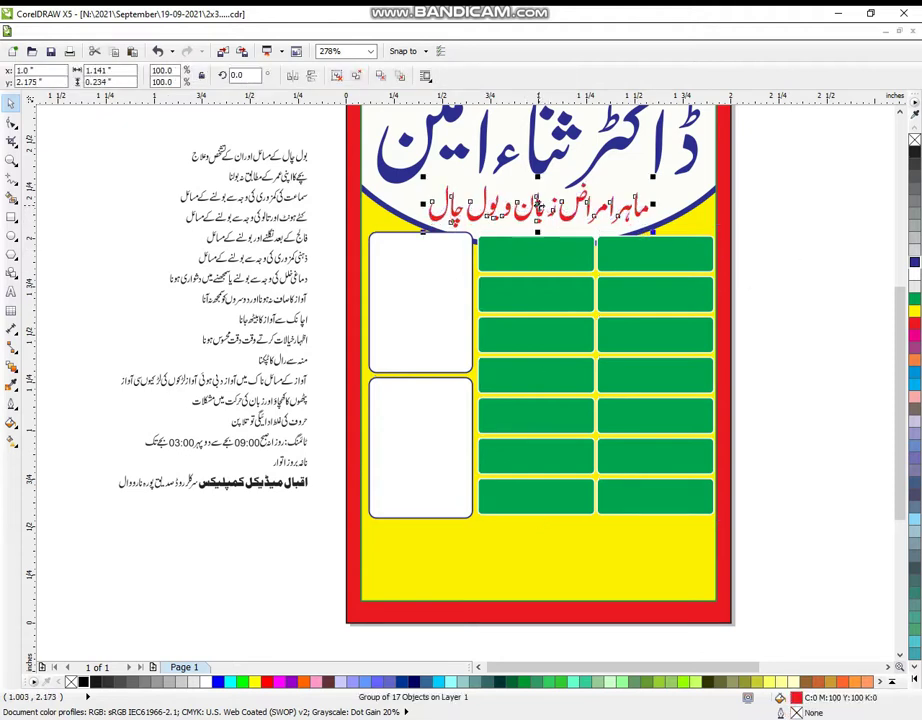
click(104, 189)
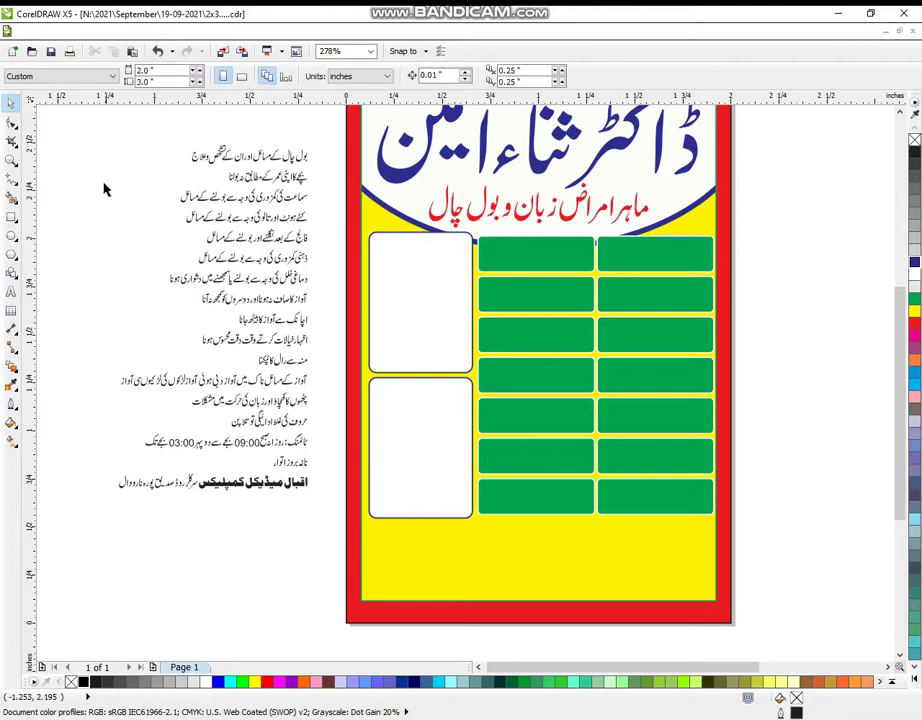
click(11, 161)
scroll(547, 377, down, 4)
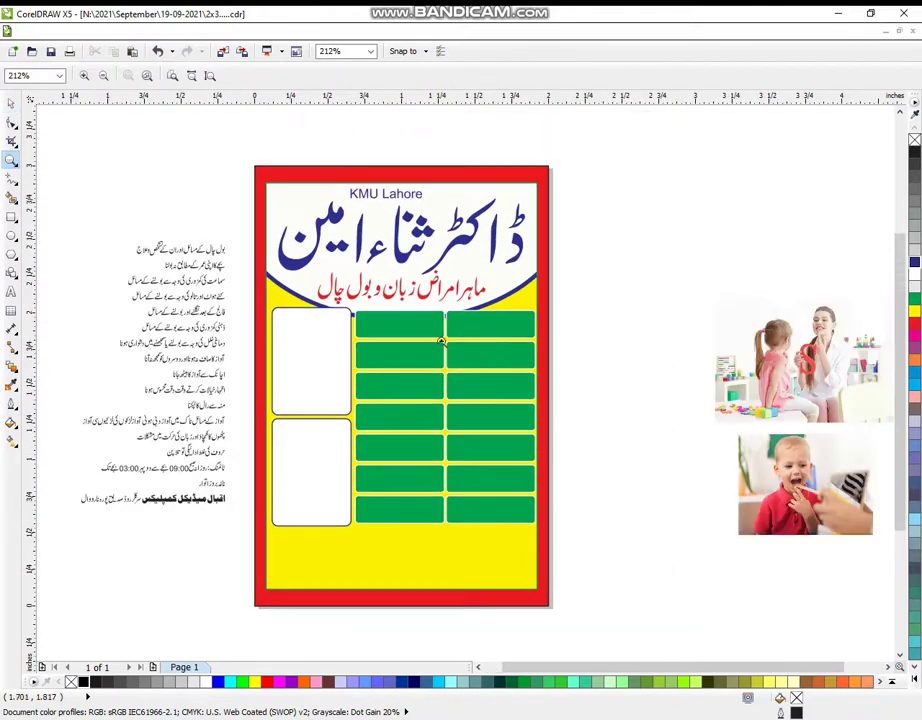
- PowerClip the girl-with-therapist photo inside the top white frame
drag(84, 142, 876, 645)
click(10, 104)
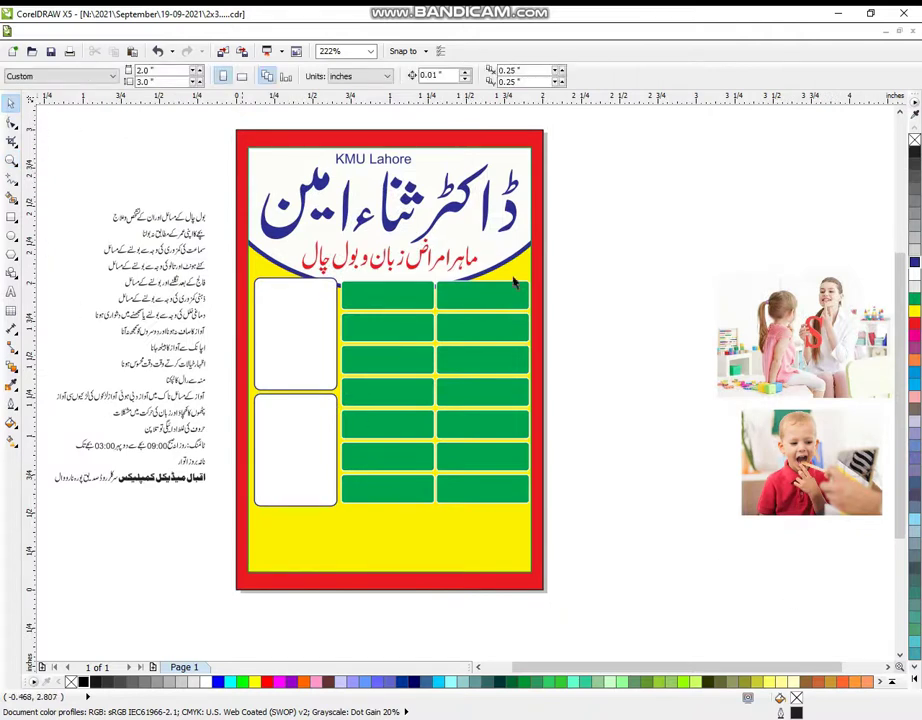
click(784, 323)
drag(784, 323, 686, 302)
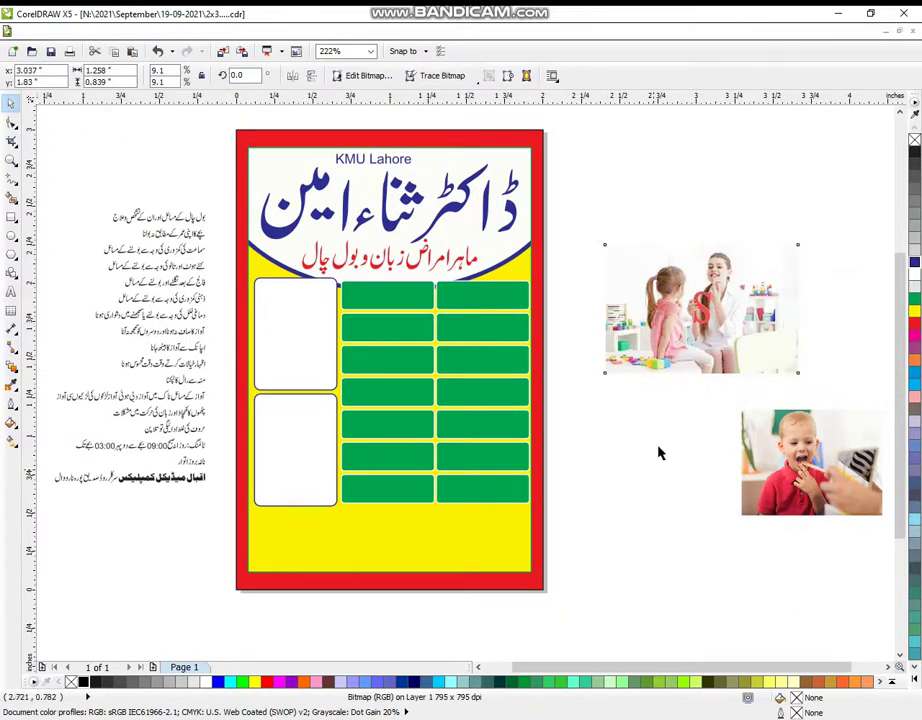
click(209, 31)
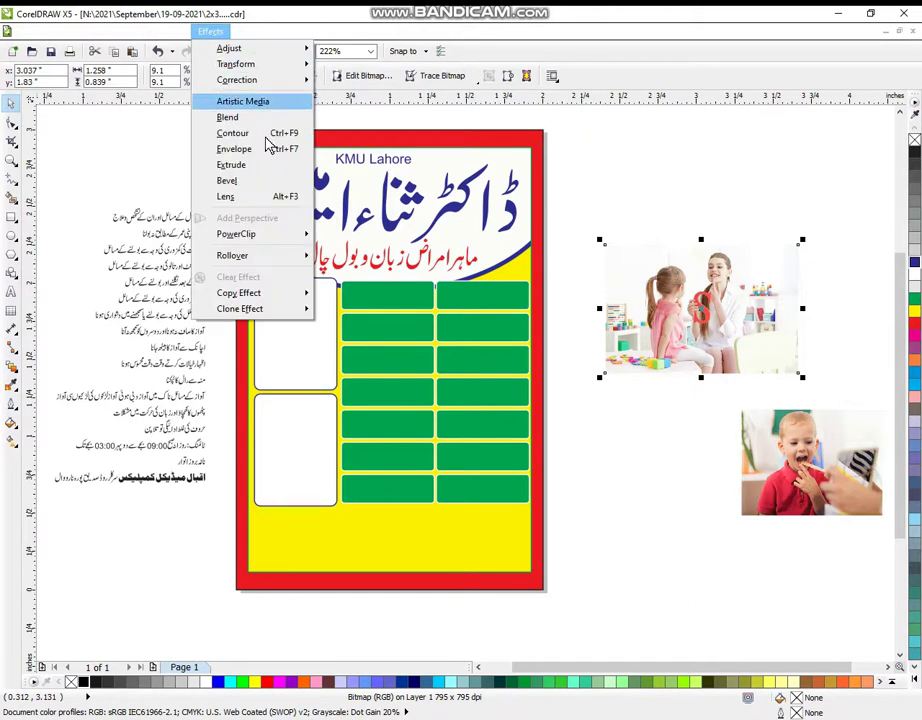
mouse_move(287, 237)
click(372, 237)
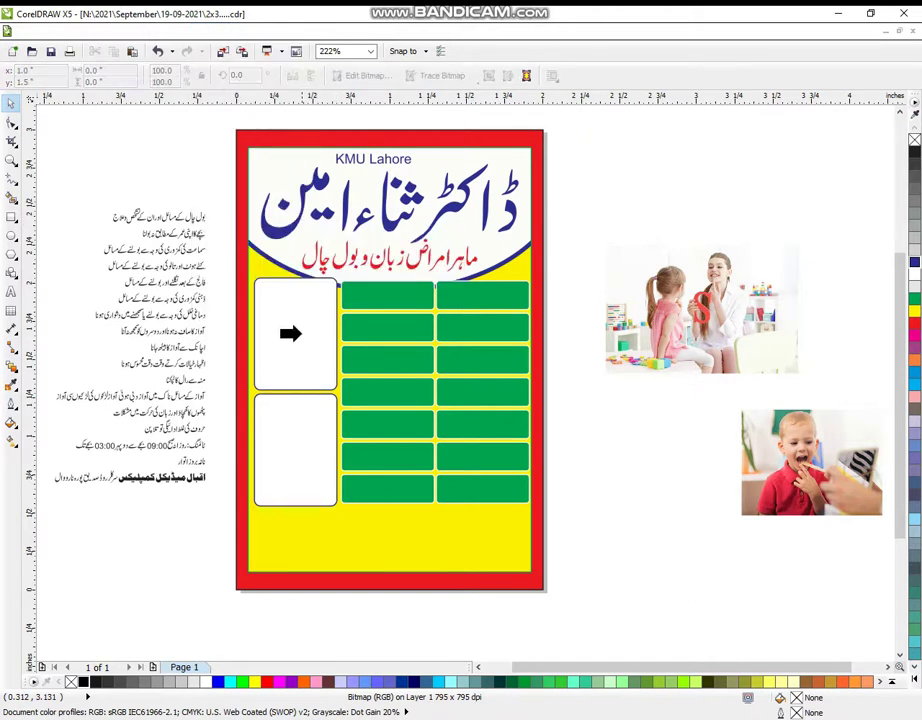
click(290, 333)
click(576, 459)
- PowerClip the boy photo inside the lower white frame
key(Tab)
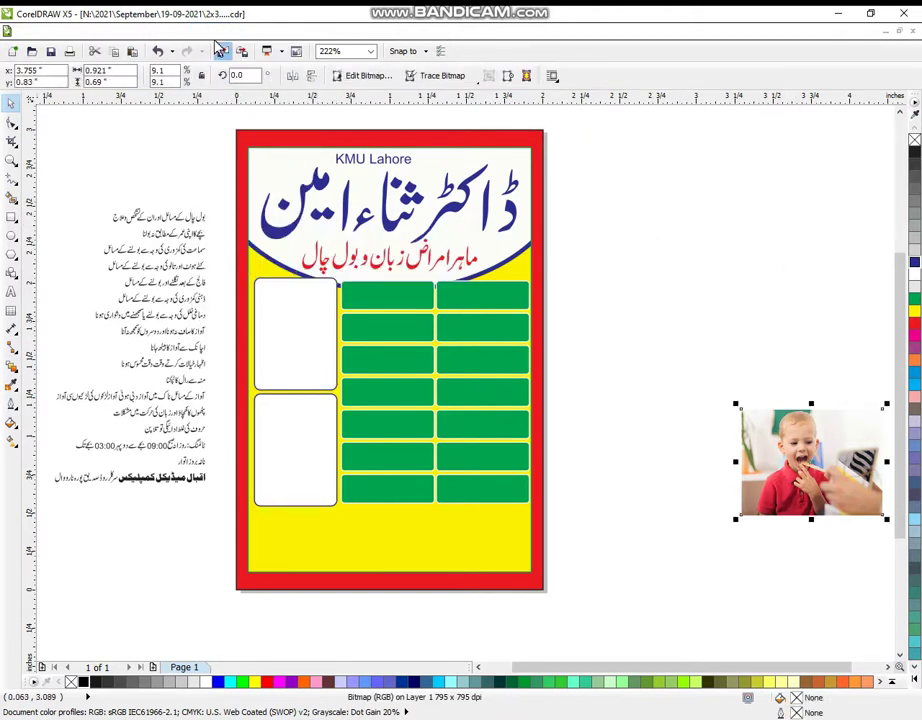
click(211, 31)
mouse_move(280, 236)
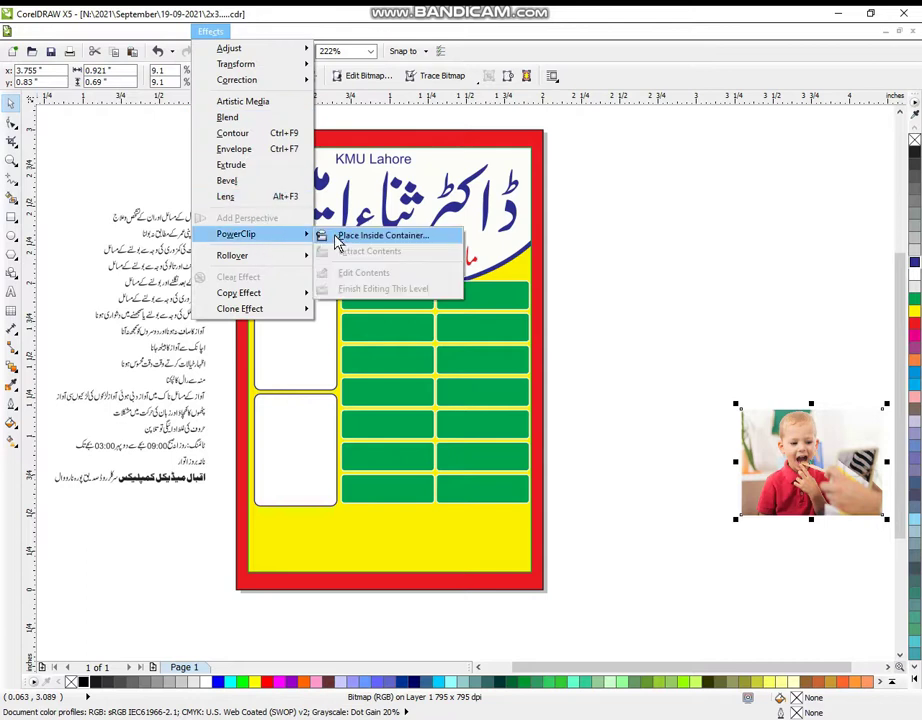
click(372, 236)
click(282, 422)
click(685, 282)
right_click(318, 330)
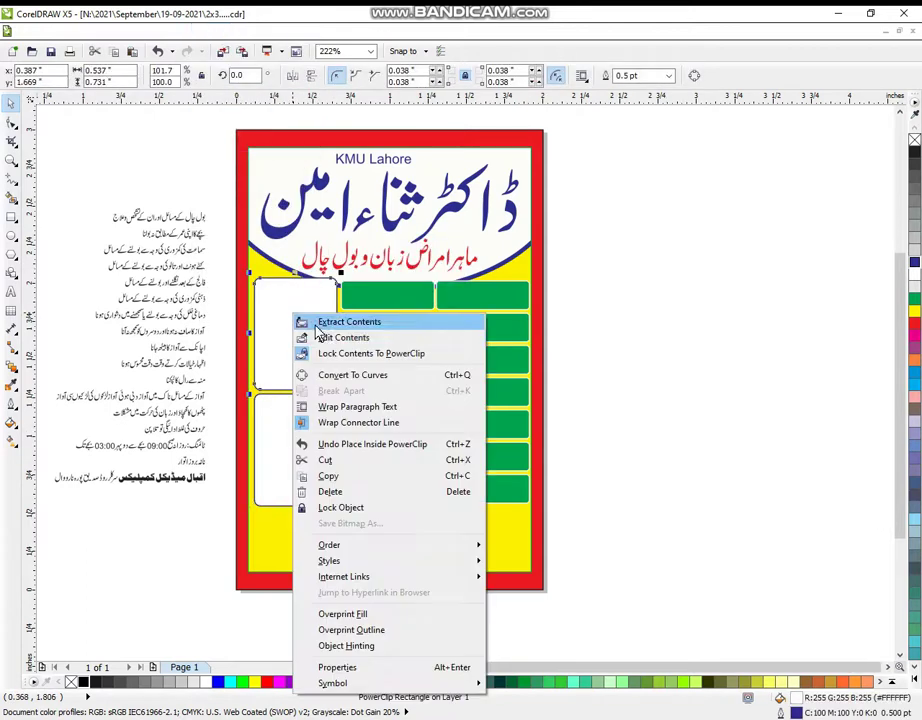
- Move, shrink and stretch the girl-with-therapist photo so both figures fit the top rounded frame
click(322, 337)
drag(757, 364, 345, 348)
drag(416, 268, 359, 296)
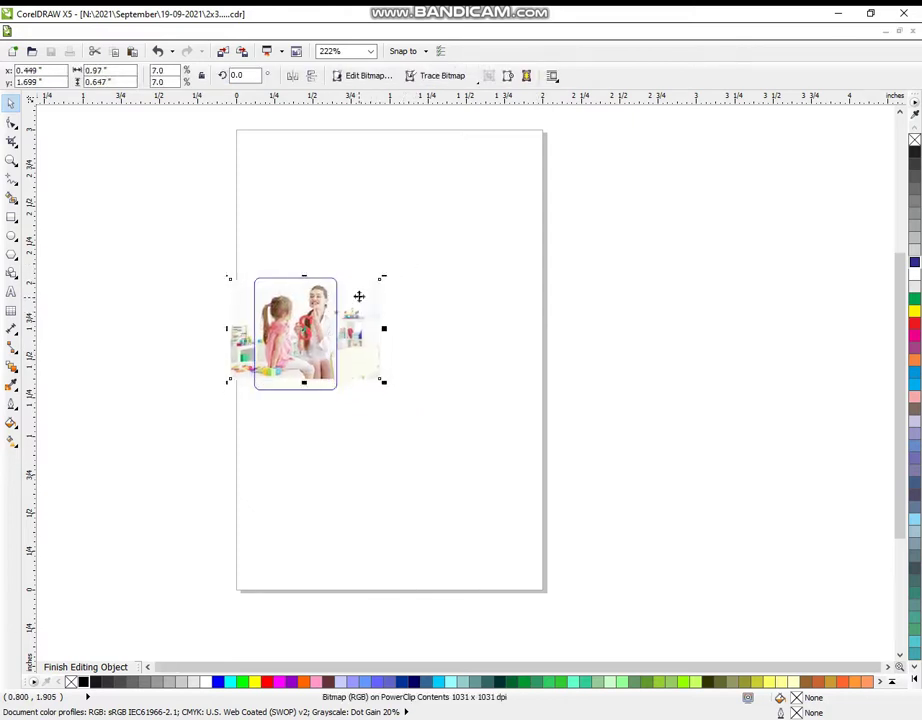
key(Escape)
click(313, 341)
drag(303, 383, 302, 395)
right_click(302, 395)
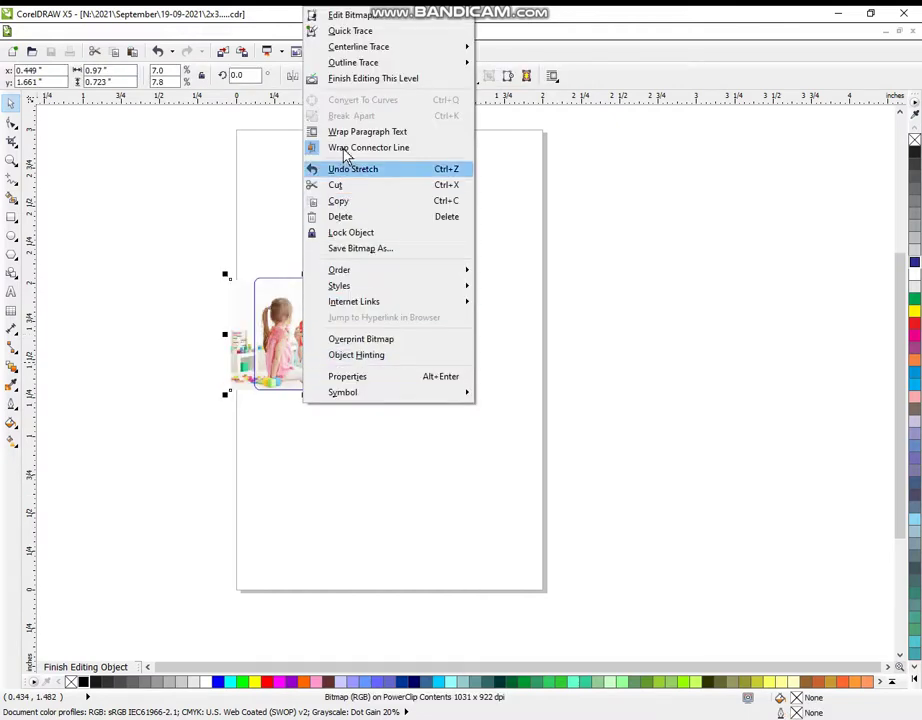
click(360, 78)
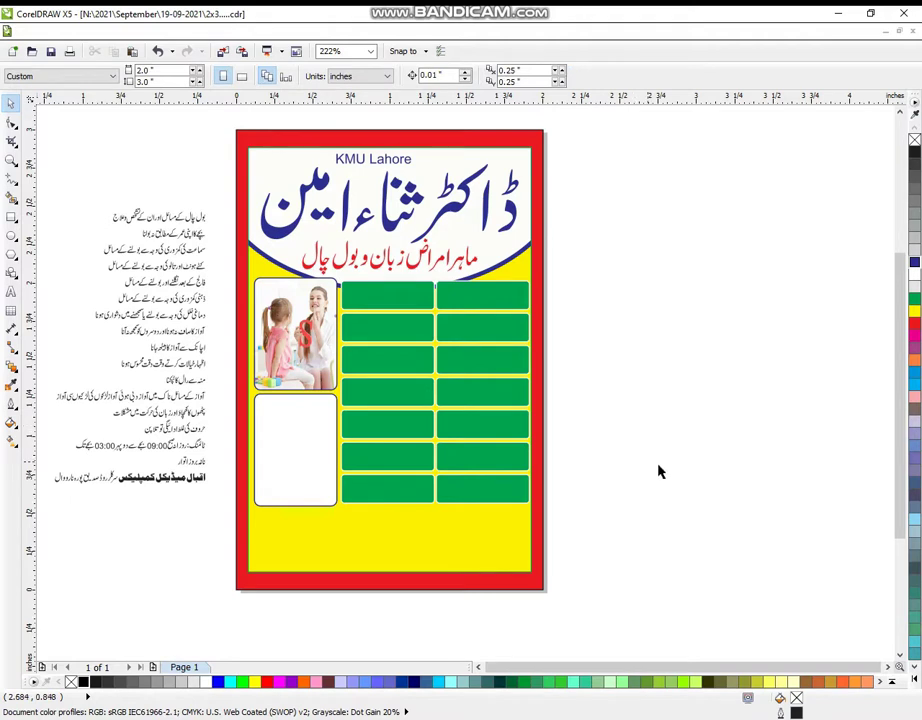
- Move and enlarge the boy photo over the lower rounded frame, then finish editing its contents
right_click(304, 441)
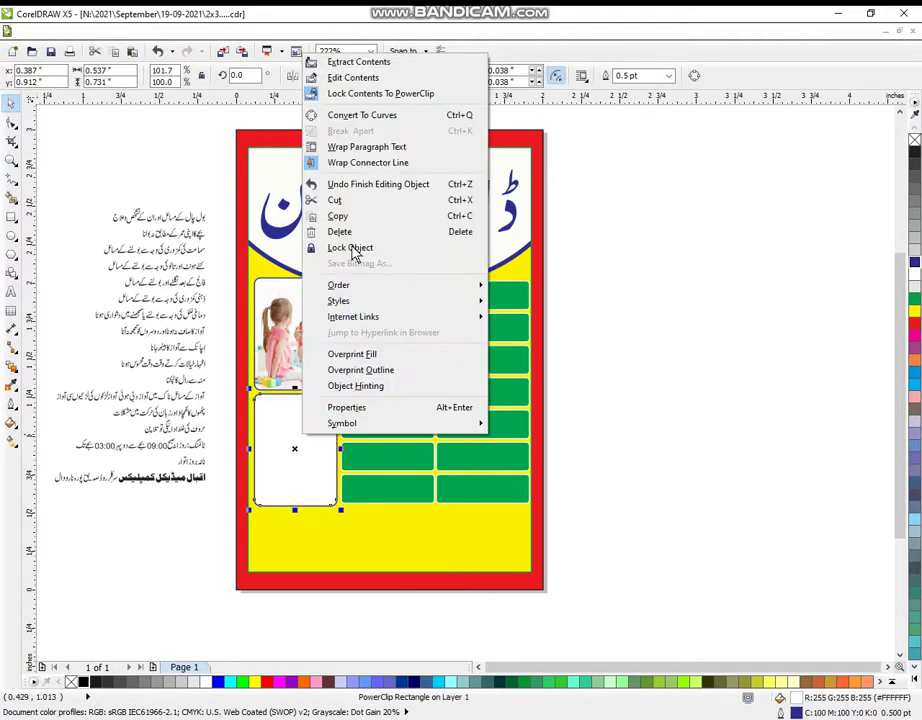
click(355, 78)
drag(800, 465, 284, 447)
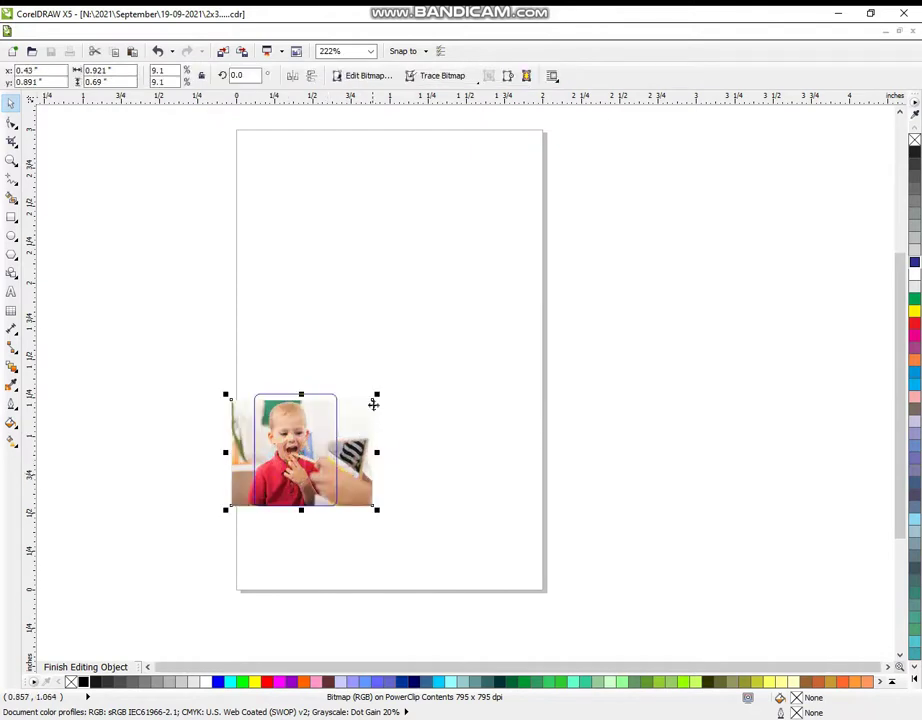
drag(376, 400, 371, 425)
right_click(318, 440)
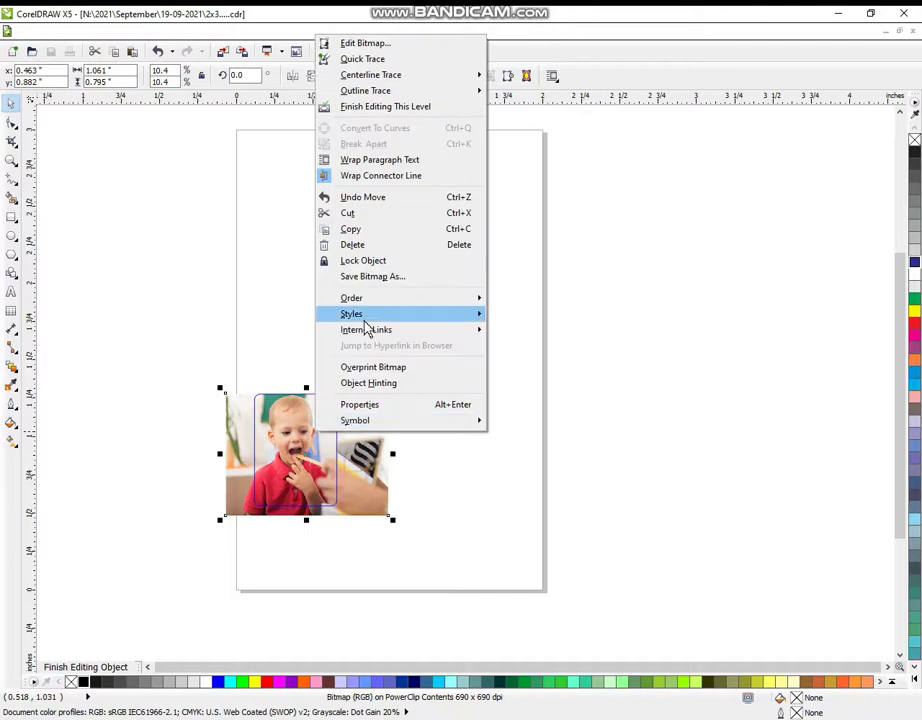
click(360, 106)
click(648, 428)
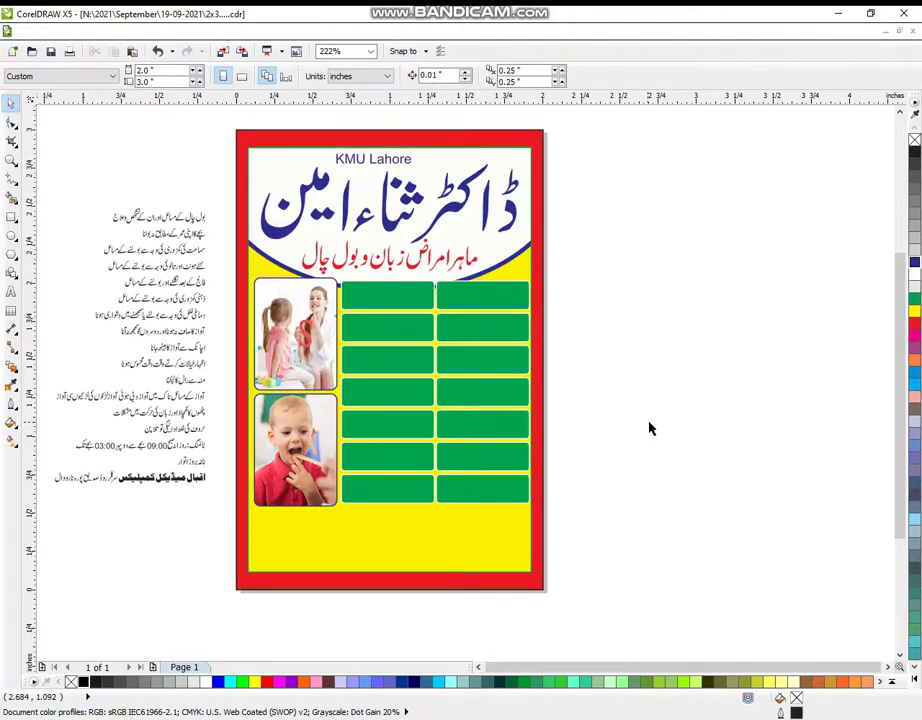
- Nudge the fourteen green grid boxes up and shorten the grid from the bottom
click(11, 159)
scroll(531, 319, down, 2)
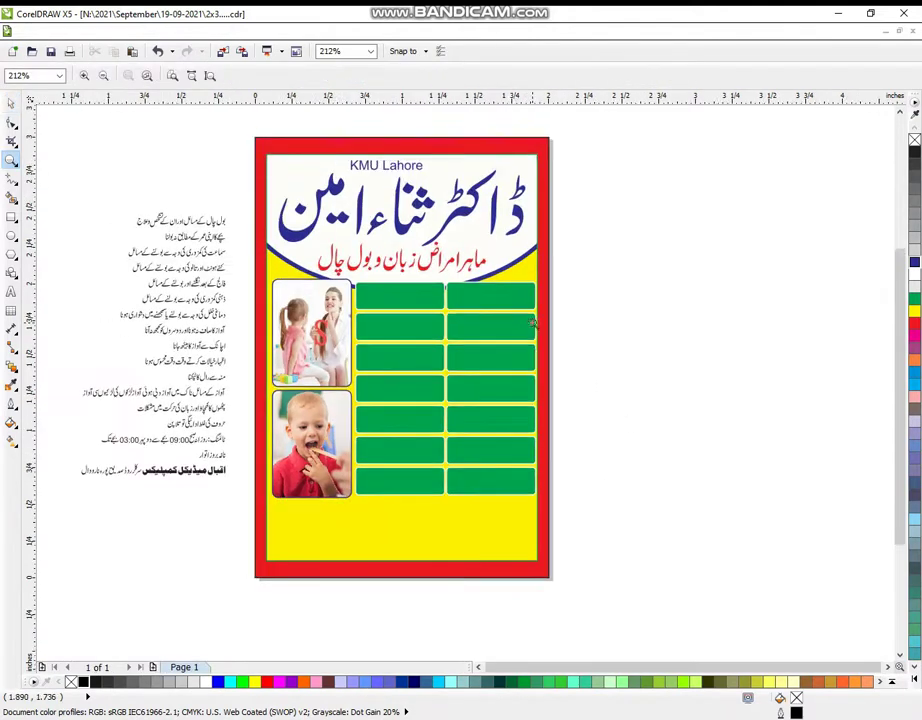
drag(75, 132, 387, 461)
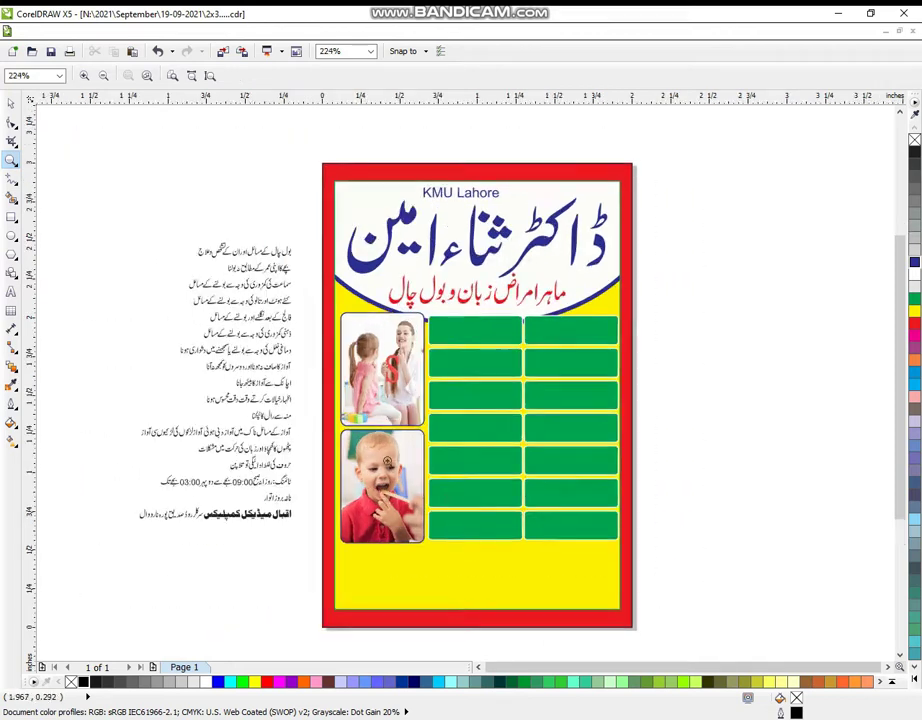
drag(85, 120, 708, 643)
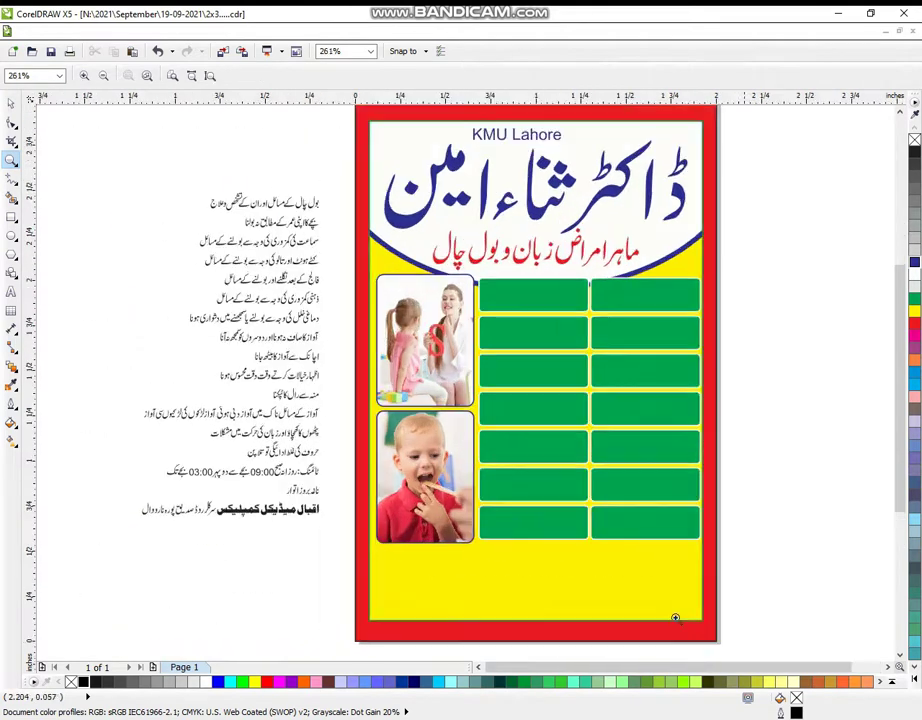
drag(58, 117, 789, 645)
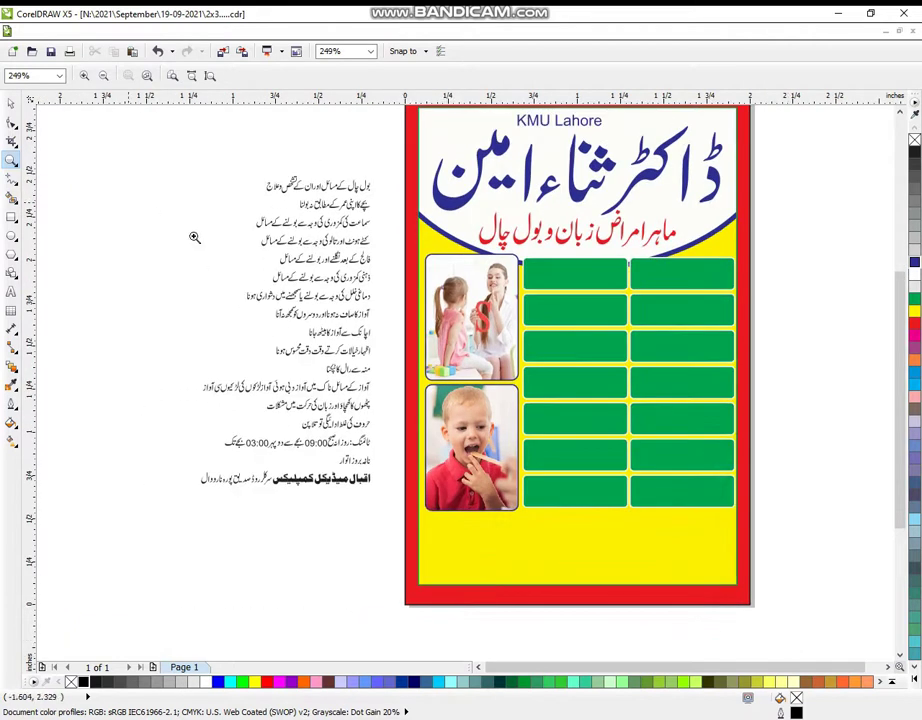
drag(140, 210, 820, 641)
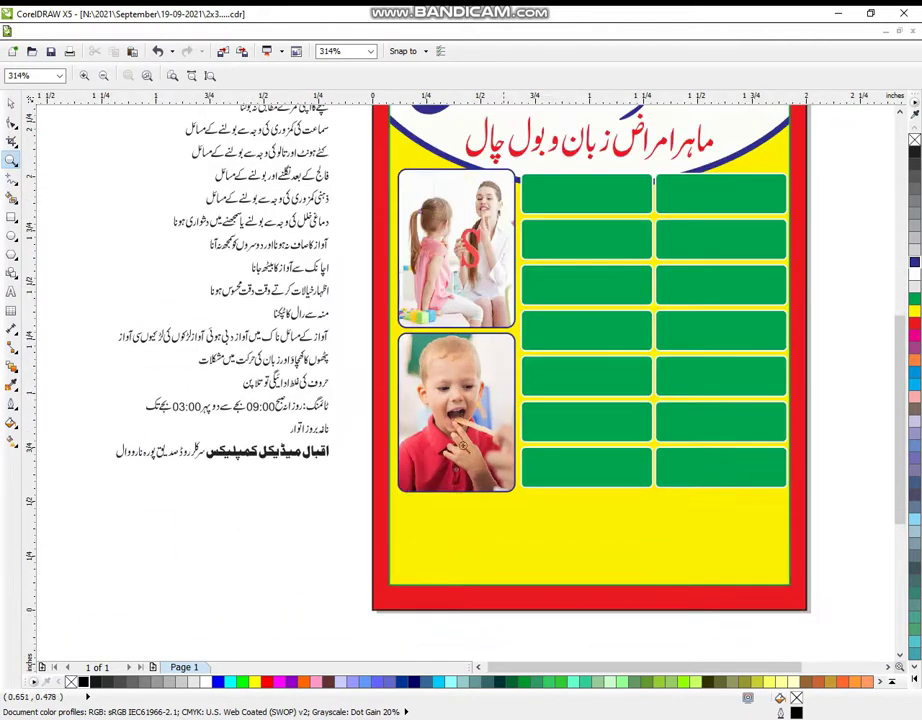
click(11, 102)
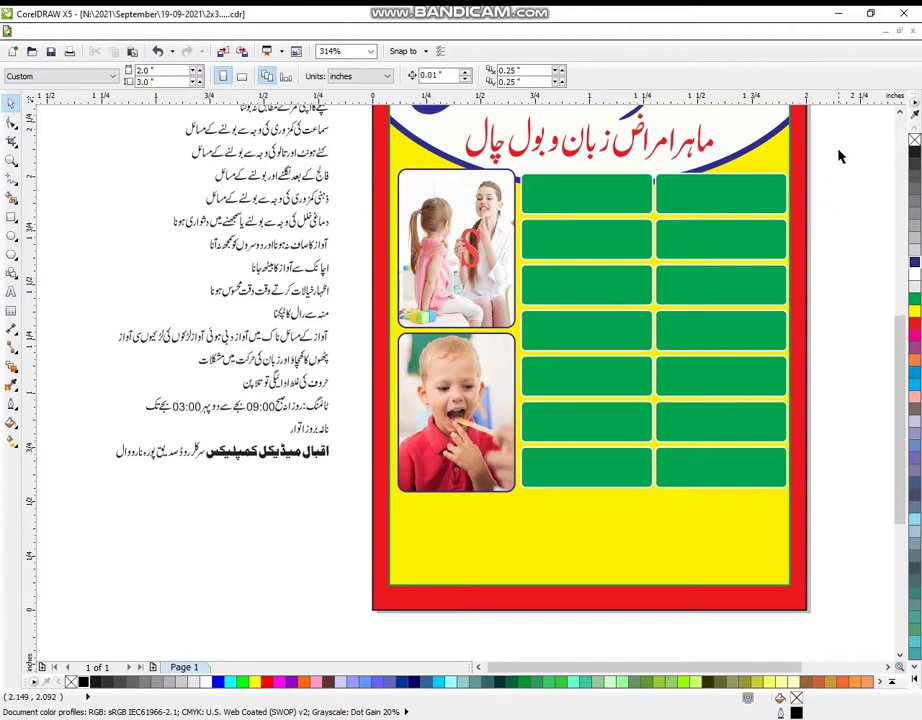
drag(838, 155, 512, 490)
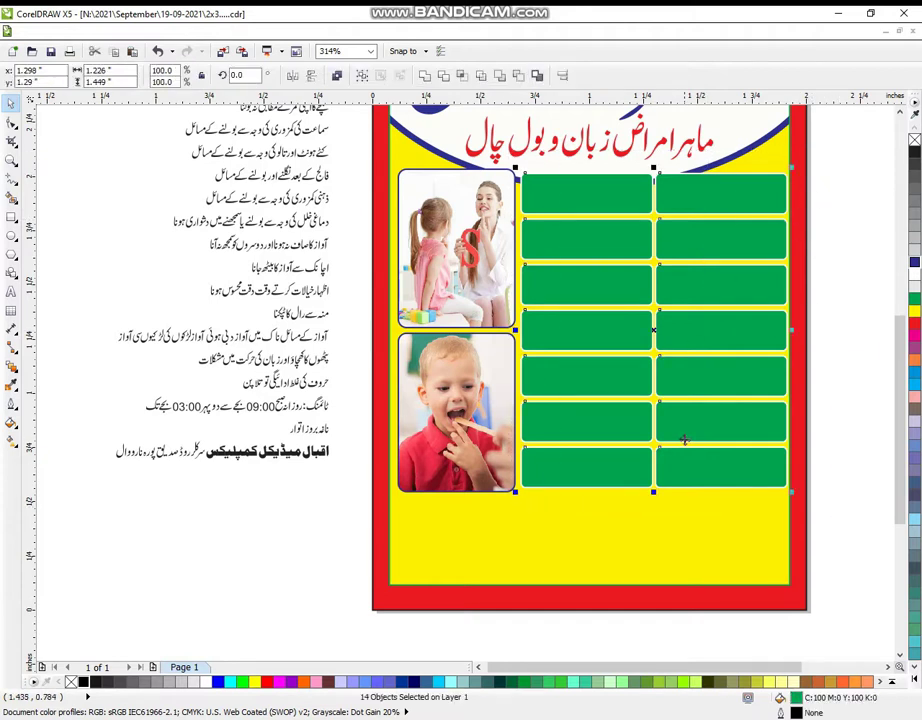
drag(684, 440, 686, 430)
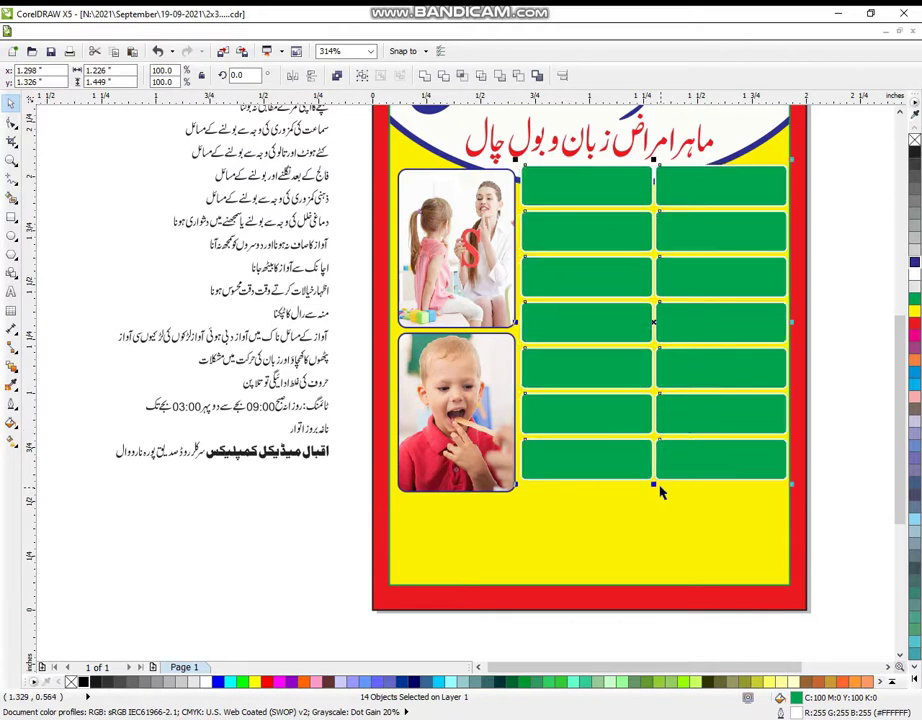
drag(652, 484, 652, 470)
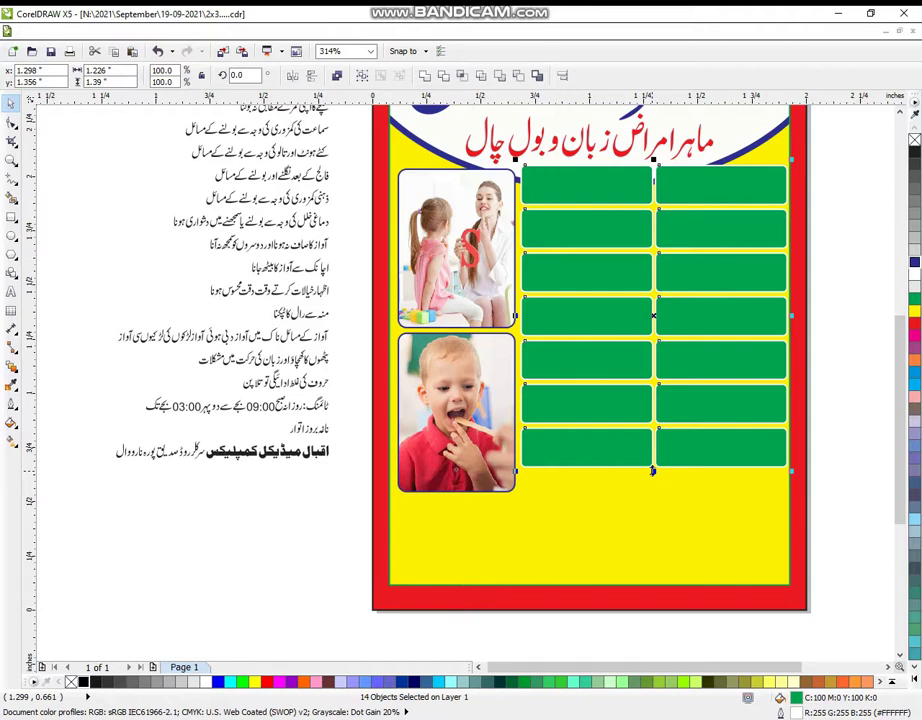
- Shorten both photos to match the grid height and fill the fourteen boxes white
click(469, 281)
shift+click(457, 430)
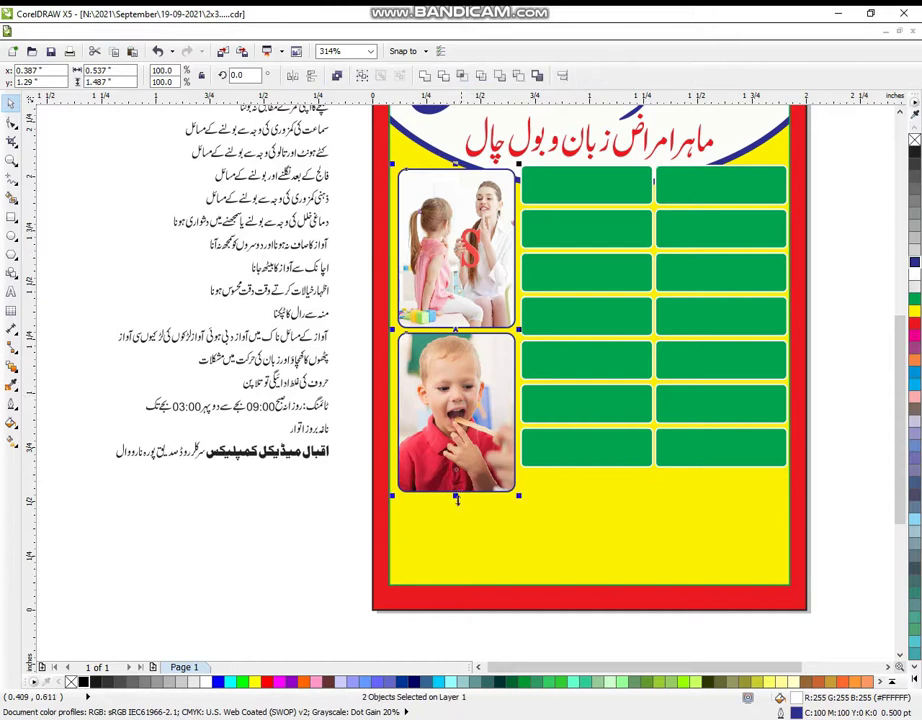
drag(455, 497, 462, 476)
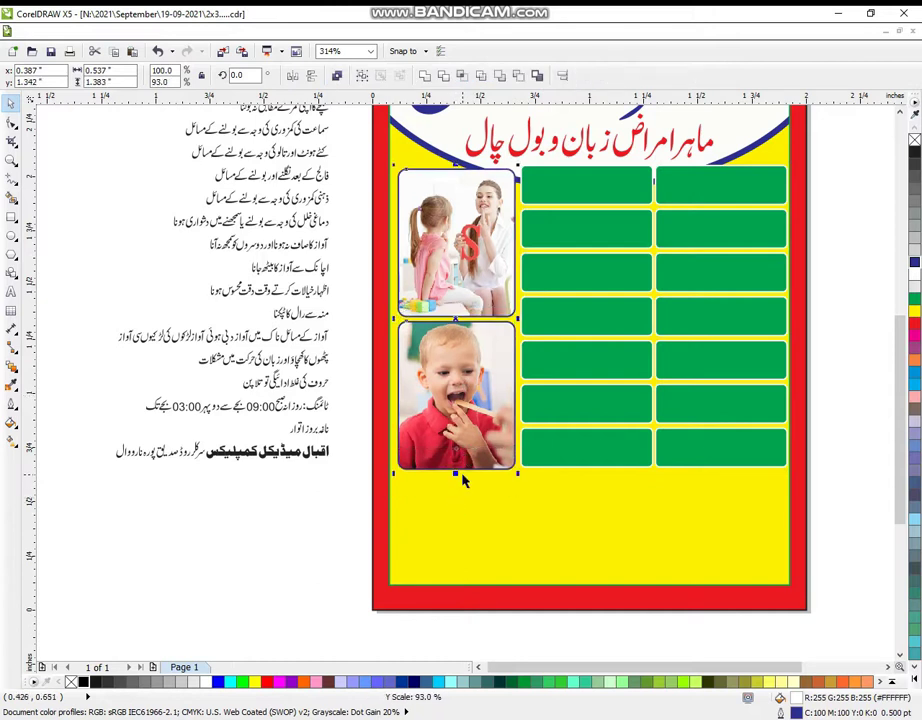
click(828, 410)
drag(838, 166, 490, 546)
click(912, 274)
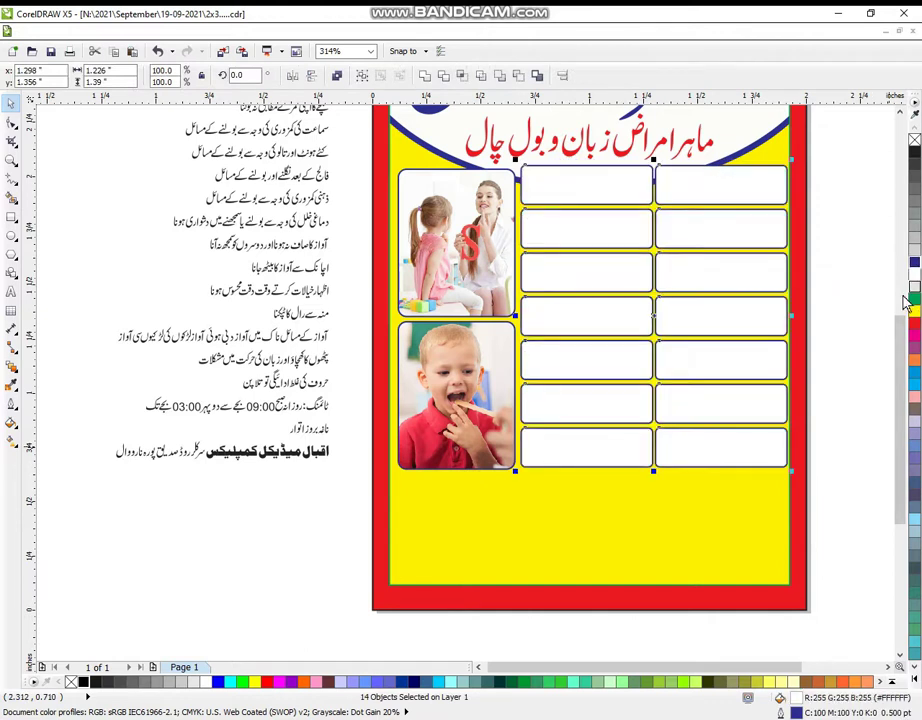
- Give the white grid boxes green outlines
right_click(914, 300)
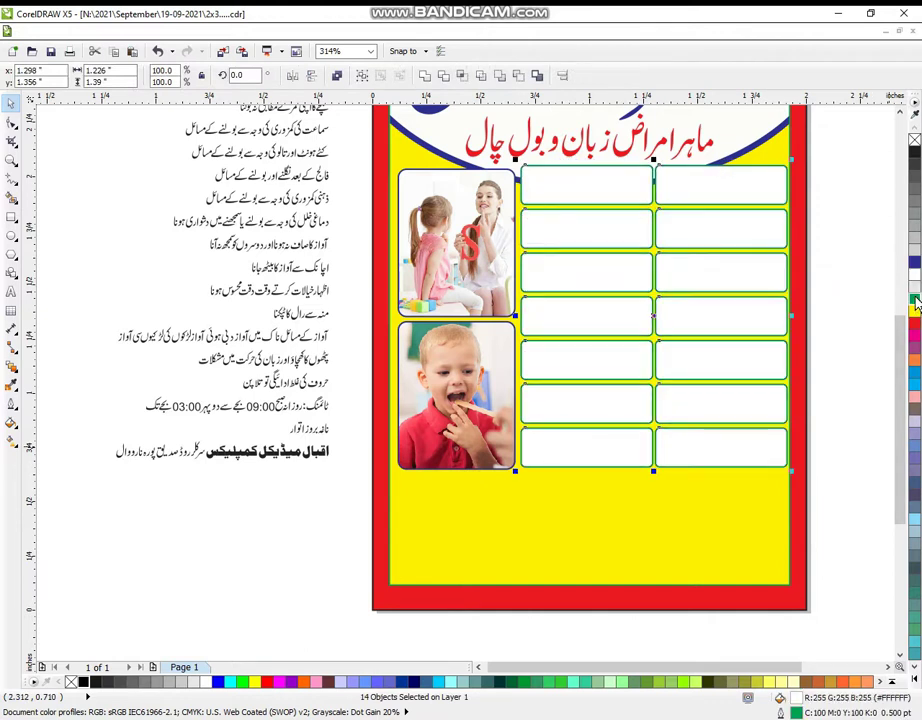
click(12, 160)
scroll(527, 311, down, 3)
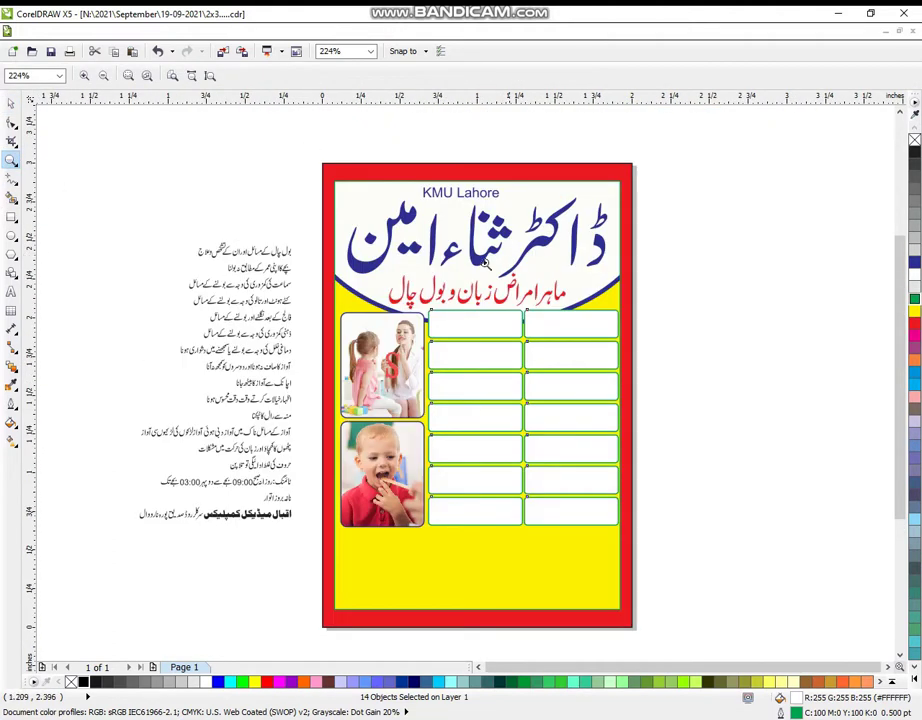
drag(153, 135, 691, 466)
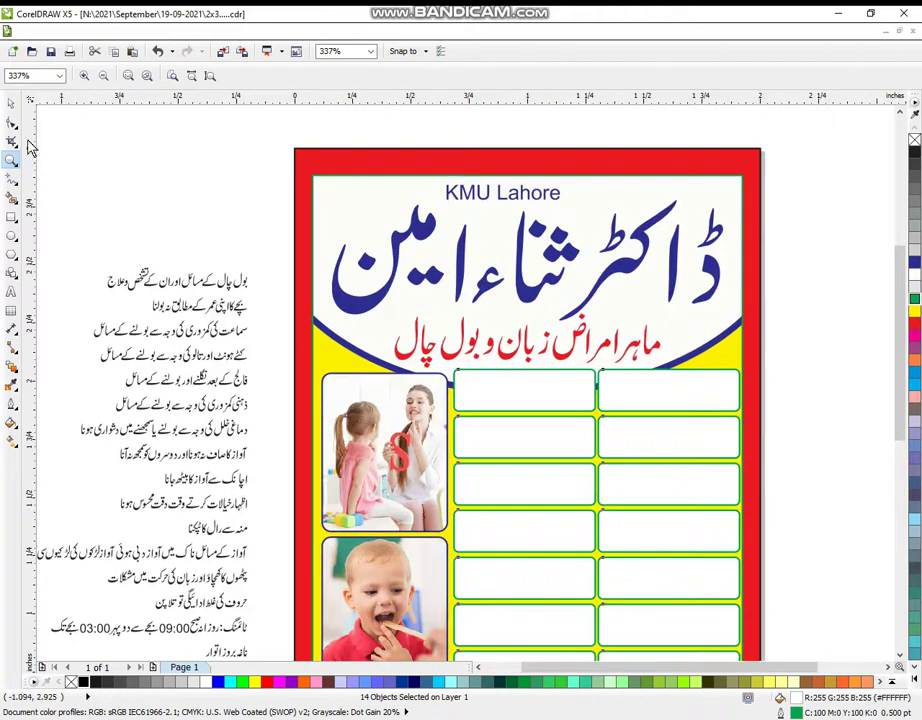
- Fill the ellipse inside the header PowerClip with dark blue
click(10, 103)
click(788, 343)
right_click(729, 331)
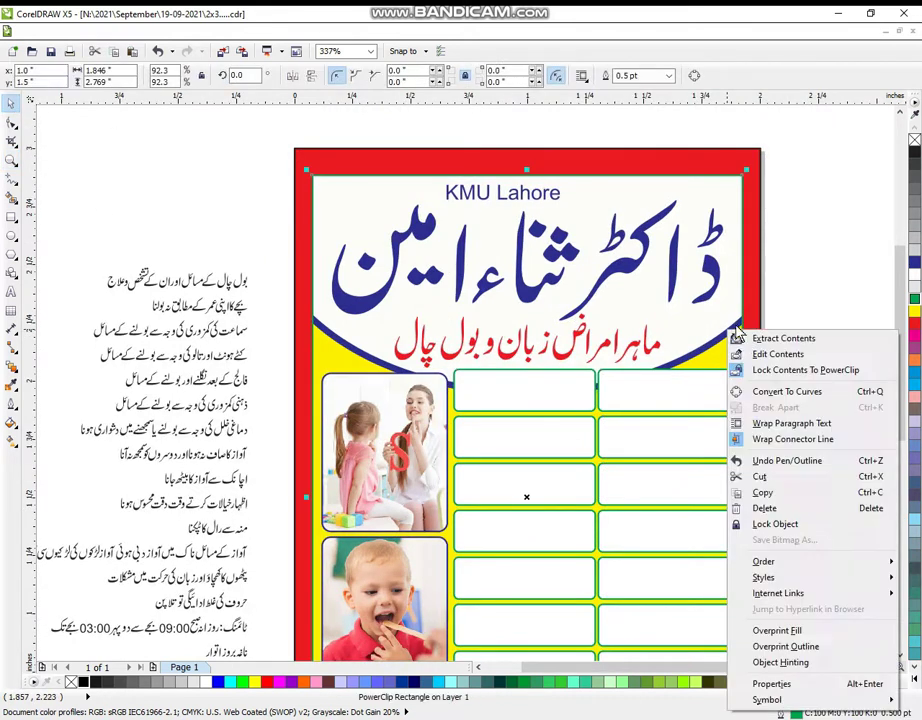
click(752, 354)
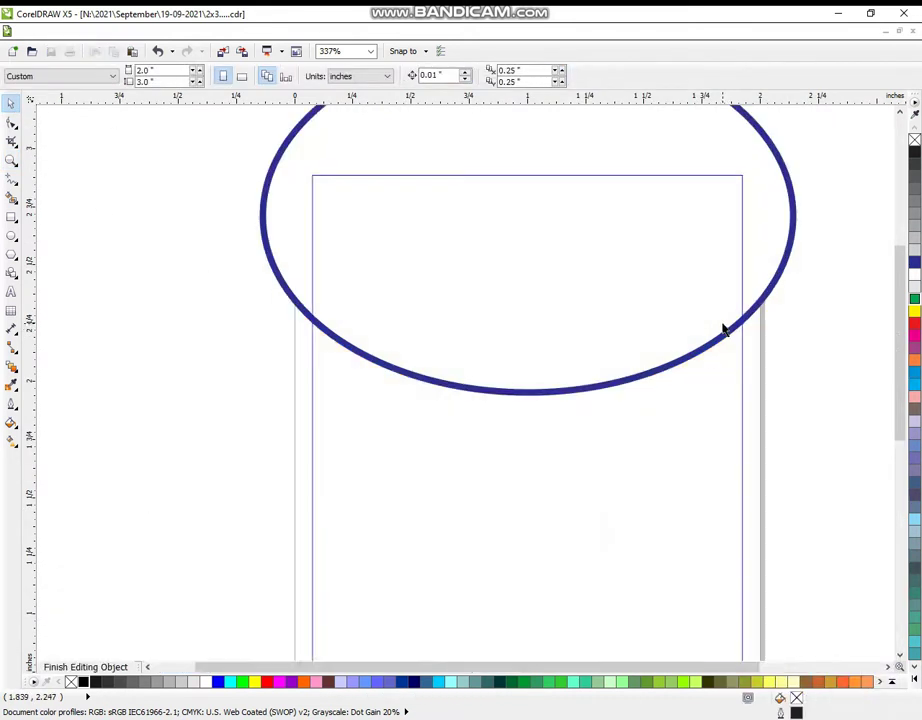
click(914, 263)
right_click(772, 253)
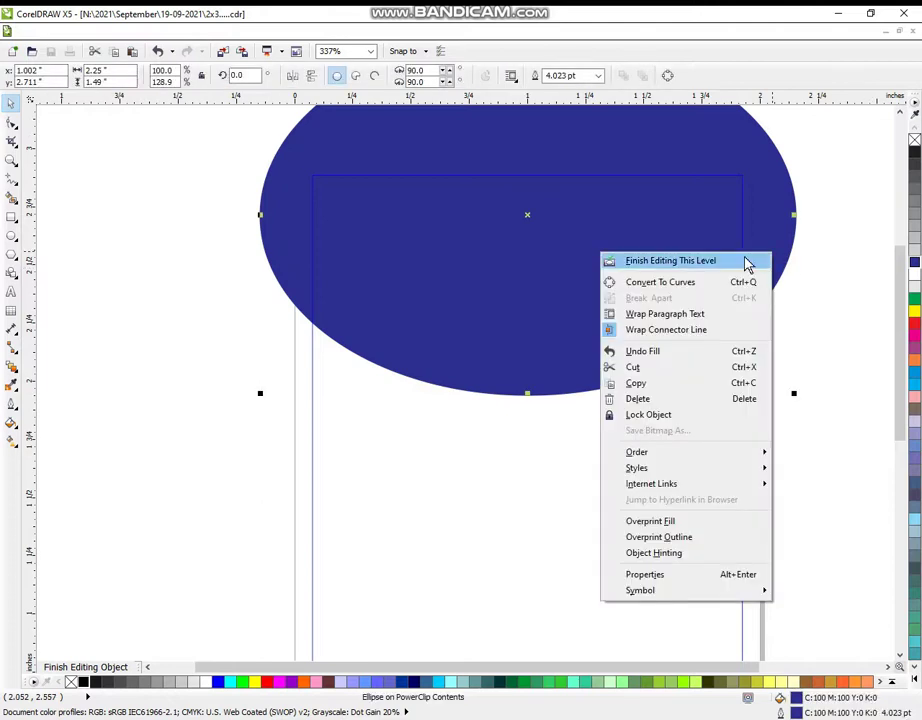
click(749, 261)
click(844, 270)
- Recolour the KMU Lahore title, doctor's name and specialty text yellow
drag(834, 153, 313, 378)
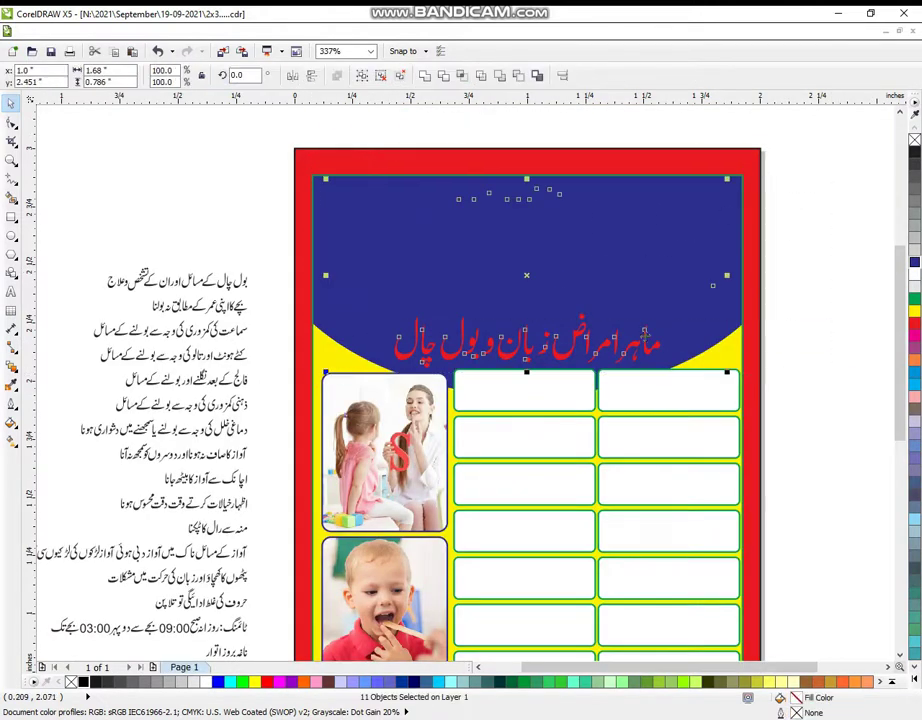
click(914, 311)
click(840, 291)
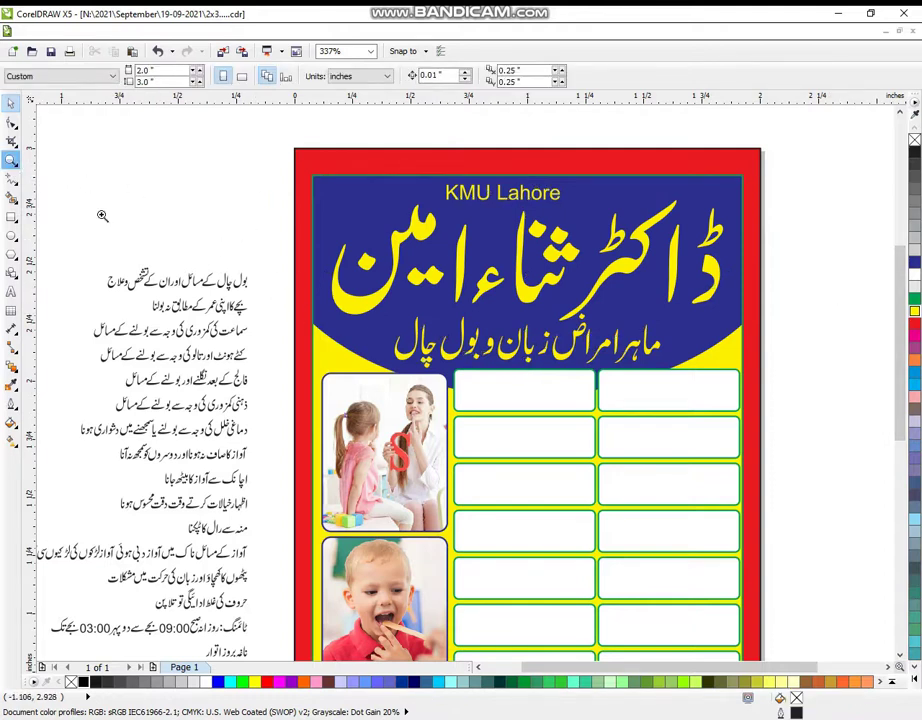
- Bring a copy of the green rounded box beside the Urdu text list
scroll(533, 376, down, 2)
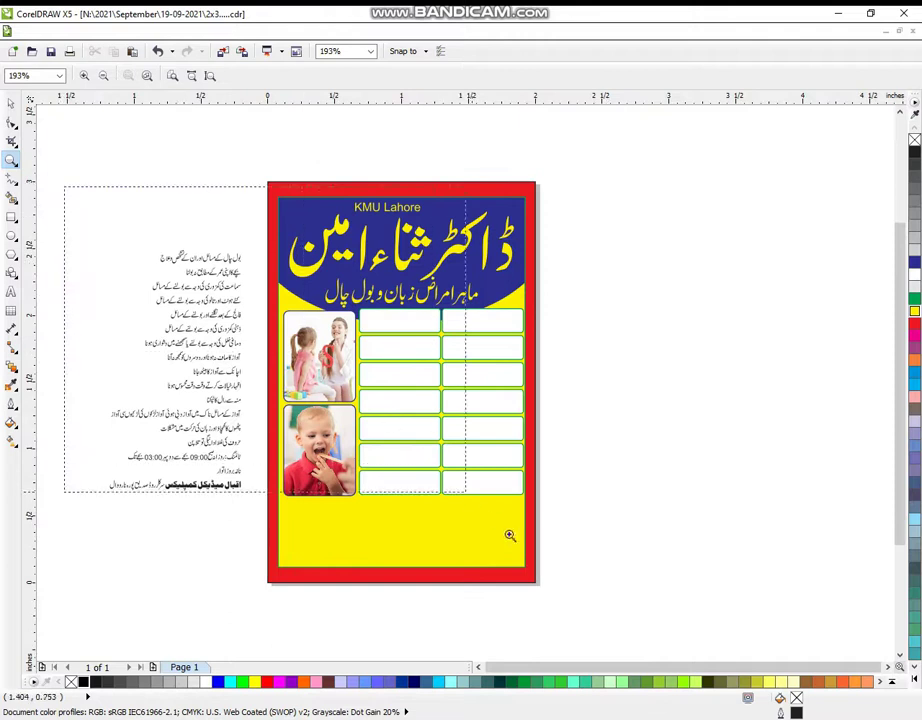
scroll(508, 560, up, 1)
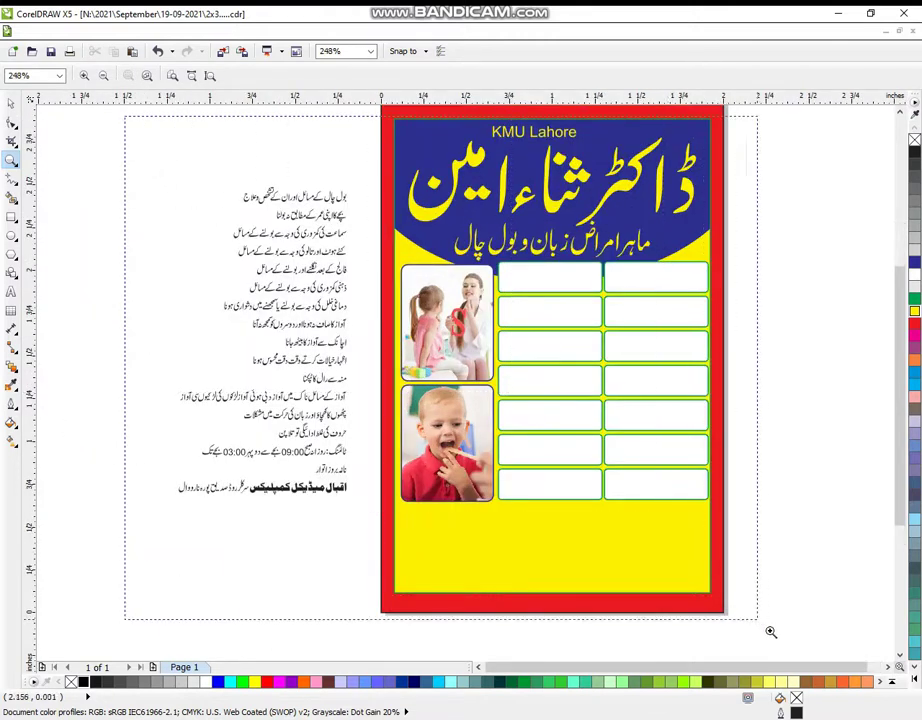
scroll(772, 634, up, 1)
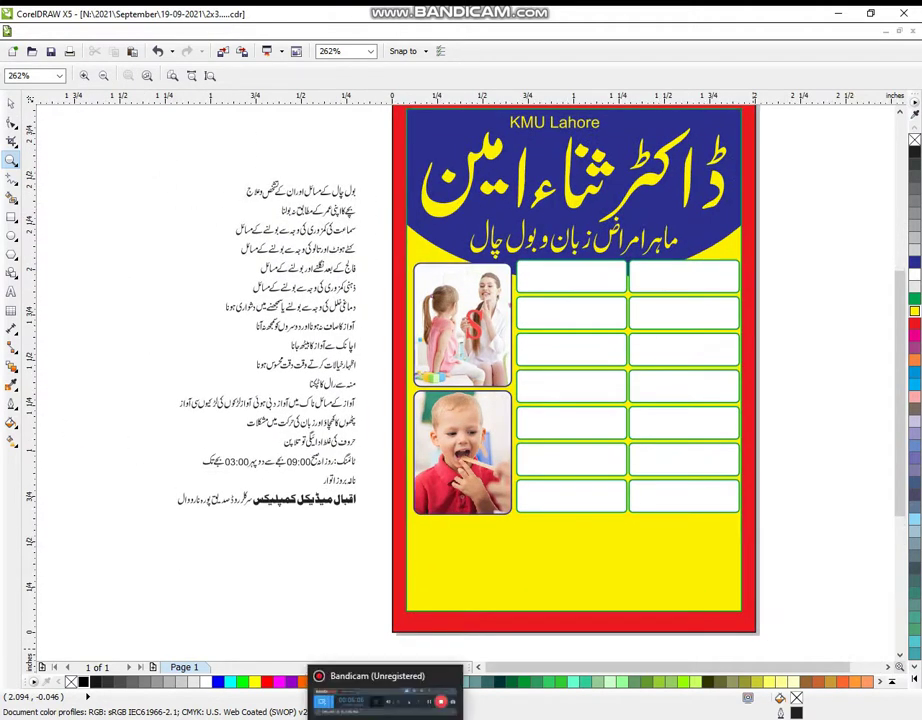
click(331, 588)
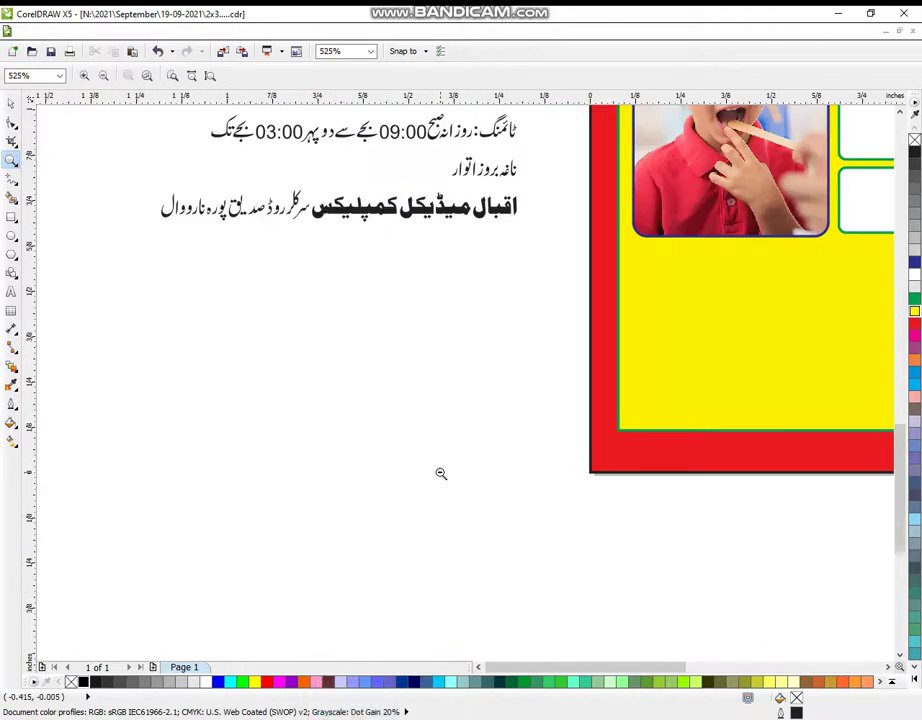
right_click(440, 473)
right_click(486, 362)
drag(461, 170, 720, 445)
drag(112, 135, 782, 613)
click(11, 103)
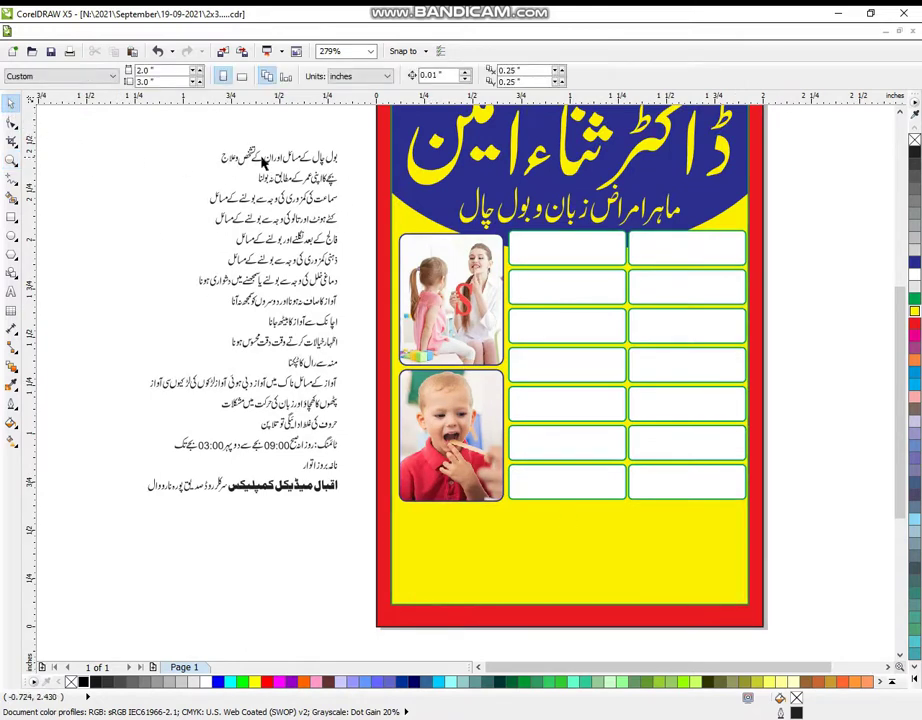
drag(693, 262, 370, 303)
- Move the first Urdu text line into the green box and colour it dark blue
click(11, 159)
key(space)
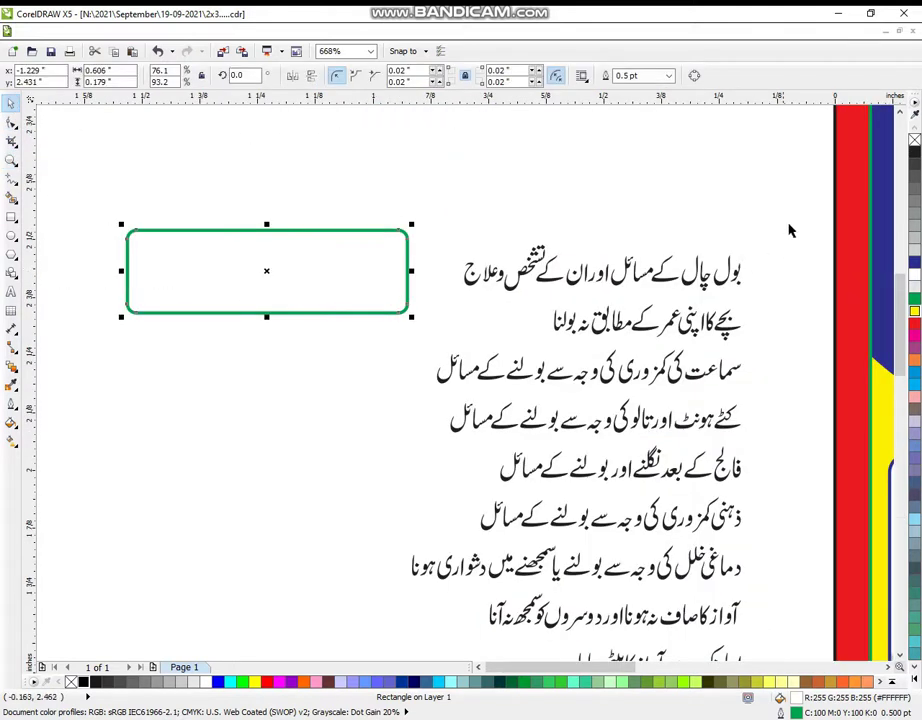
drag(790, 216, 445, 305)
drag(738, 272, 405, 277)
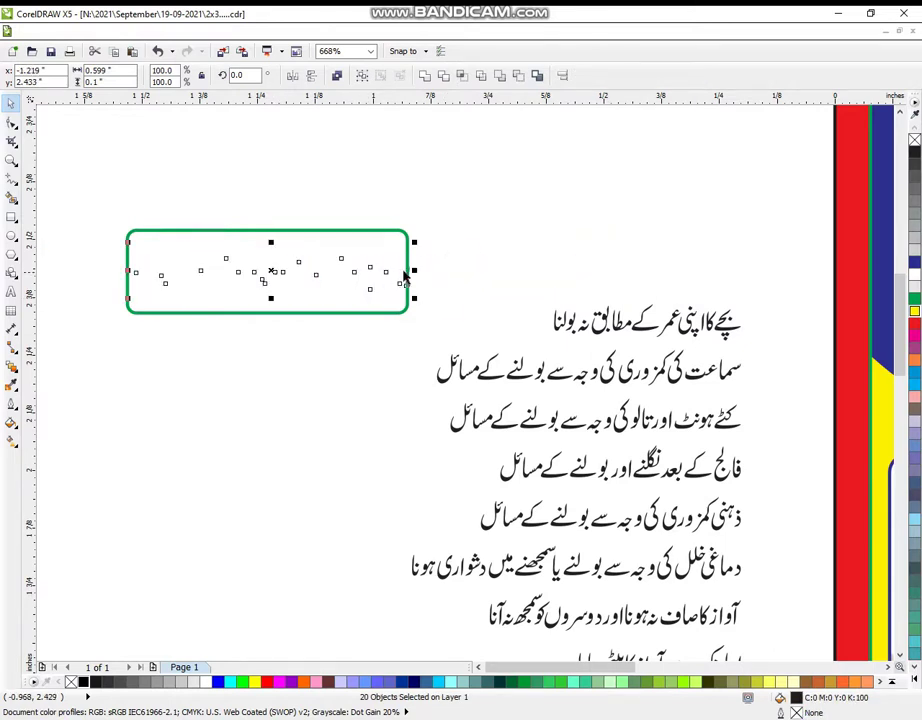
click(465, 217)
drag(344, 284, 128, 333)
click(912, 263)
click(428, 263)
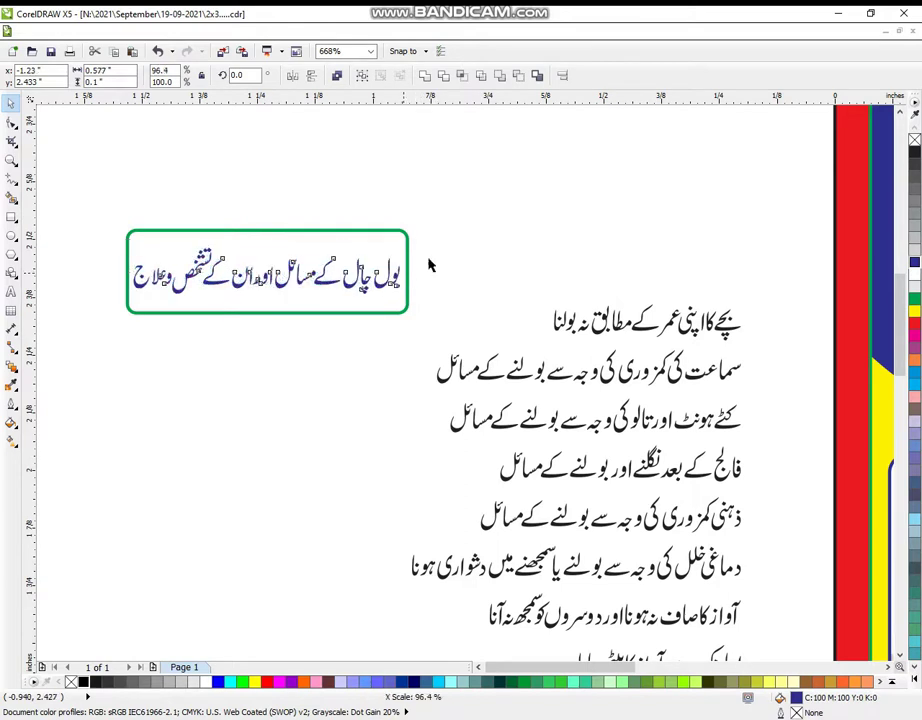
- Group the heading box with its text, move it top right, and leave an empty box copy beside it
drag(128, 222, 450, 328)
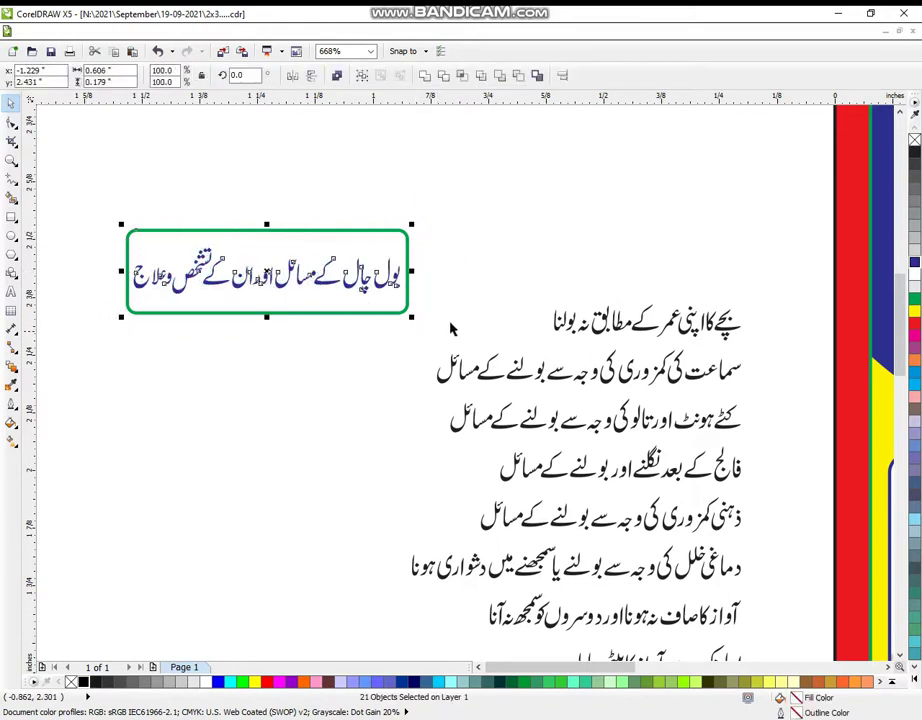
key(ctrl+g)
drag(275, 306, 676, 206)
click(679, 257)
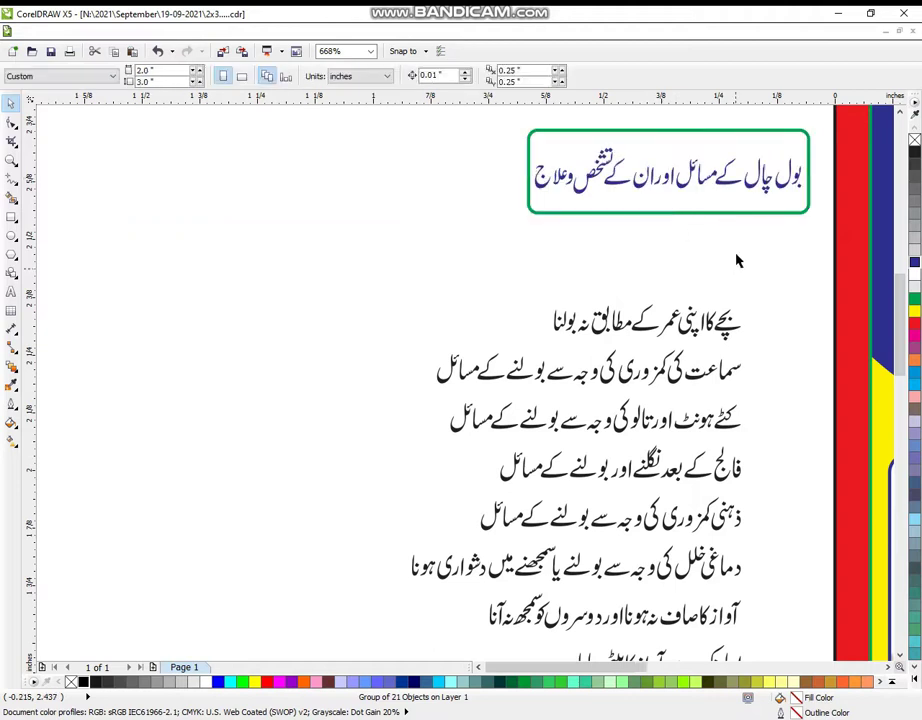
click(716, 197)
key(ctrl+u)
click(673, 200)
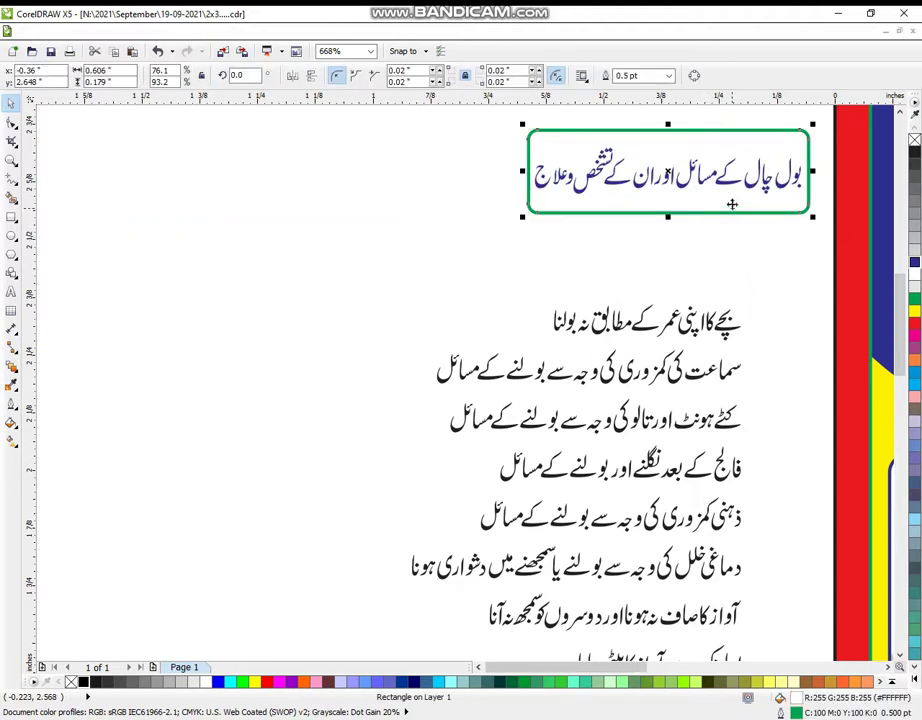
drag(673, 200, 392, 224)
drag(425, 213, 426, 214)
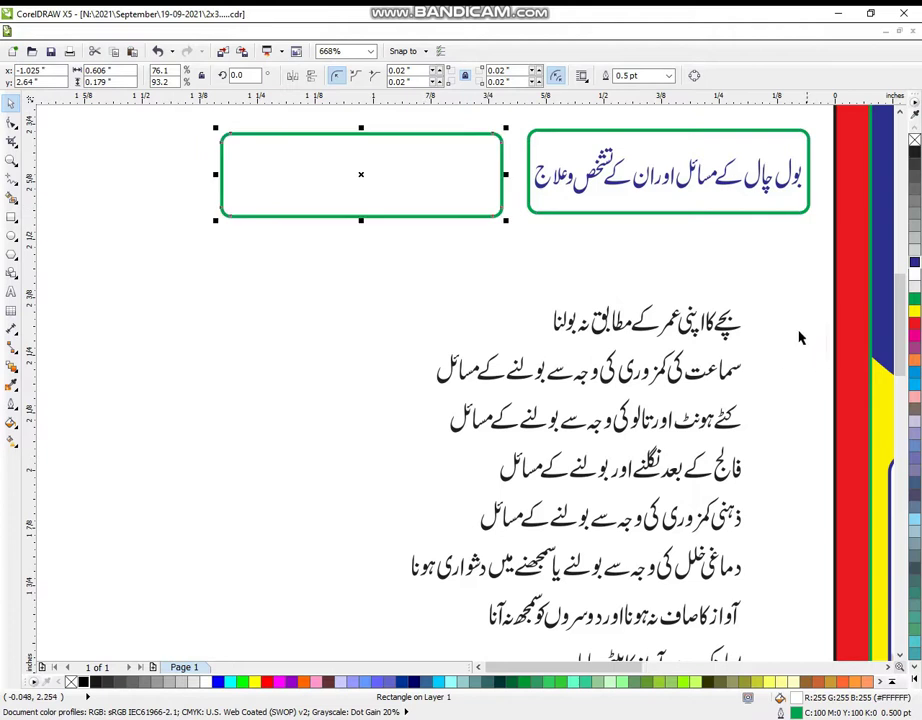
- Group the first Urdu list line into the empty box and stack it onto the heading box
drag(790, 285, 608, 322)
drag(503, 350, 283, 192)
key(ctrl+g)
drag(350, 193, 228, 202)
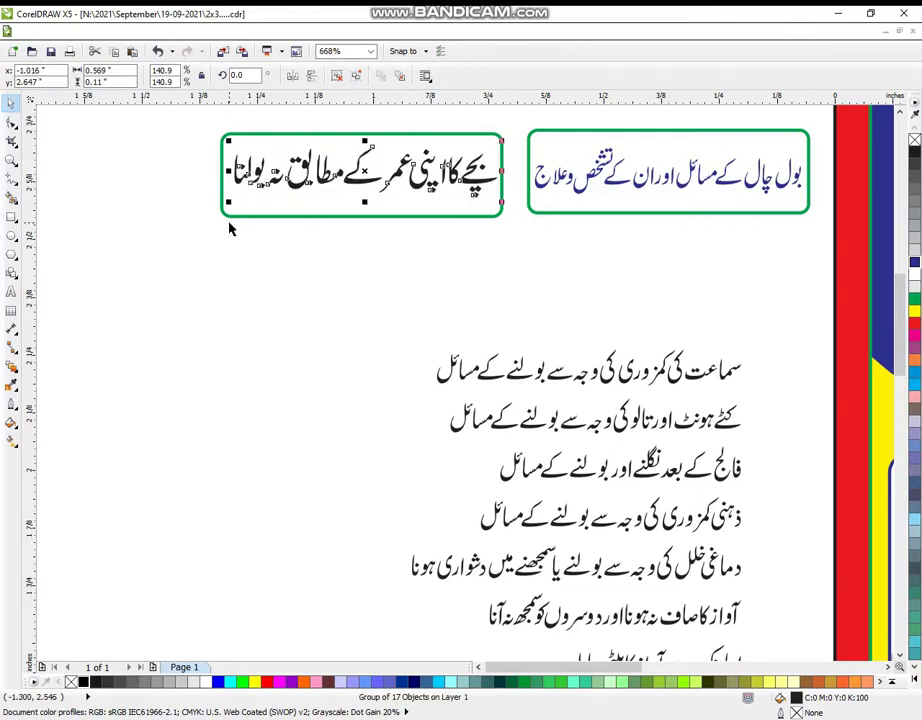
click(436, 230)
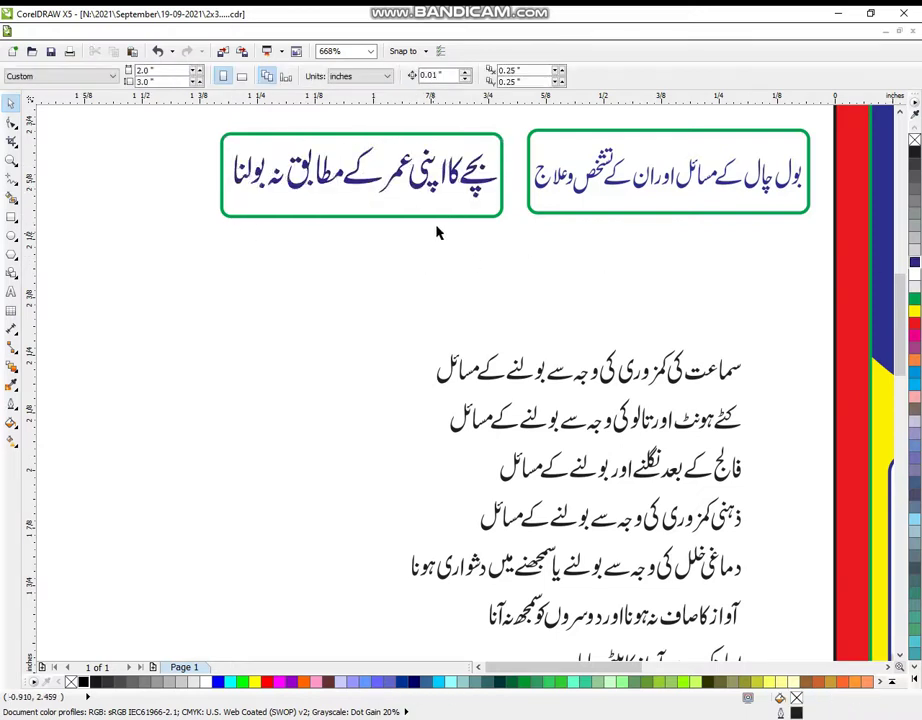
drag(436, 212, 377, 309)
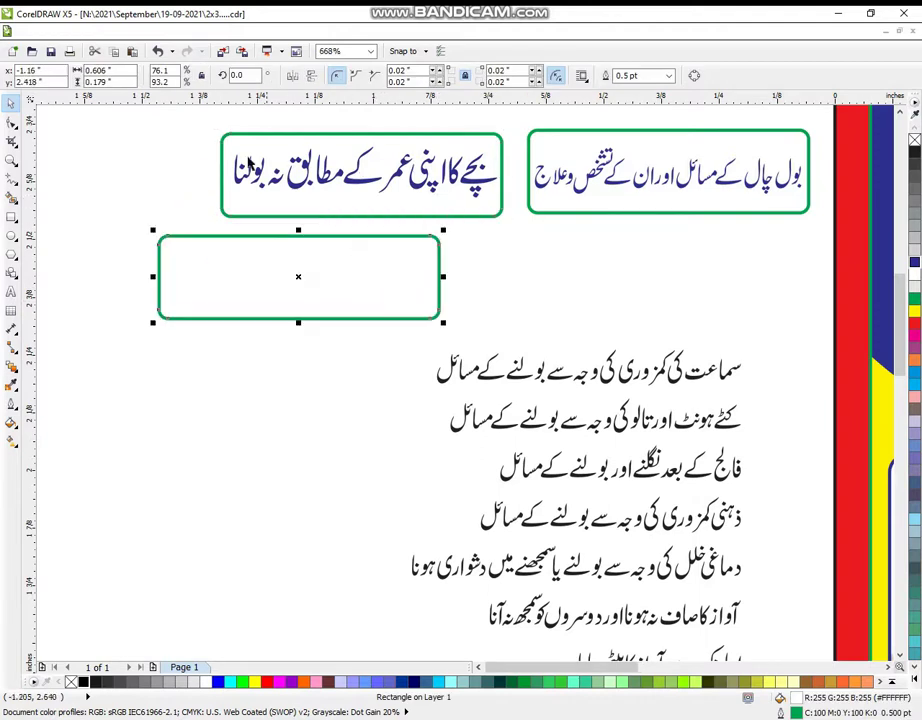
drag(505, 205, 514, 230)
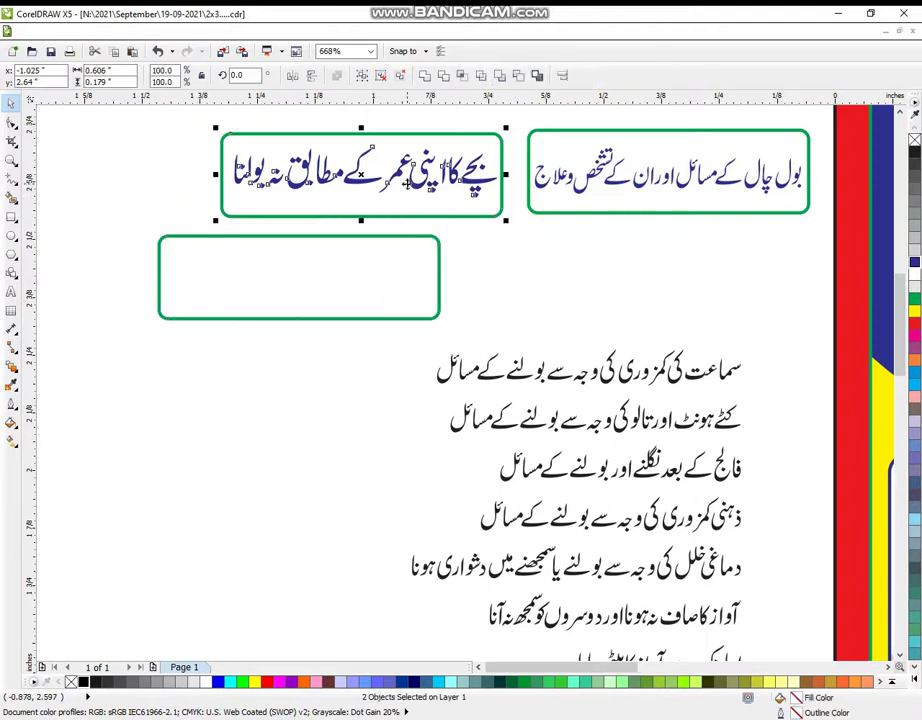
drag(440, 170, 688, 170)
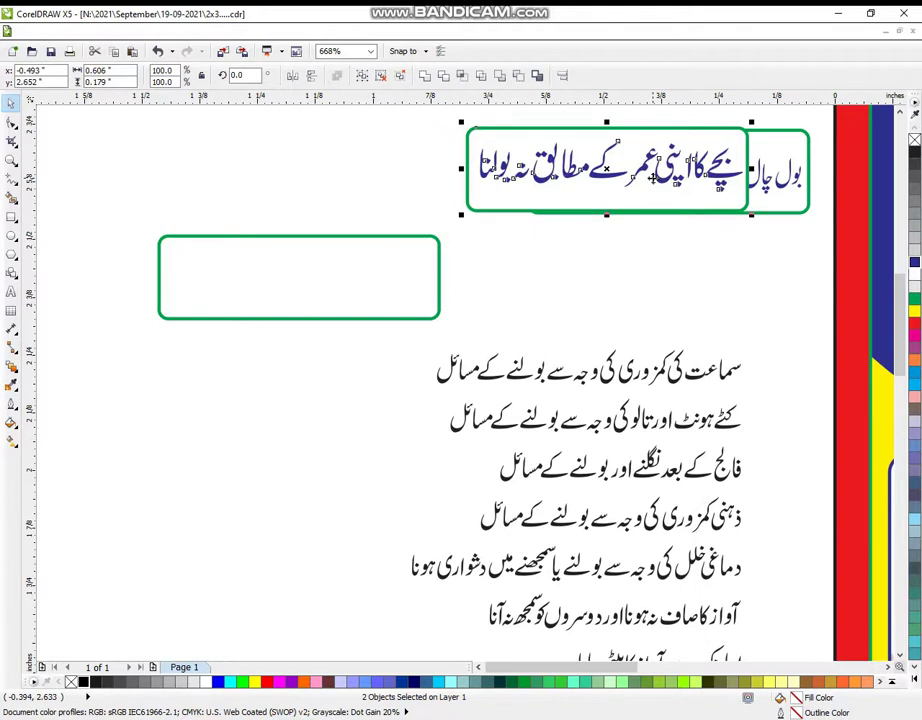
key(ctrl+g)
click(726, 346)
- Fit the second Urdu line into a green box, narrowing it, and stack the group on top
drag(784, 336, 424, 398)
drag(592, 372, 288, 283)
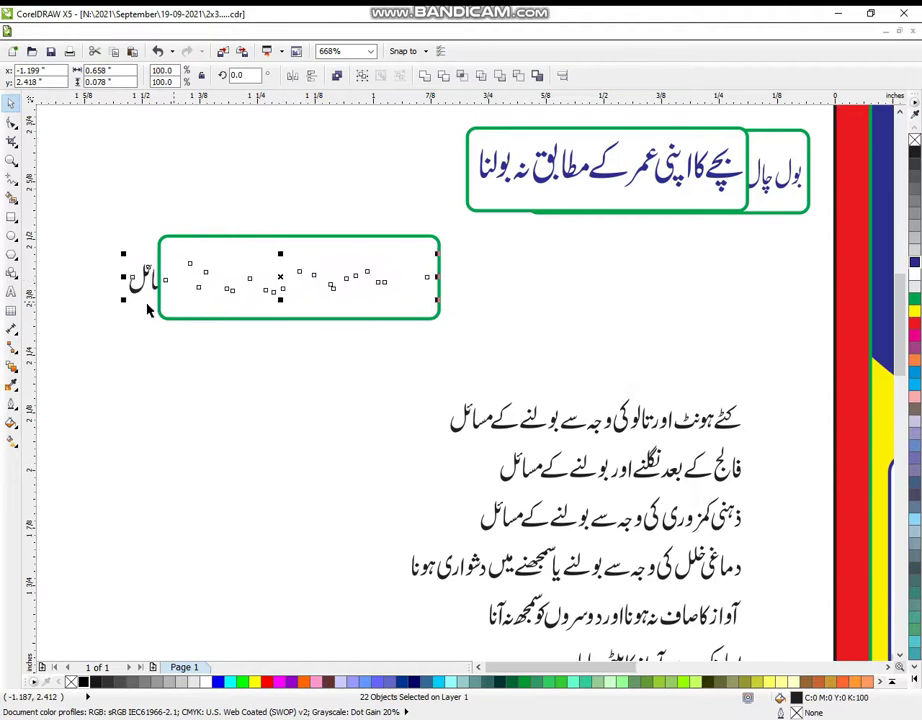
drag(123, 277, 160, 277)
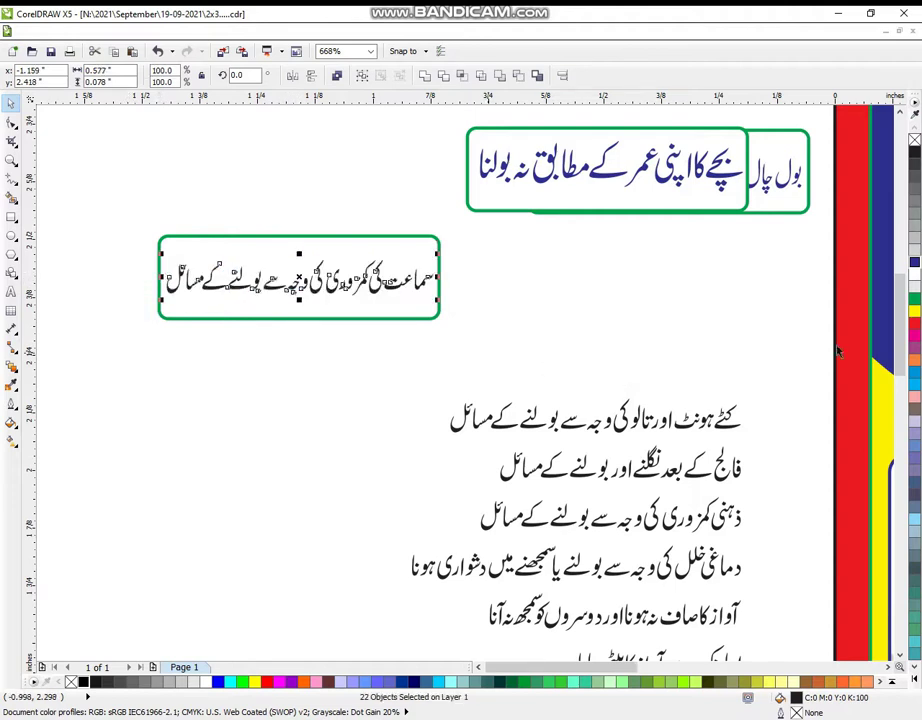
click(735, 293)
drag(171, 212, 412, 350)
drag(428, 268, 706, 157)
key(ctrl+g)
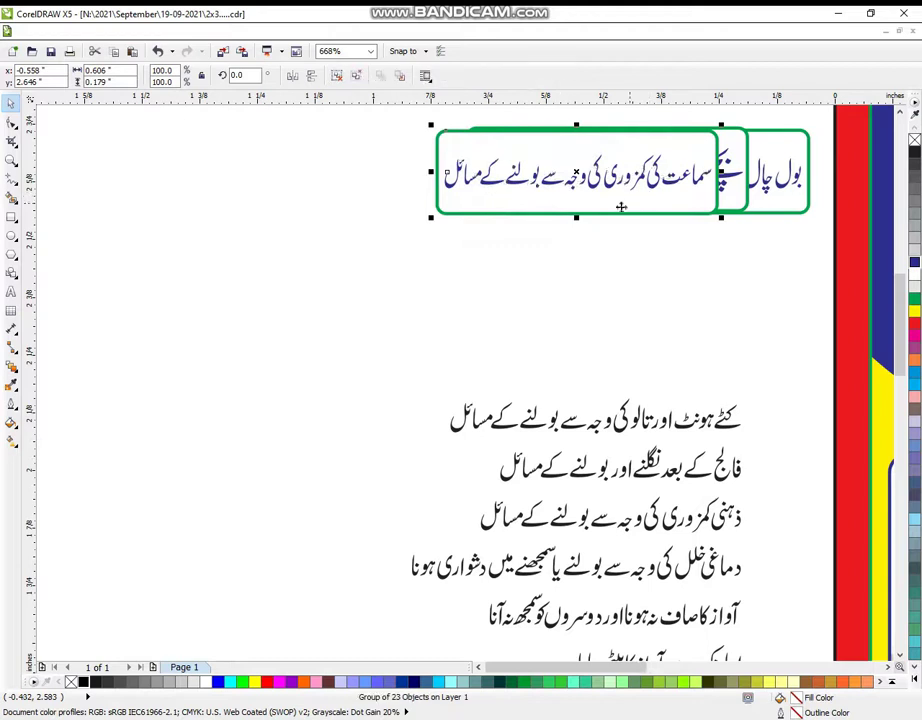
- Copy a filled box below the stack, ungroup it and delete its old text
key(Escape)
drag(579, 155, 411, 257)
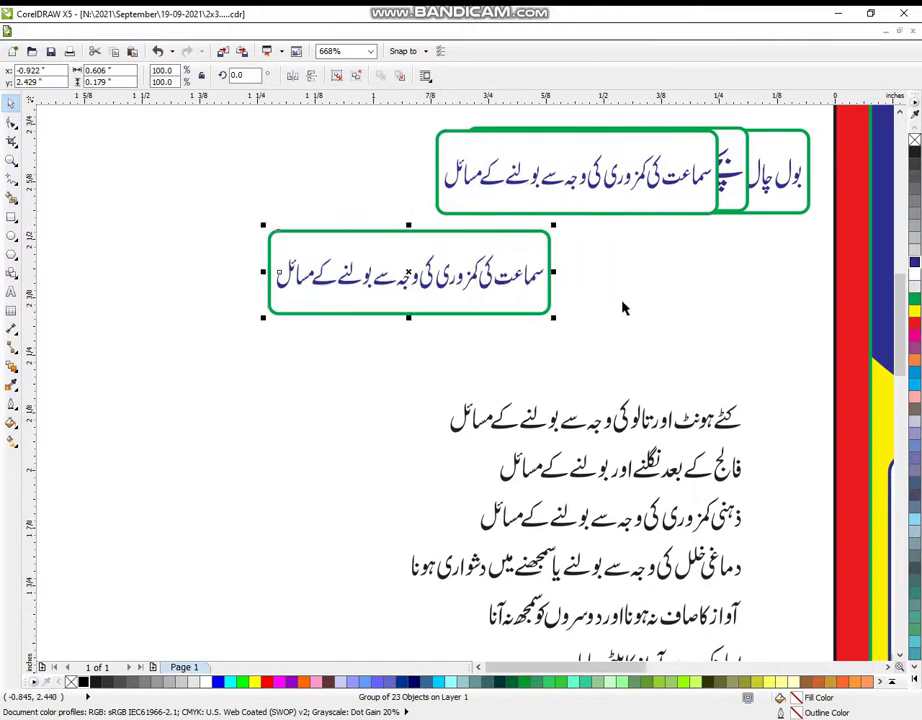
click(566, 305)
click(545, 292)
key(ctrl+u)
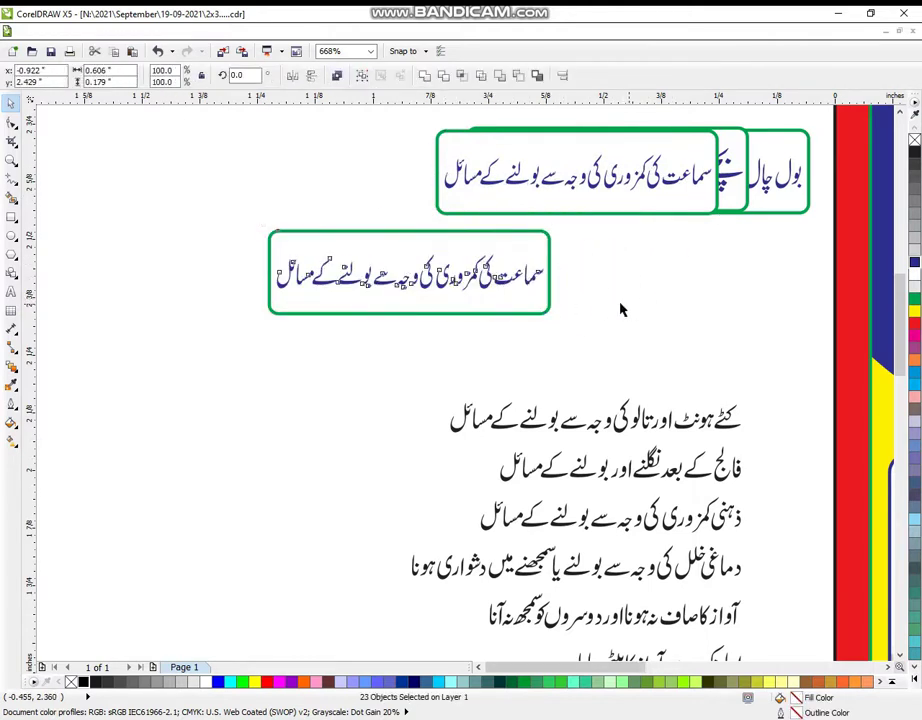
click(619, 309)
click(531, 282)
click(616, 237)
drag(616, 237, 271, 338)
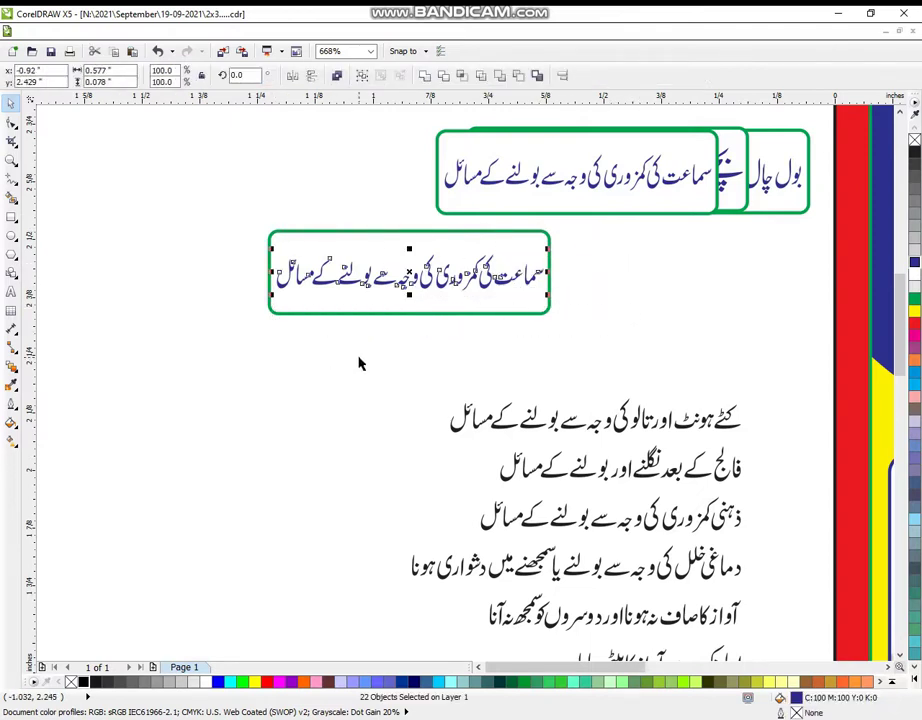
key(Delete)
- Place the third Urdu line into the empty box and move it onto the top stack
drag(760, 395, 385, 460)
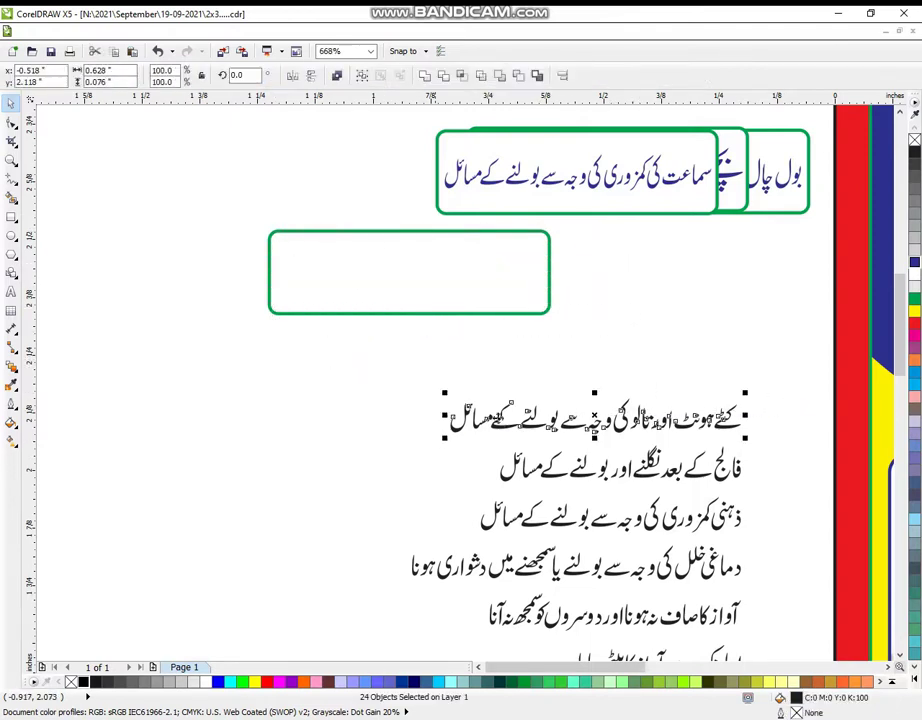
drag(595, 419, 401, 273)
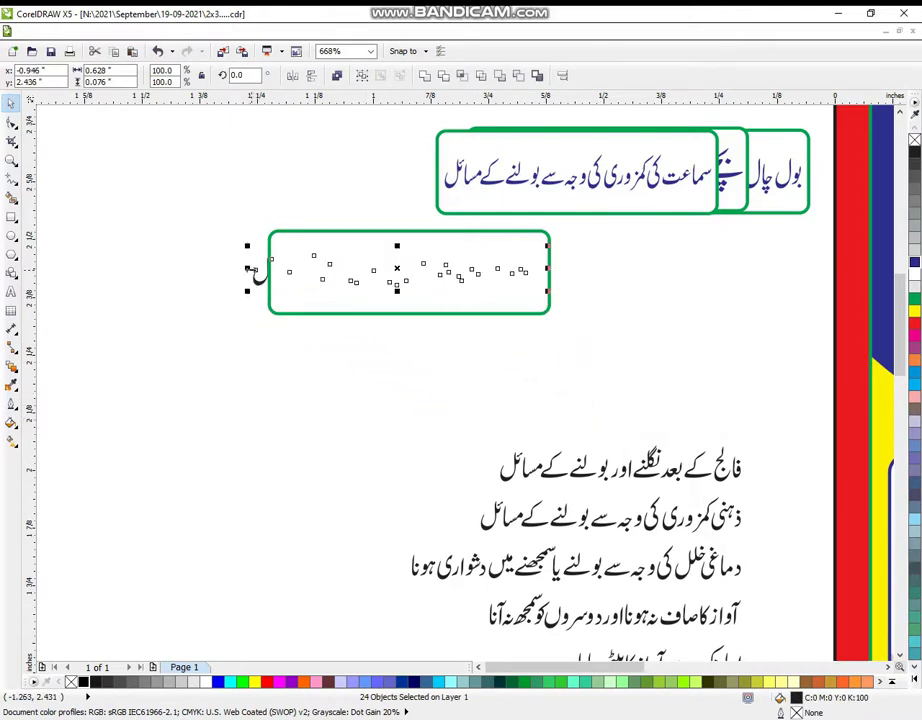
key(Delete)
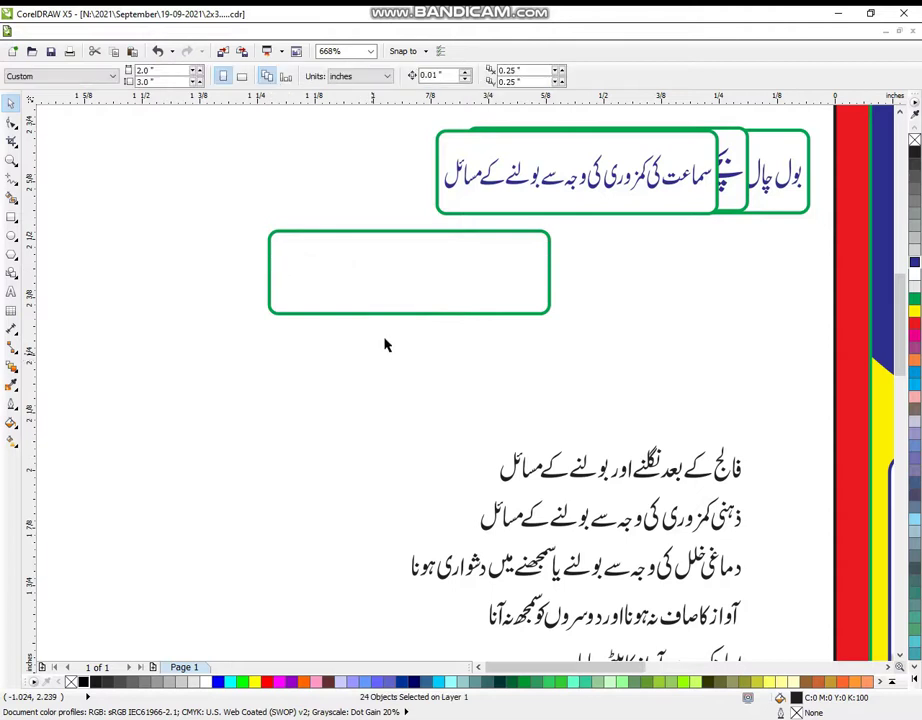
drag(241, 222, 545, 356)
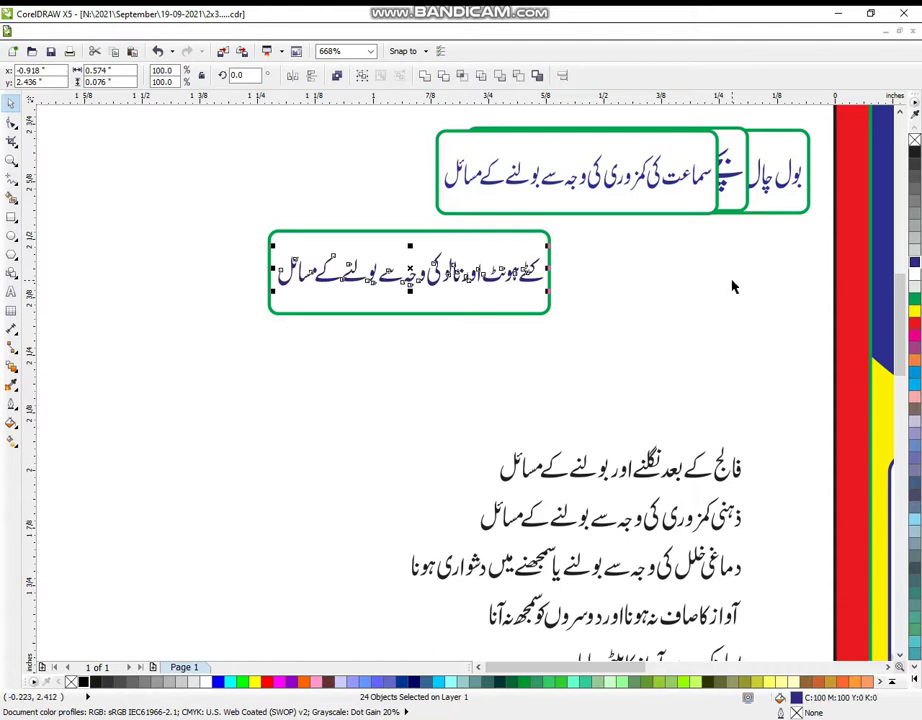
click(675, 342)
drag(510, 307, 412, 440)
drag(245, 210, 578, 336)
drag(474, 291, 616, 193)
- Enlarge the swallowing-and-speech-after-stroke line inside a box, group it, and add it to the stack
click(677, 335)
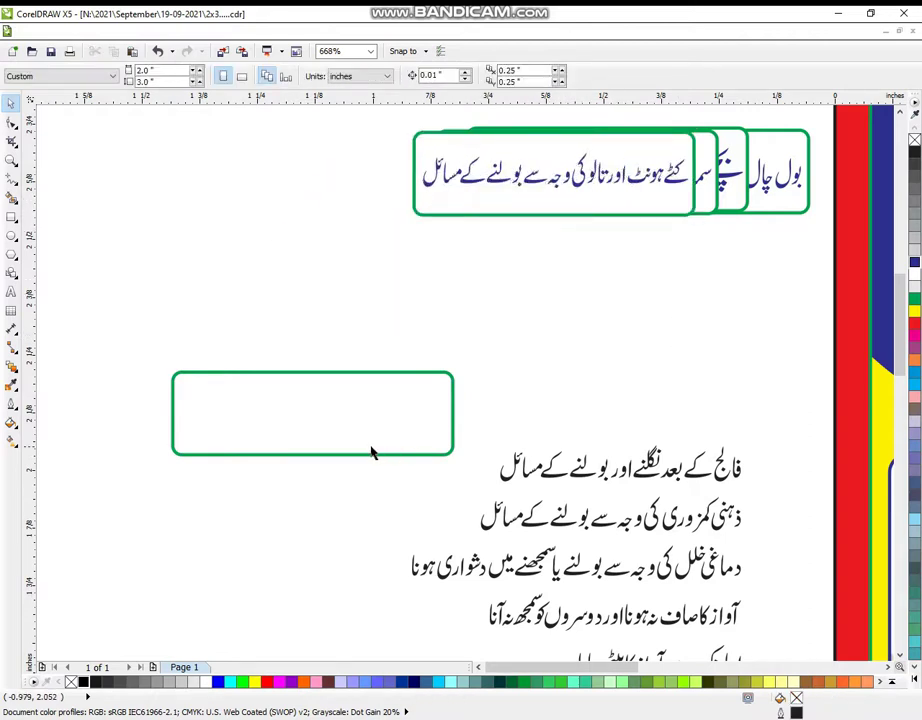
click(385, 418)
drag(385, 418, 608, 292)
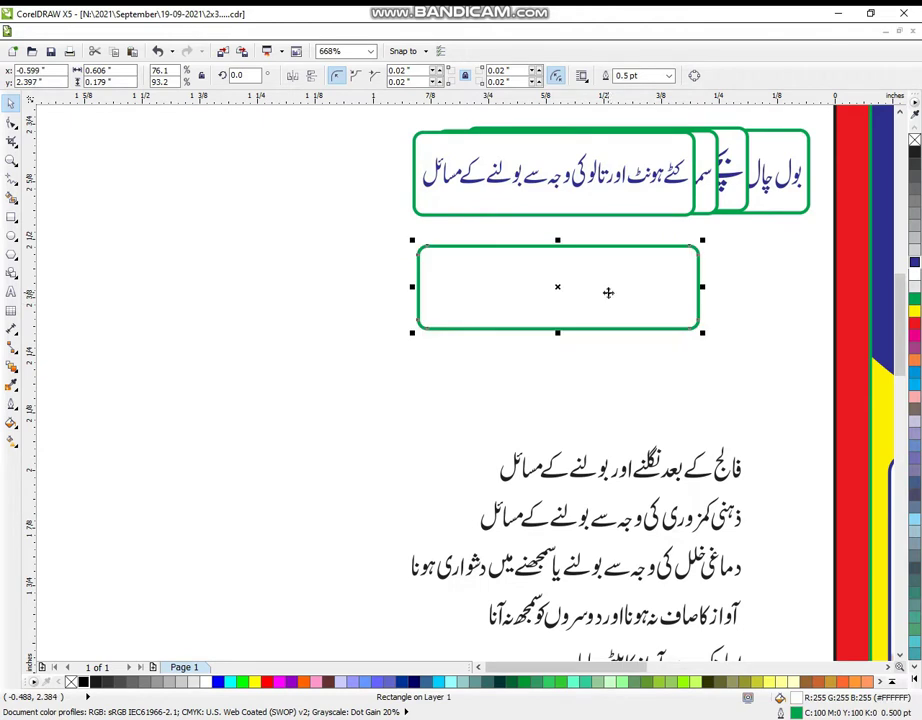
drag(560, 481, 480, 494)
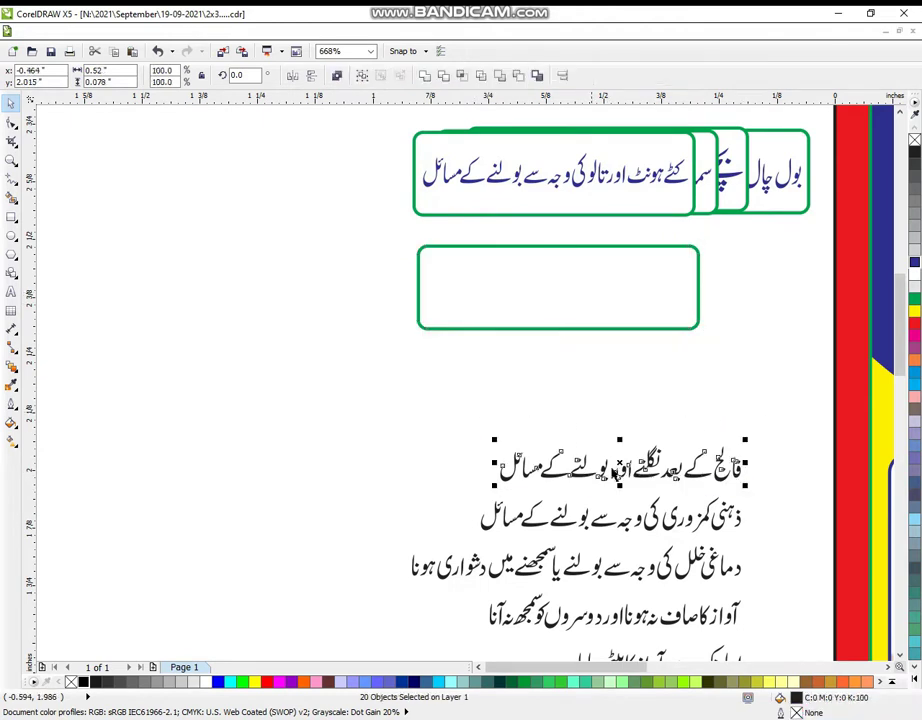
drag(619, 427, 567, 241)
drag(446, 306, 422, 328)
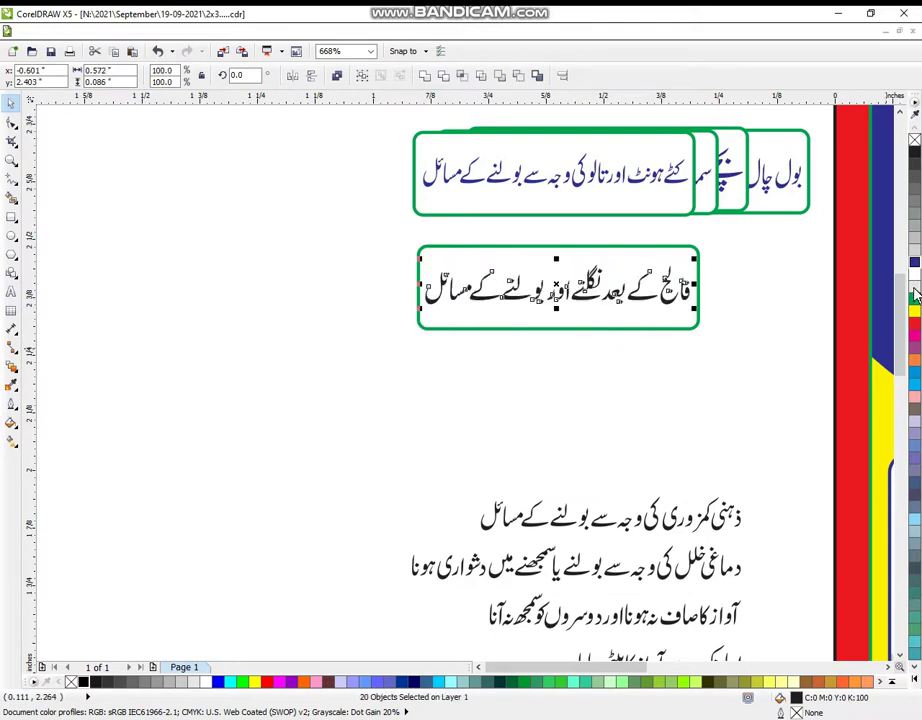
click(738, 333)
drag(619, 332, 330, 445)
drag(397, 220, 722, 368)
key(ctrl+g)
drag(640, 300, 608, 184)
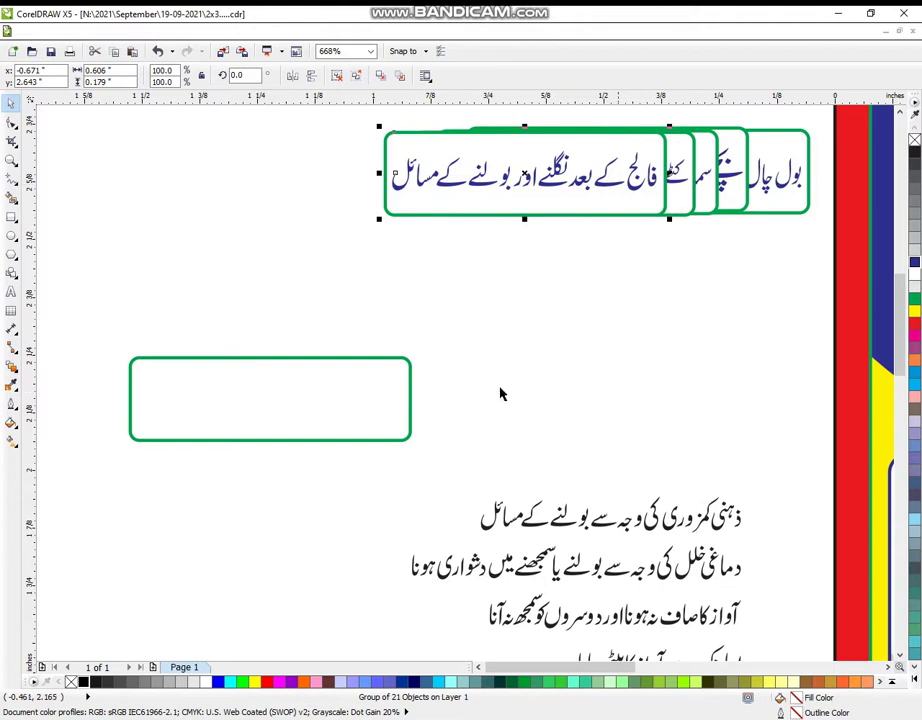
- Move the empty green box near the list and fit the next Urdu line inside it
click(322, 401)
drag(312, 401, 607, 356)
drag(748, 456, 466, 546)
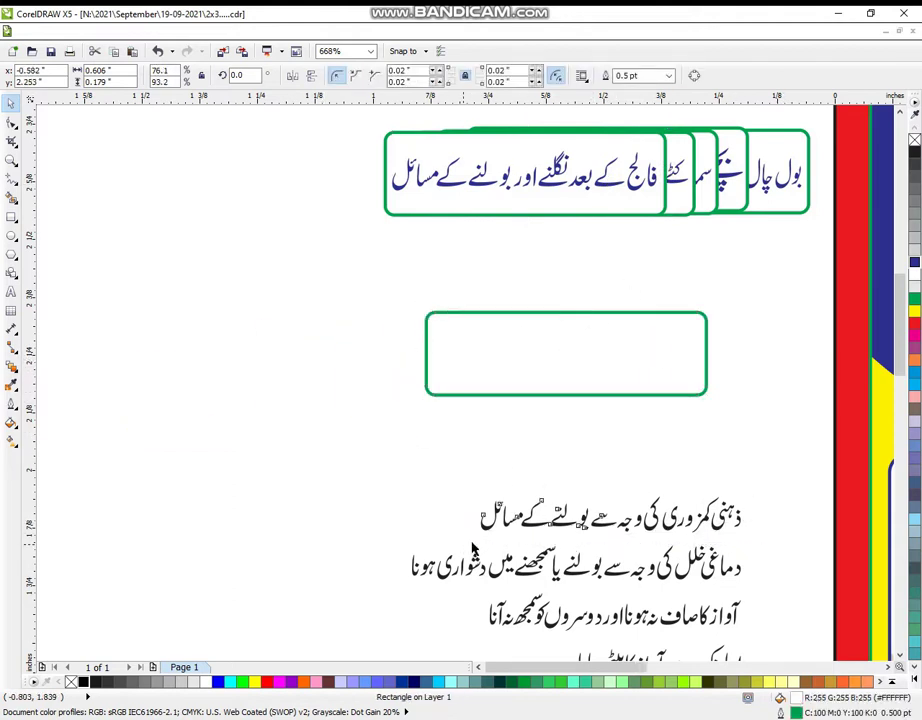
drag(609, 517, 565, 357)
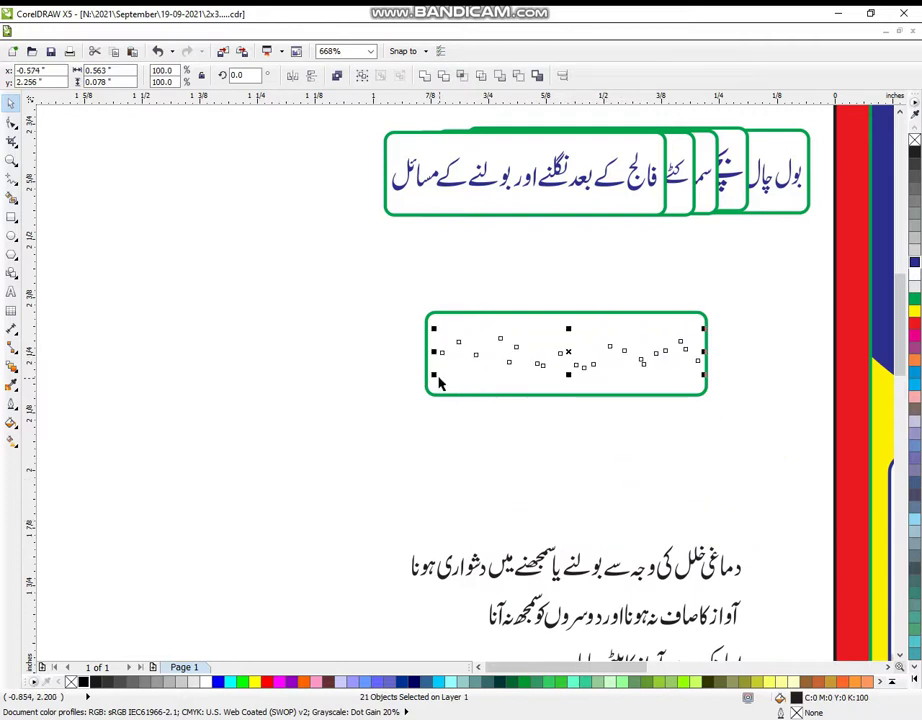
drag(433, 376, 427, 379)
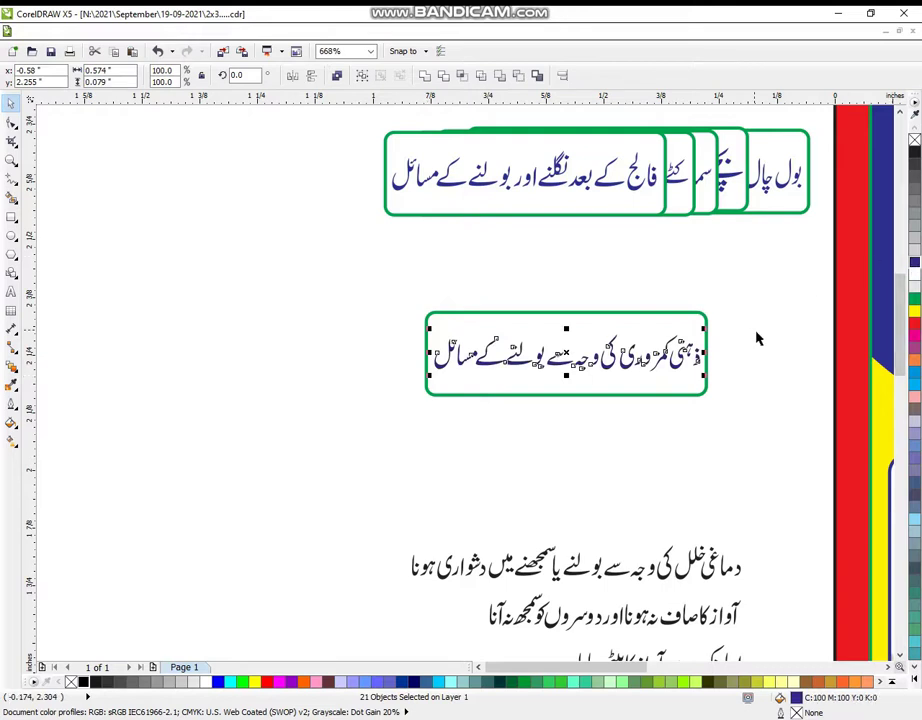
key(F6)
- Leave a spare copy of the green box and stack the boxed line onto the top pile
drag(93, 422, 376, 502)
right_click(360, 494)
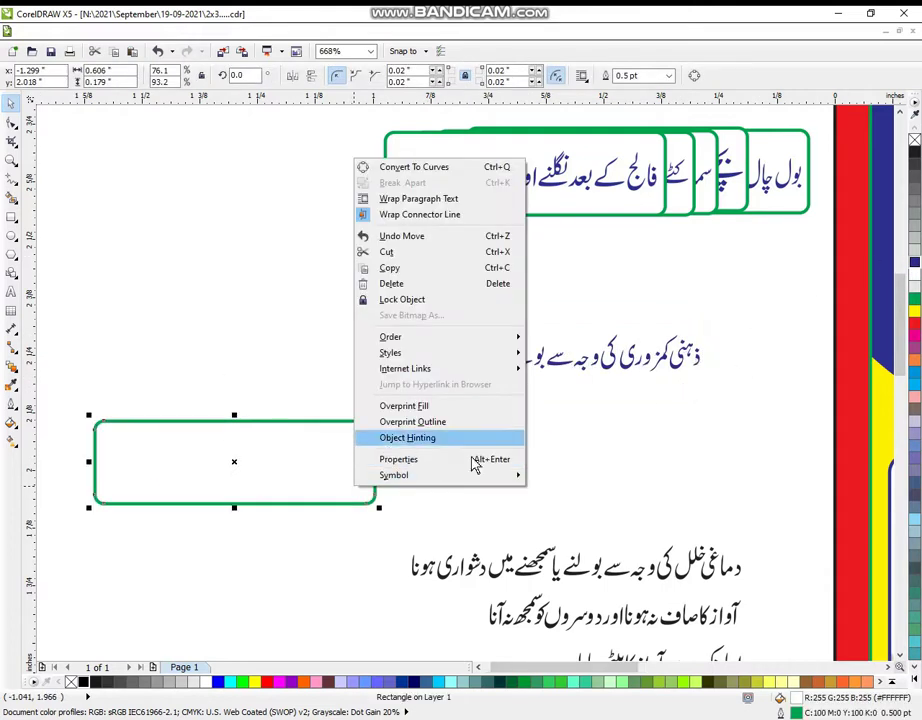
click(571, 426)
key(ctrl+z)
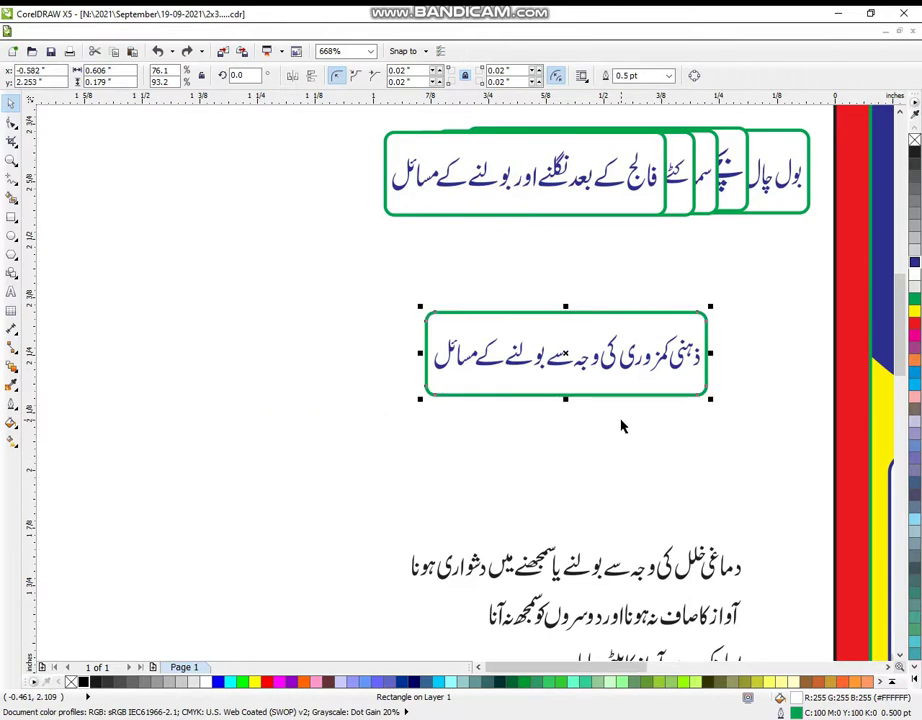
key(Escape)
drag(587, 395, 295, 471)
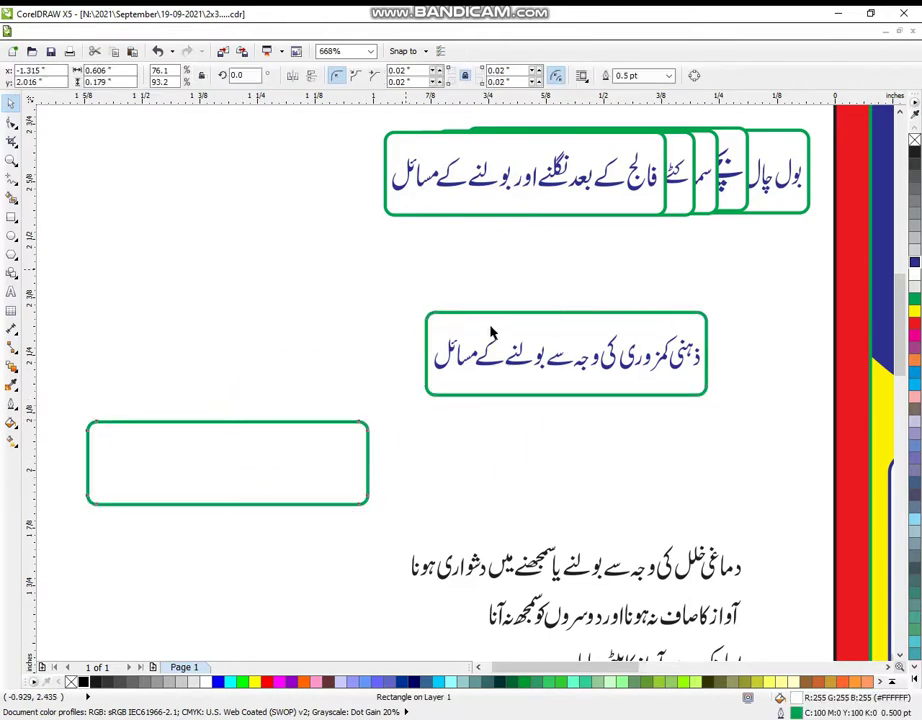
drag(405, 267, 768, 457)
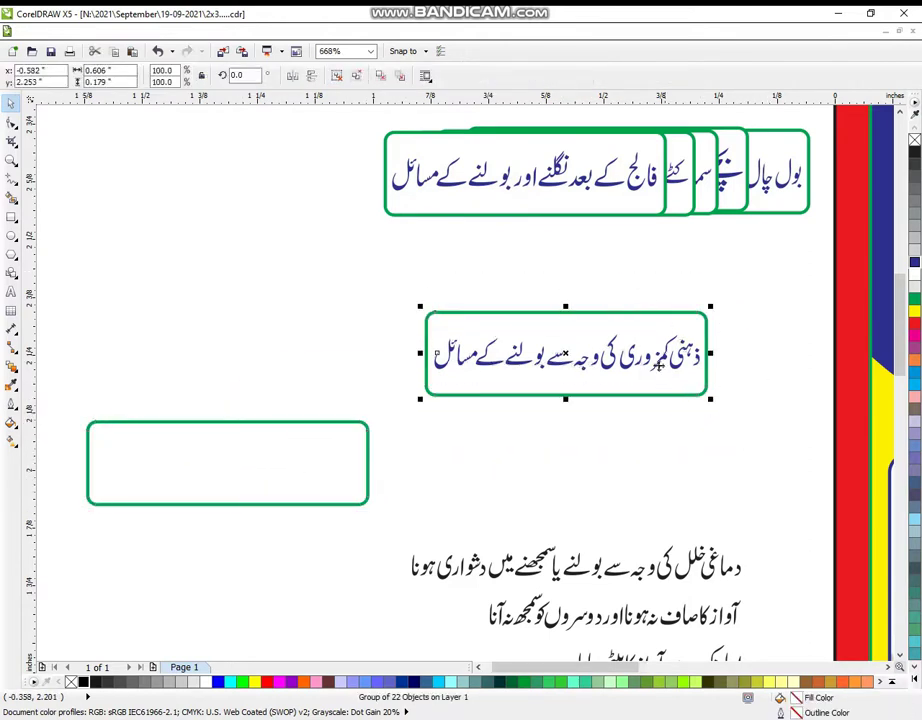
drag(565, 354, 495, 172)
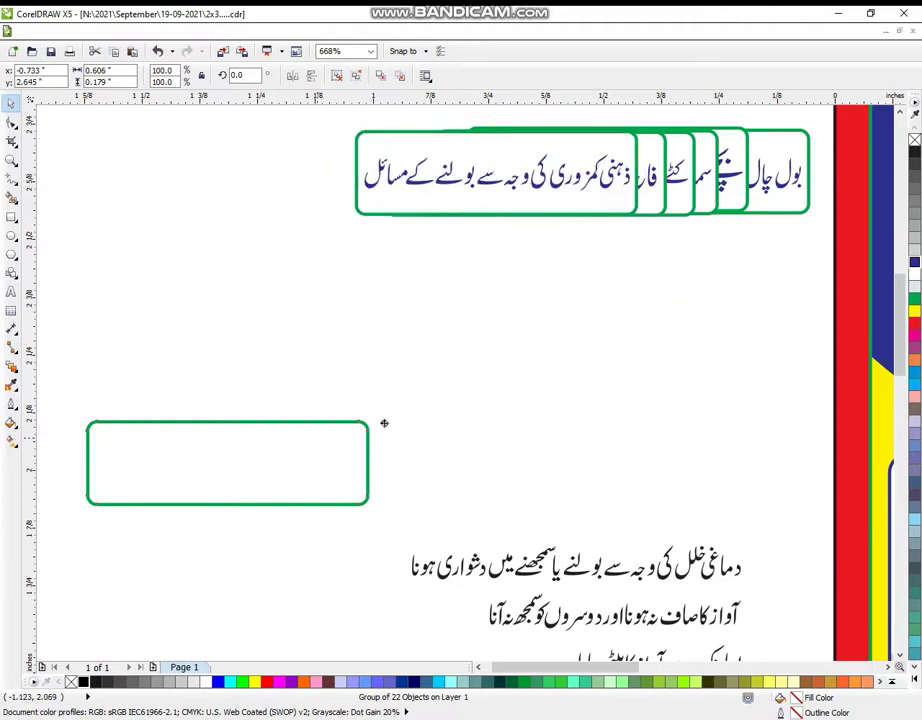
- Group the next Urdu line, fit it in a green box, stack it on the pile, and group
drag(321, 437, 695, 337)
drag(787, 516, 395, 590)
key(ctrl+g)
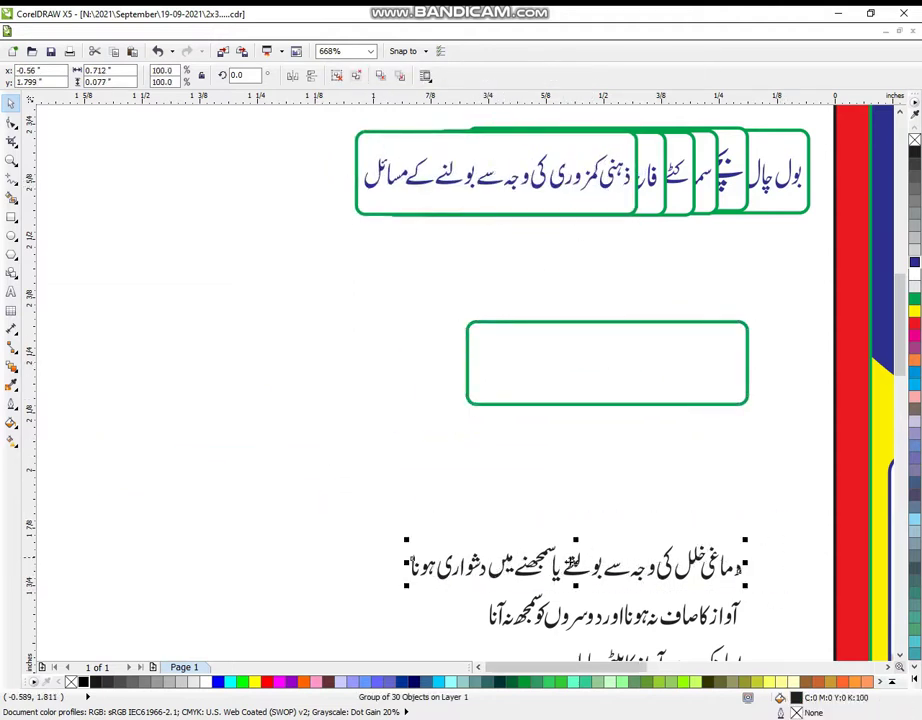
drag(480, 562, 483, 357)
drag(409, 361, 468, 375)
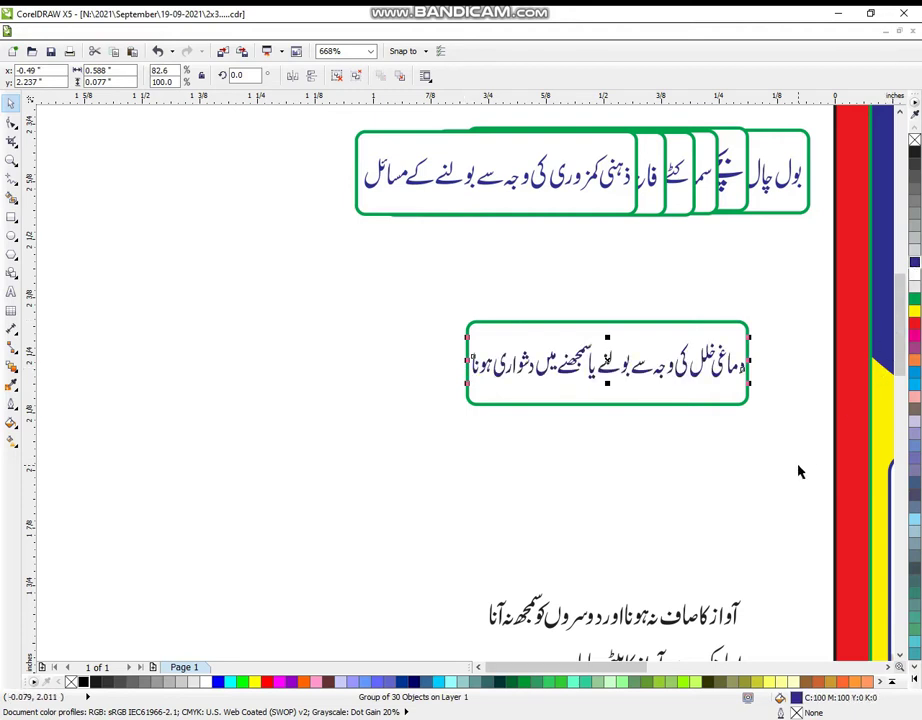
click(718, 426)
drag(690, 404, 436, 519)
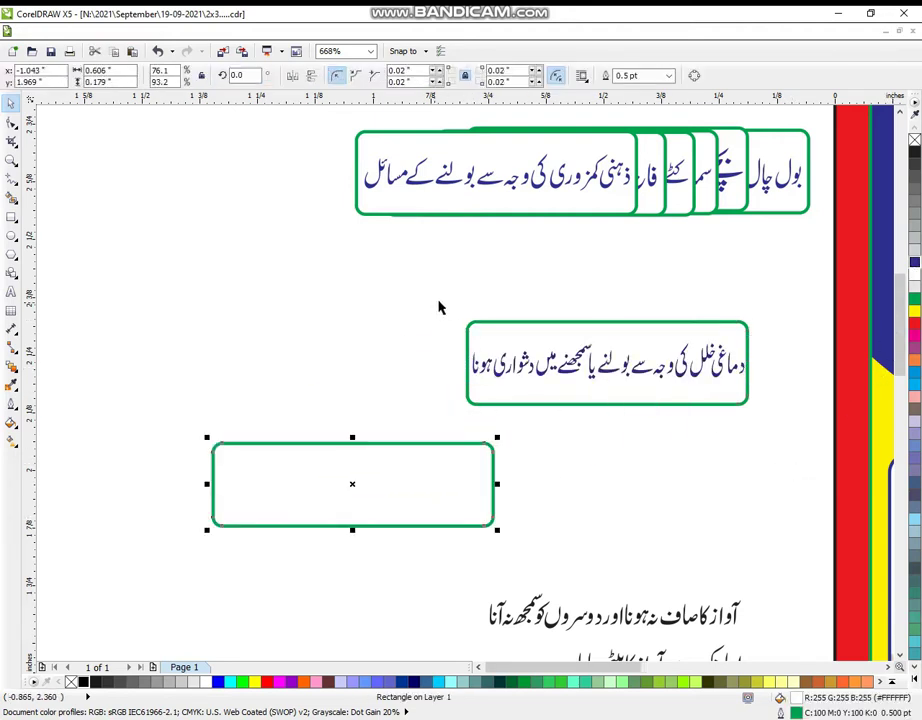
drag(438, 307, 794, 424)
drag(480, 362, 342, 176)
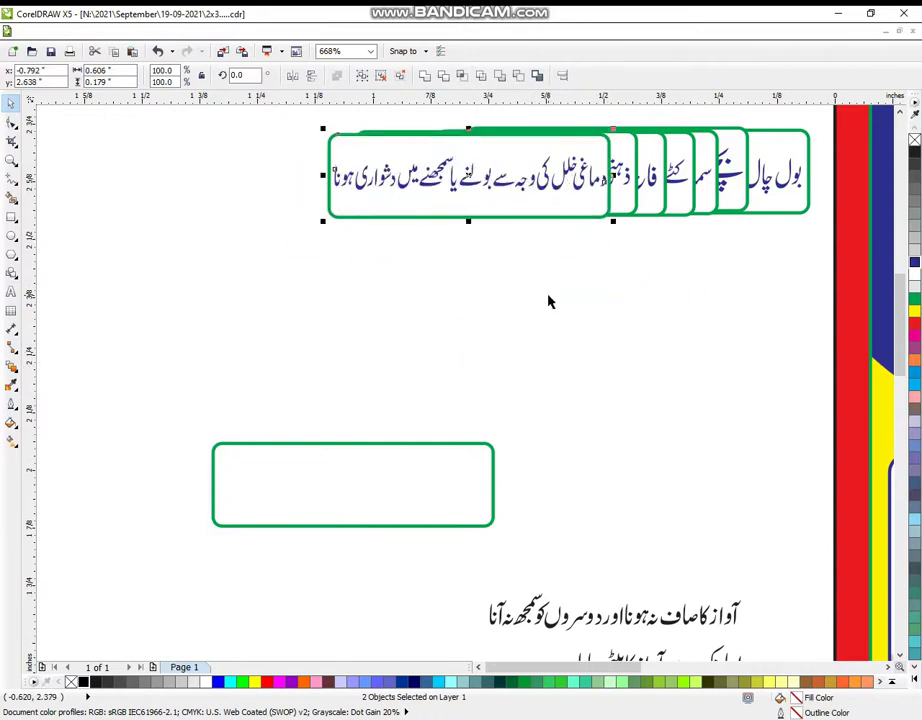
key(ctrl+g)
- Scale the bottom Urdu line into a green box and stack it on the top pile
click(726, 587)
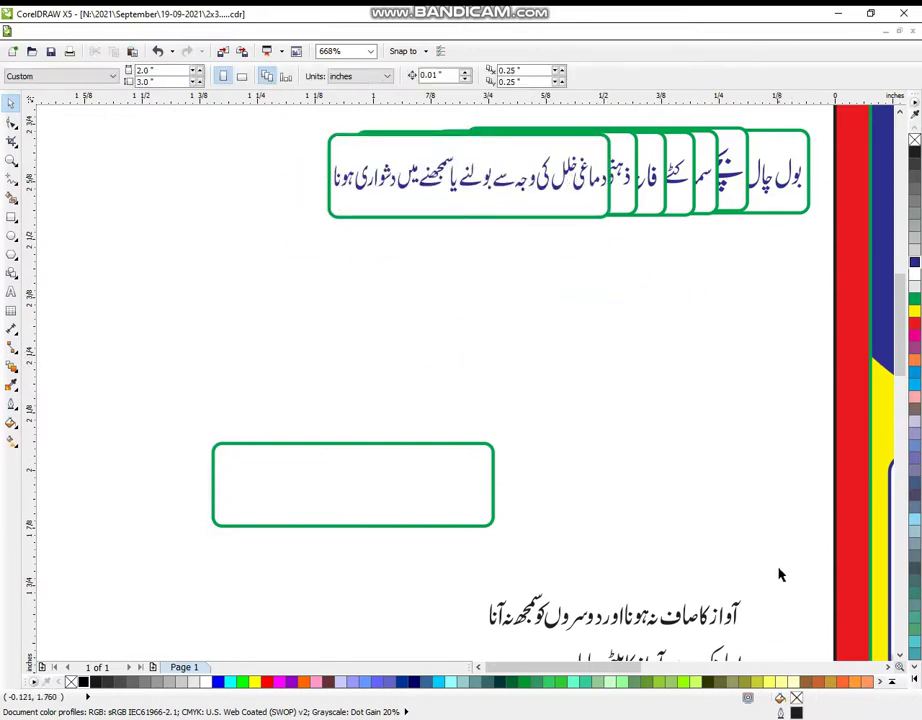
drag(781, 575, 486, 628)
drag(581, 615, 328, 497)
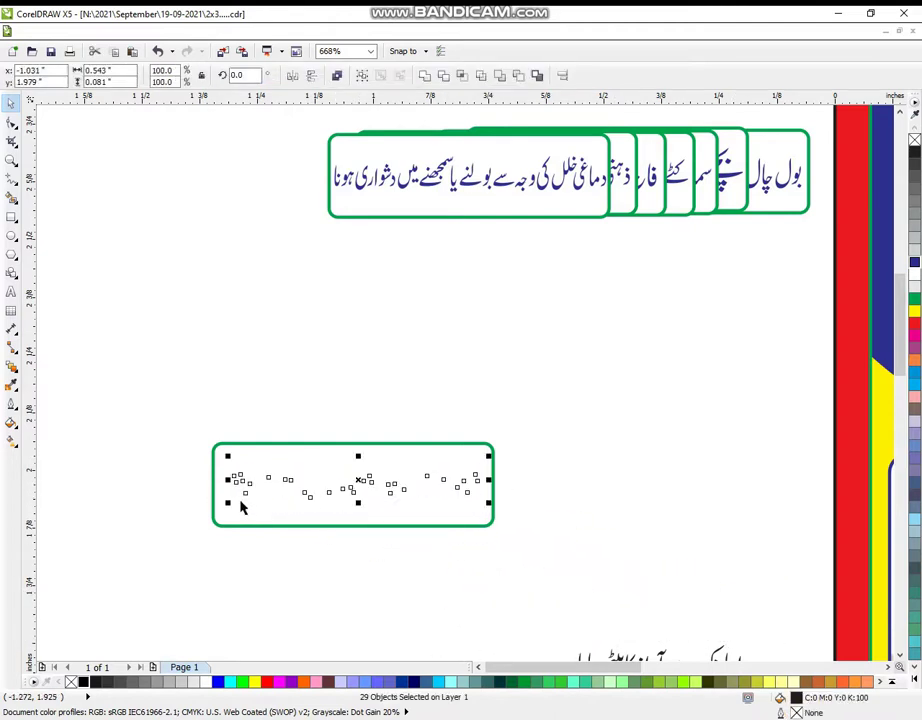
drag(226, 503, 218, 506)
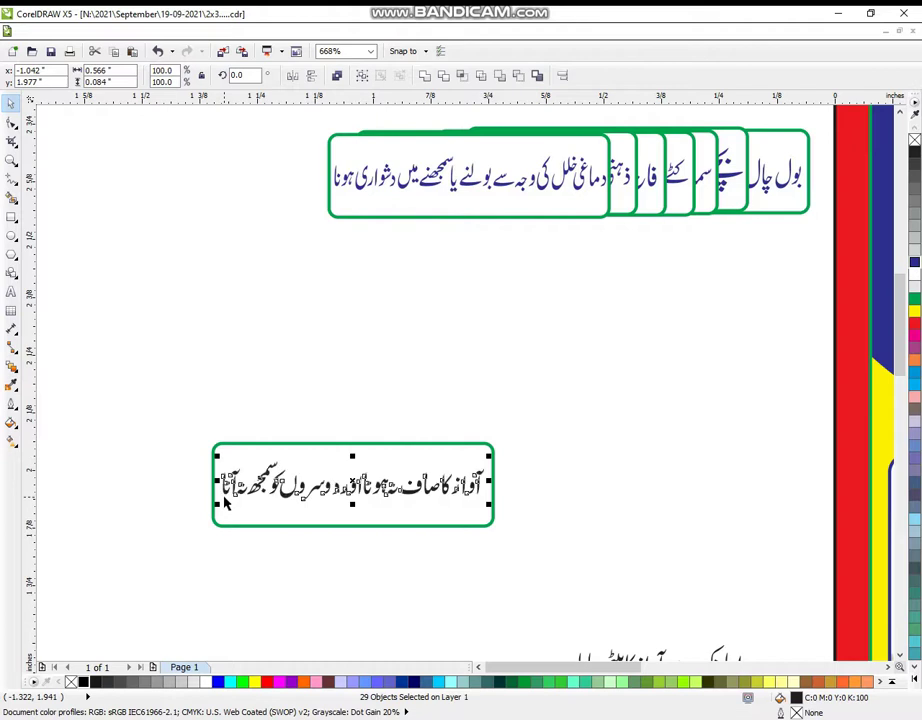
click(113, 403)
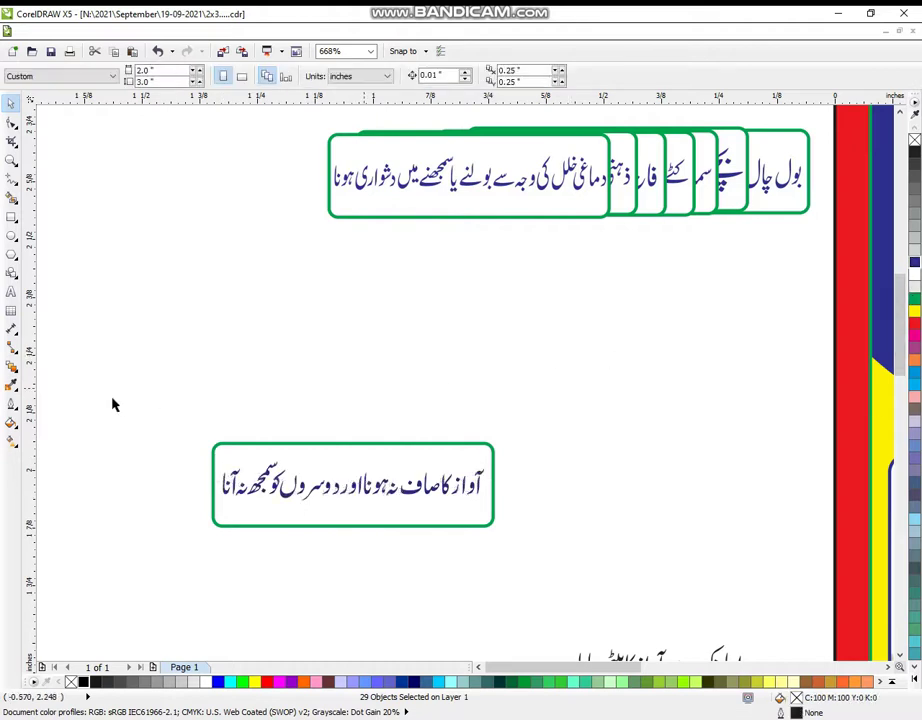
drag(154, 397, 547, 568)
click(474, 514)
drag(474, 514, 729, 580)
drag(138, 364, 545, 560)
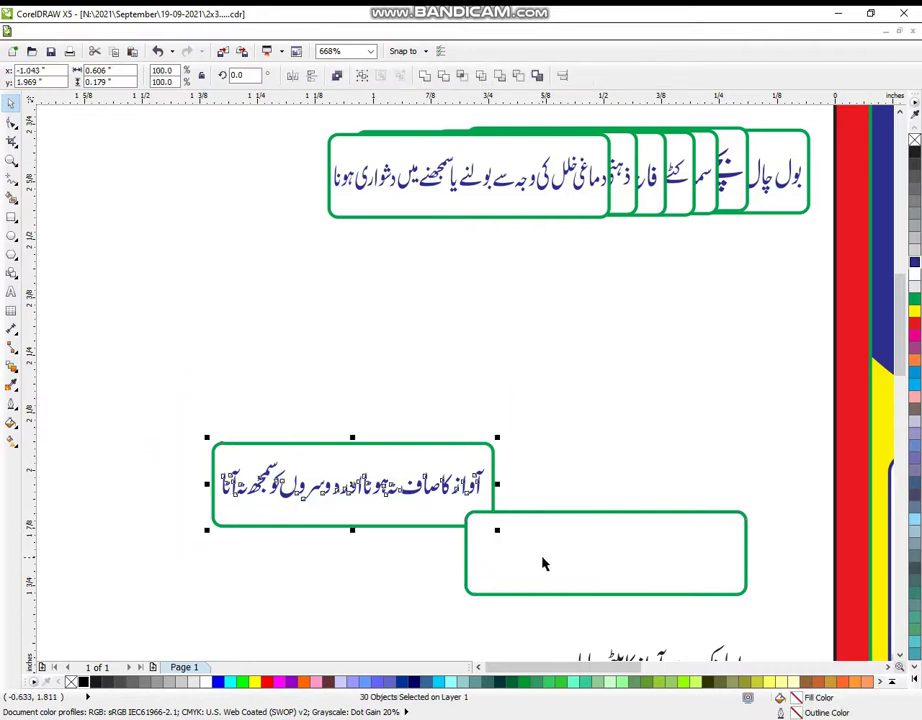
drag(413, 502, 491, 191)
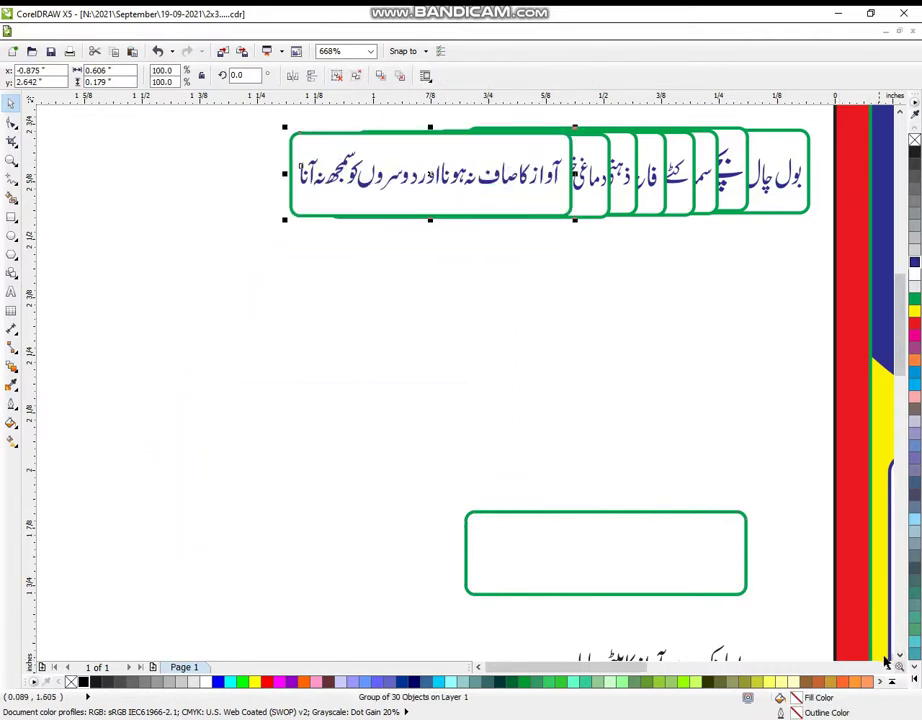
scroll(897, 662, down, 5)
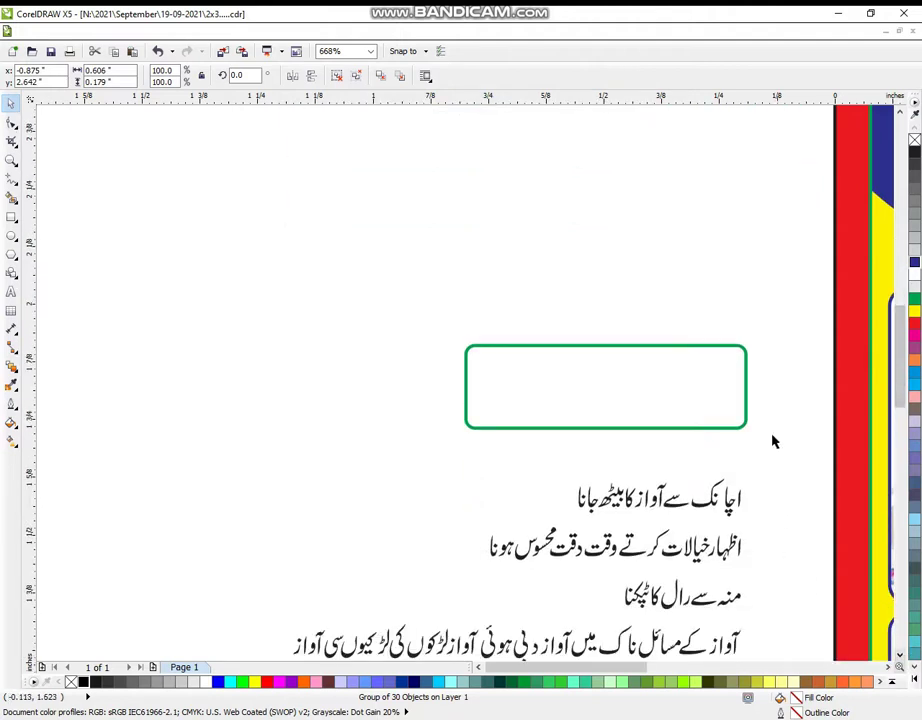
- Group the first Urdu line below the box, fit it inside, and move it to the top right
drag(572, 511, 541, 532)
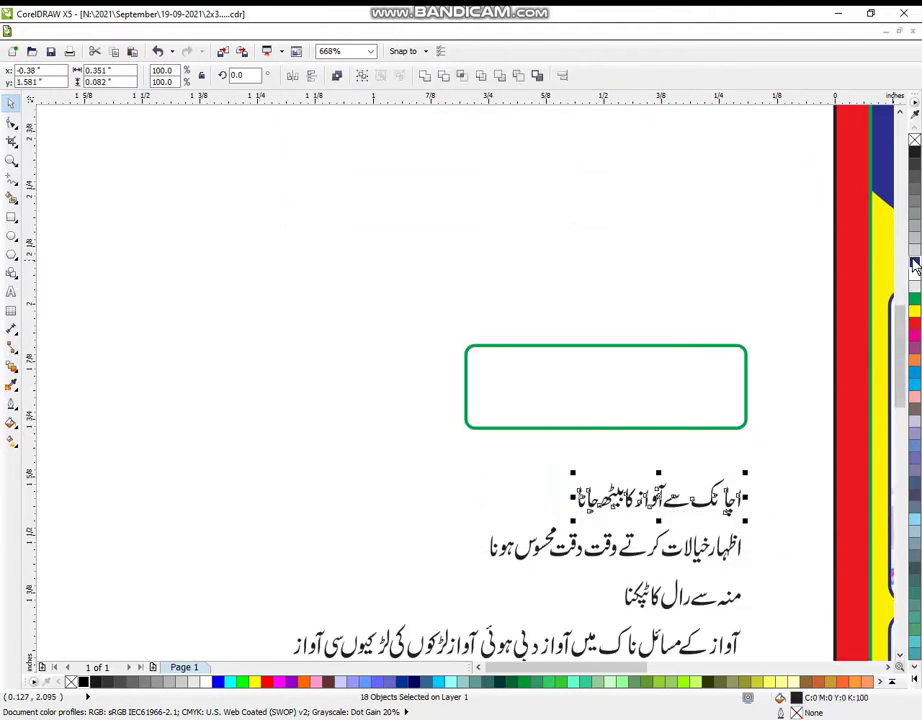
key(ctrl+g)
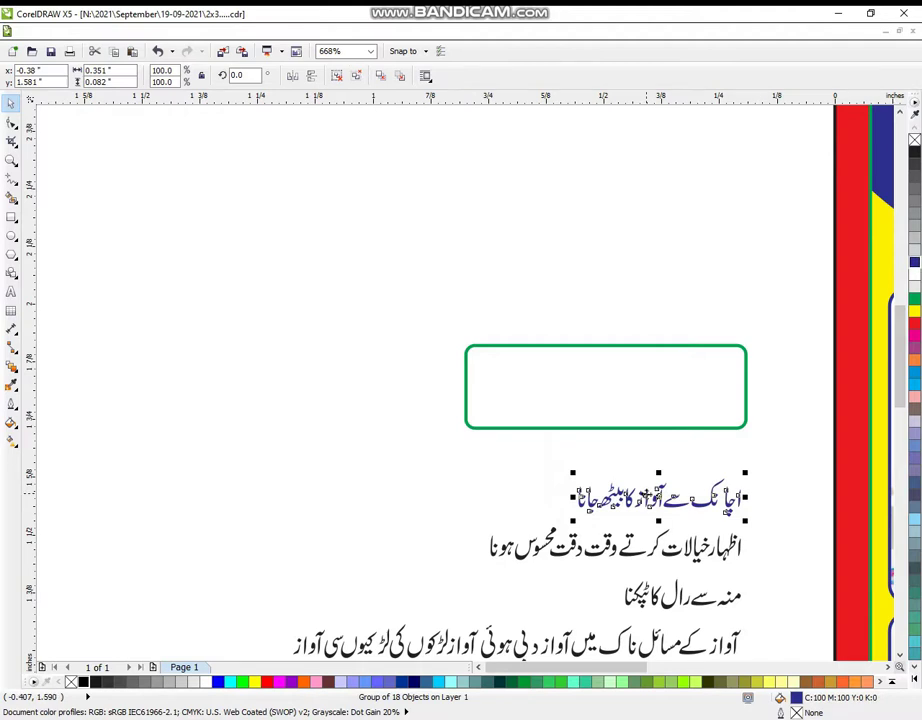
drag(640, 497, 479, 441)
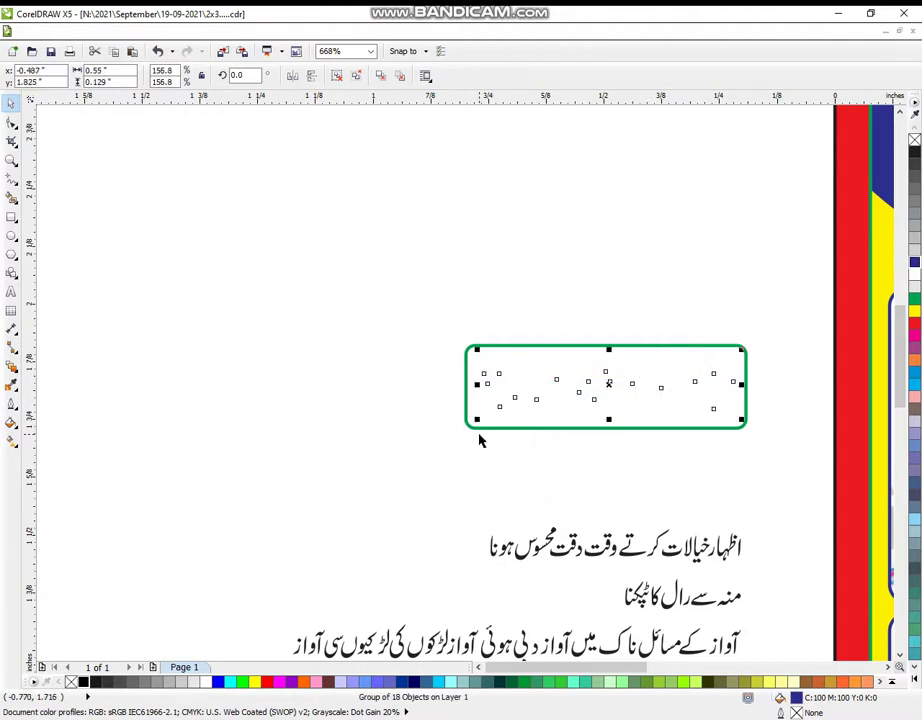
click(539, 431)
drag(539, 428, 224, 529)
drag(727, 416, 772, 477)
drag(664, 385, 702, 240)
click(761, 514)
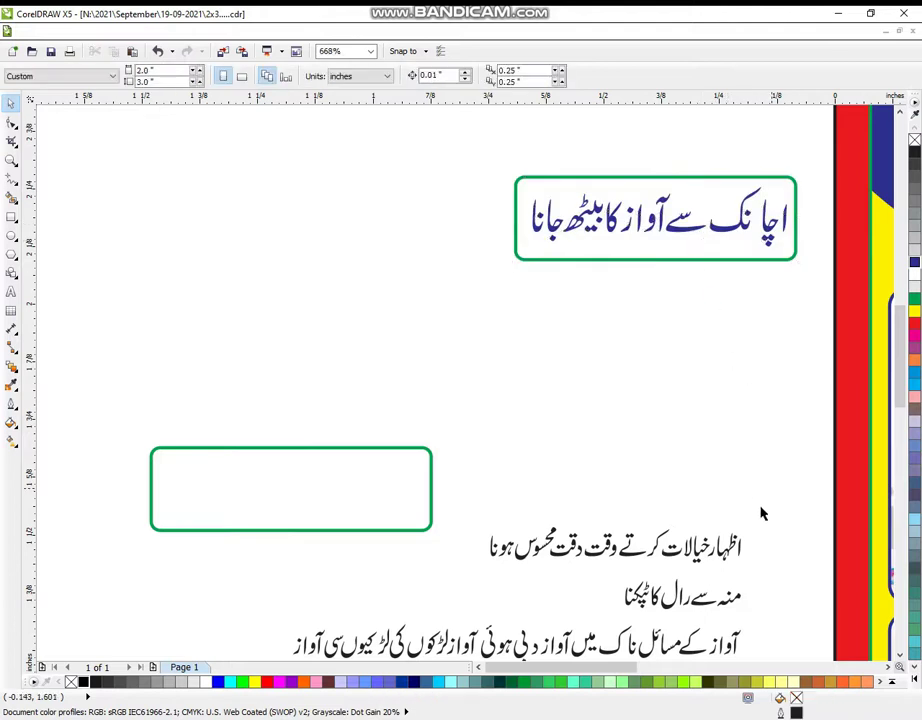
- Enlarge the next Urdu line inside a green box, group them, and stack on the top-right box
drag(760, 495, 461, 581)
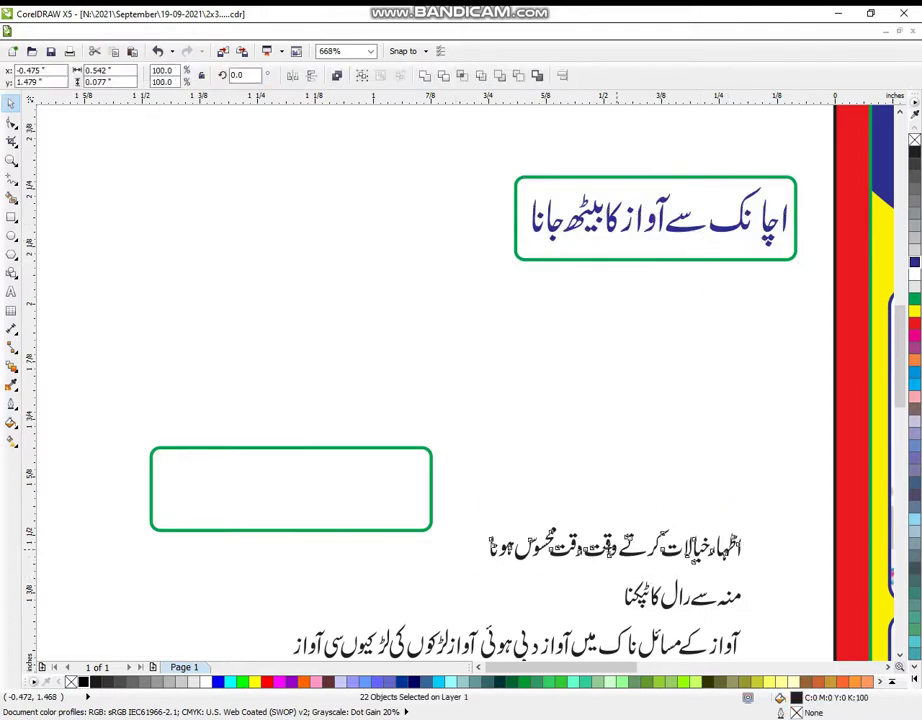
drag(633, 552, 310, 494)
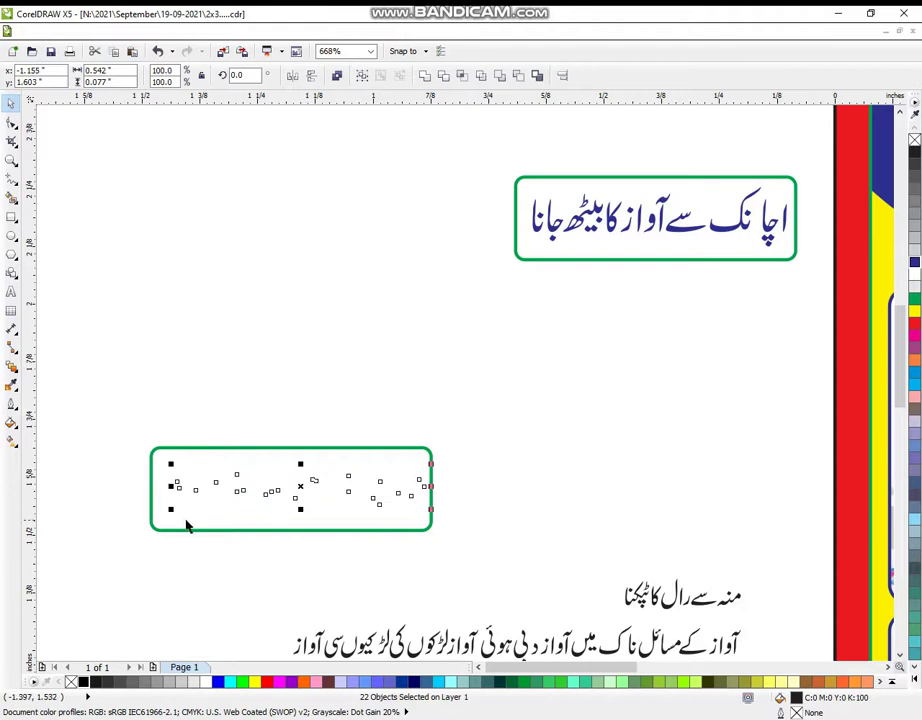
drag(172, 512, 157, 528)
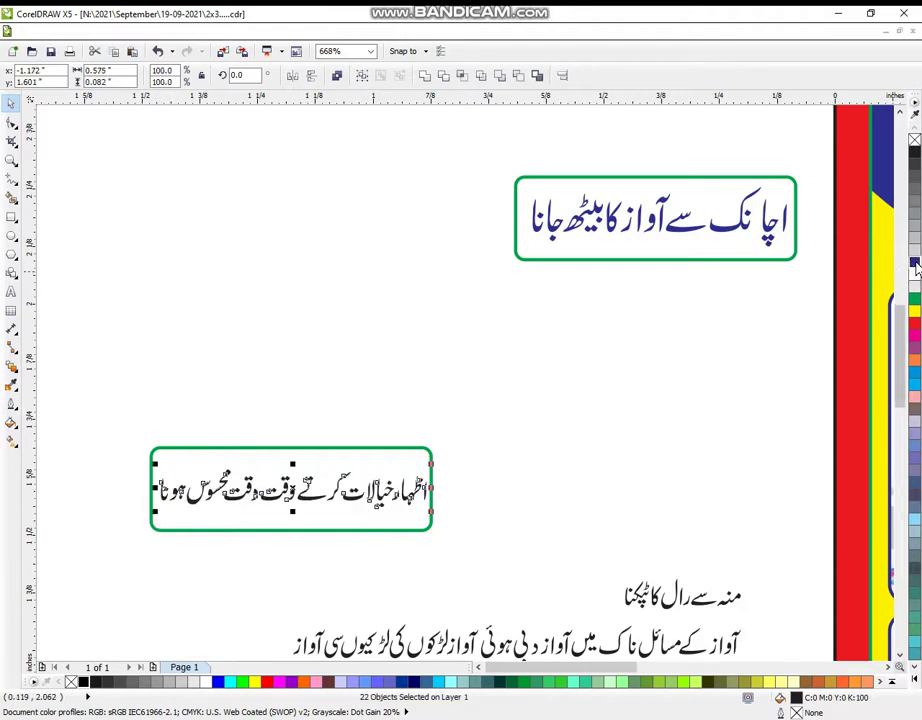
click(338, 539)
drag(340, 531, 716, 502)
drag(89, 401, 458, 568)
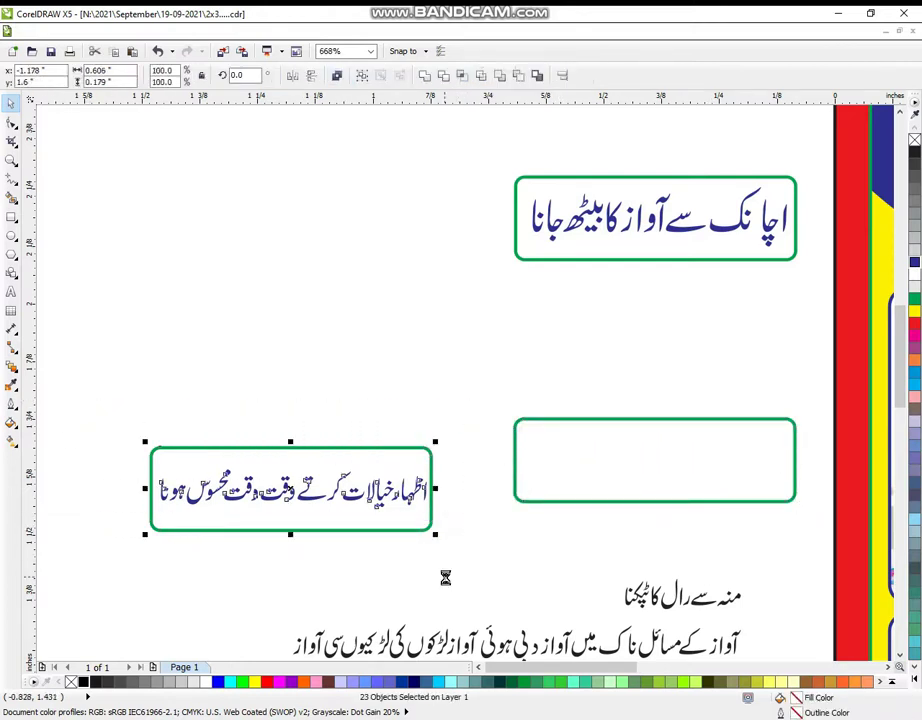
key(ctrl+g)
drag(445, 471, 767, 197)
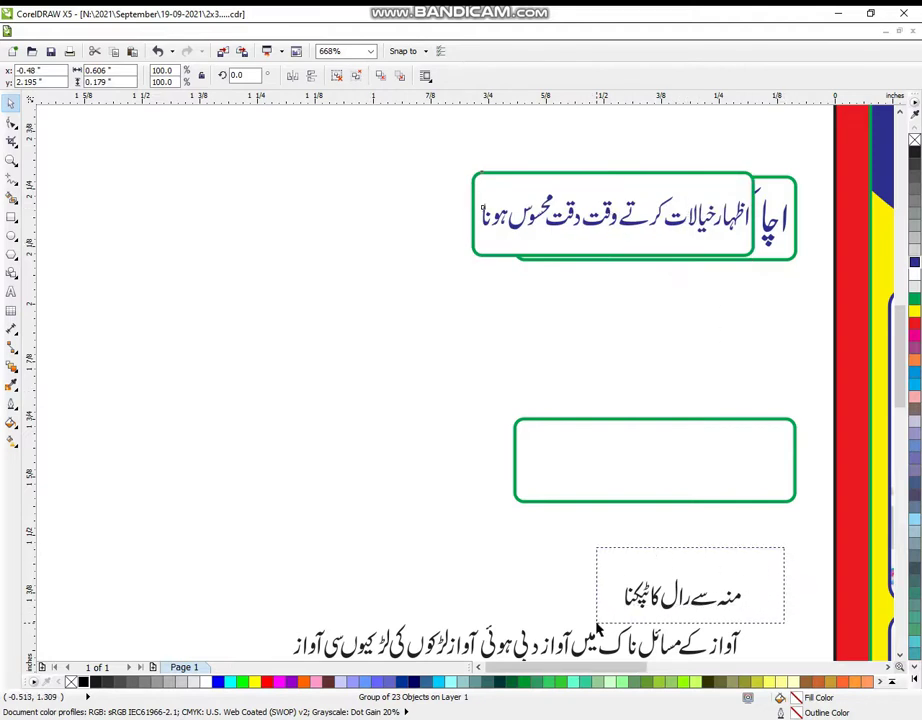
- Enlarge the drooling Urdu line into a green box, group them, and stack on the top pile
drag(597, 628, 598, 626)
key(ctrl+g)
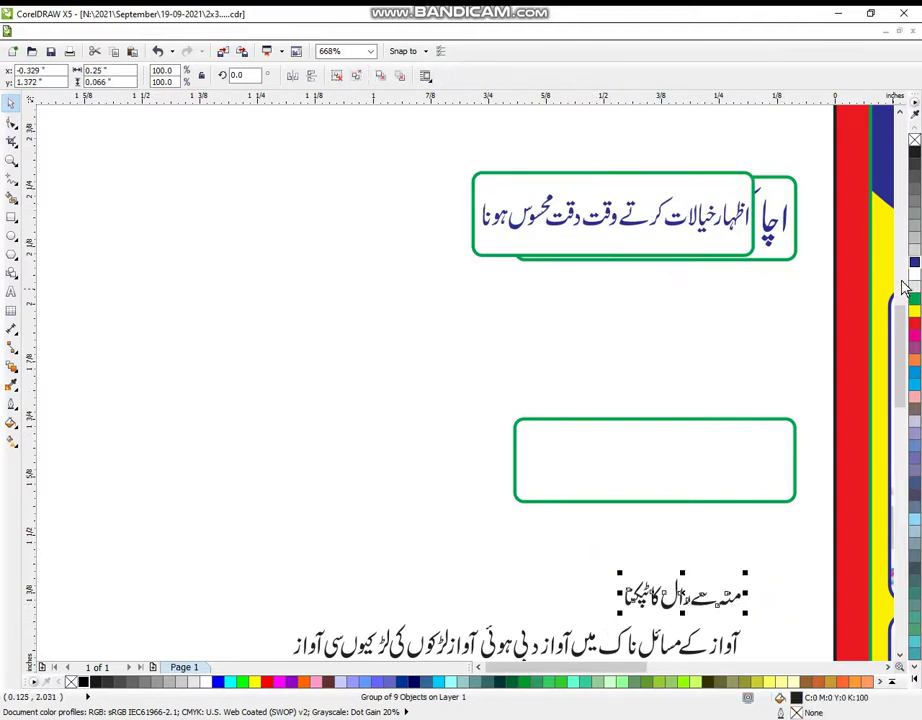
drag(746, 572, 800, 548)
drag(676, 591, 662, 454)
drag(568, 488, 531, 499)
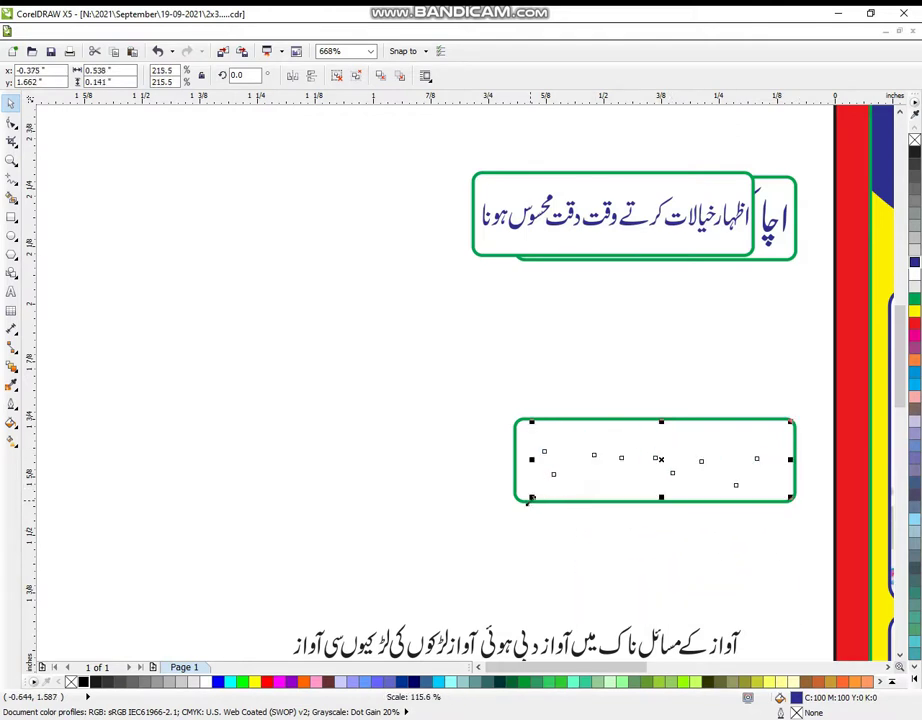
click(573, 566)
drag(583, 504, 281, 541)
drag(469, 377, 838, 549)
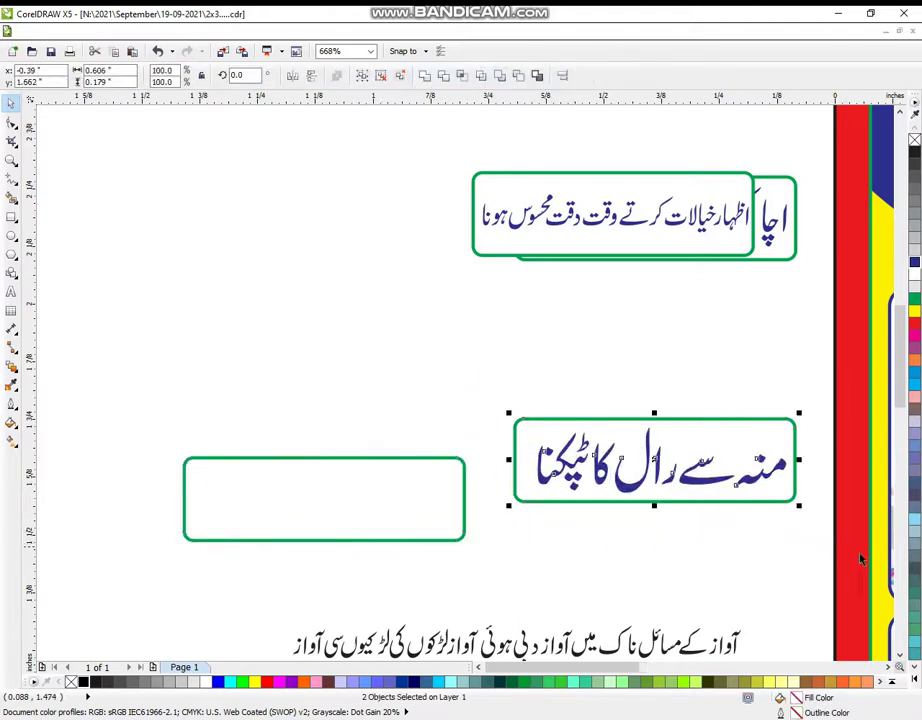
key(ctrl+g)
drag(748, 502, 642, 268)
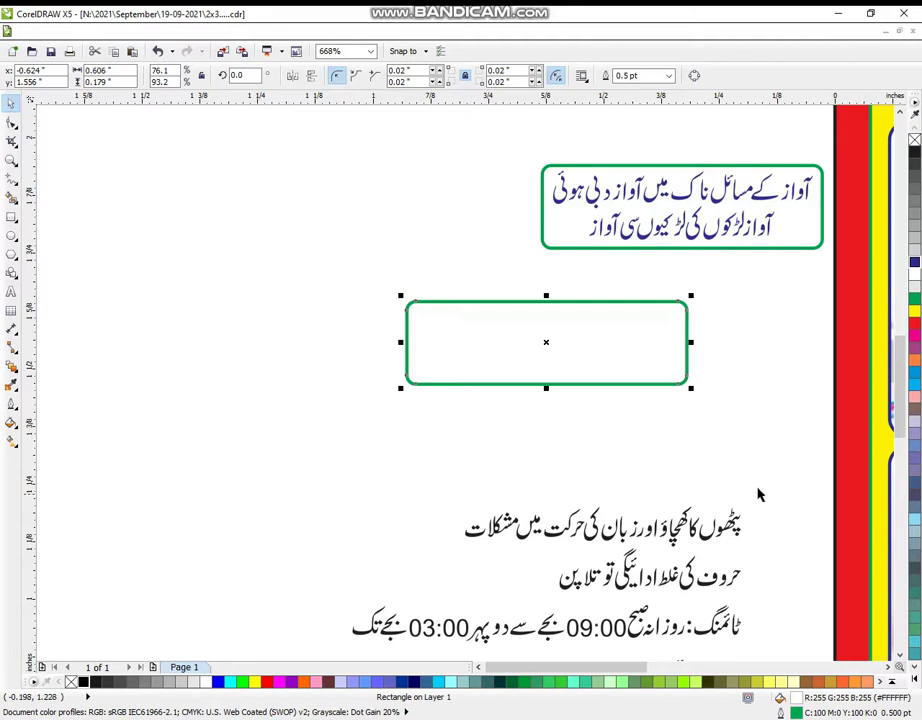
- Regroup the next Urdu line's two parts, stack them together, and colour them dark blue
drag(685, 538, 577, 556)
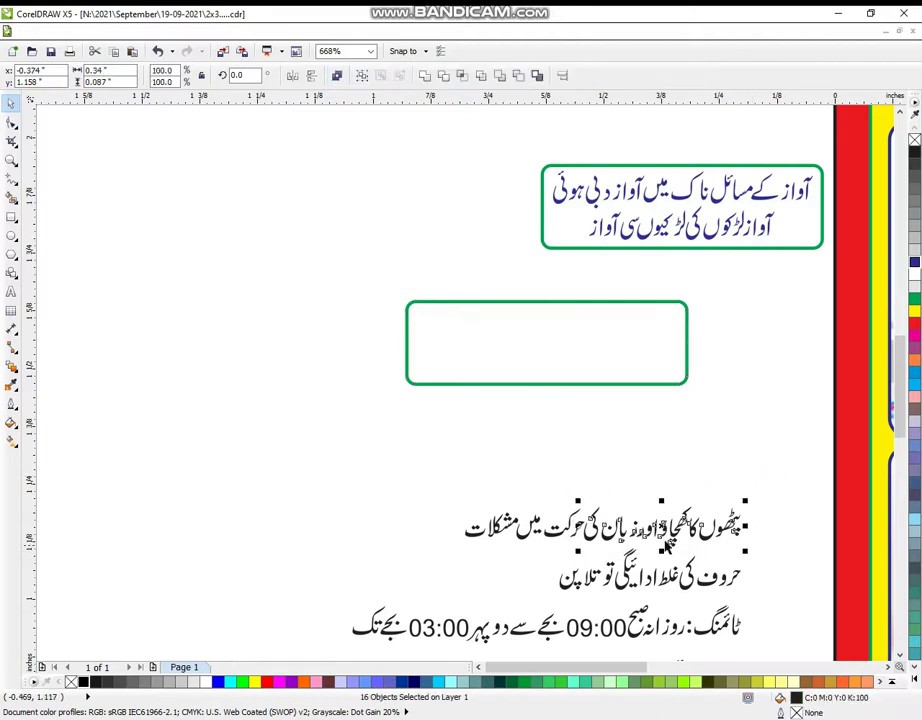
drag(665, 528, 538, 413)
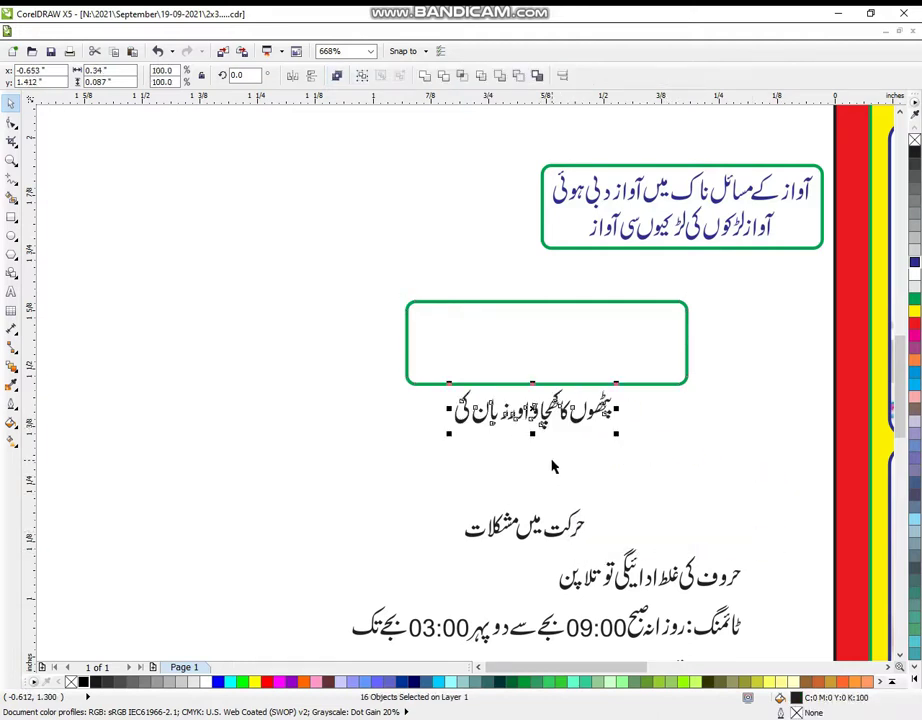
key(ctrl+g)
click(567, 537)
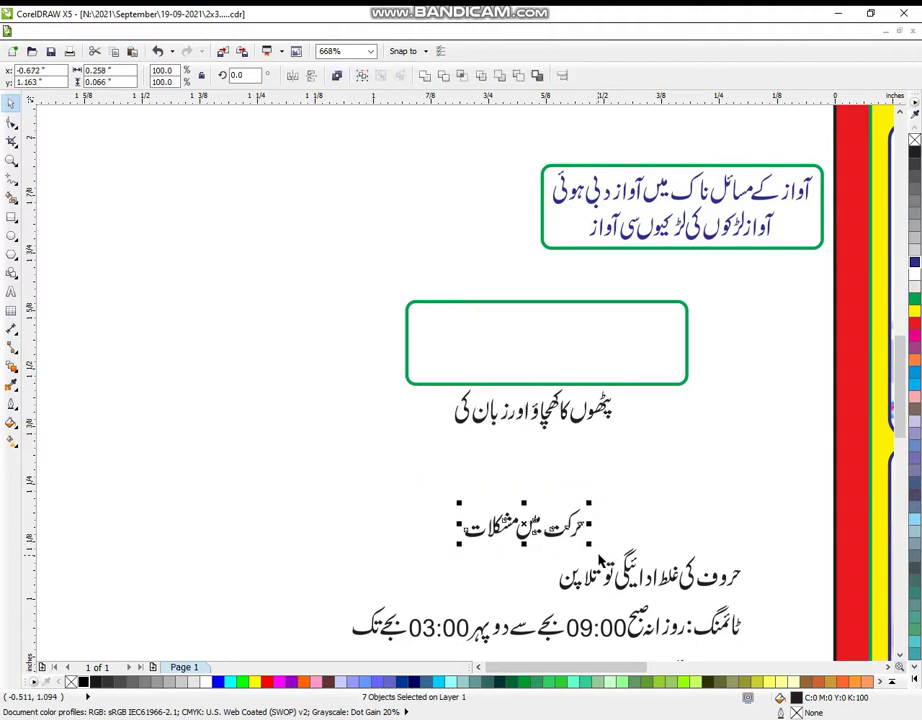
key(ctrl+g)
drag(540, 482, 557, 347)
shift+click(578, 433)
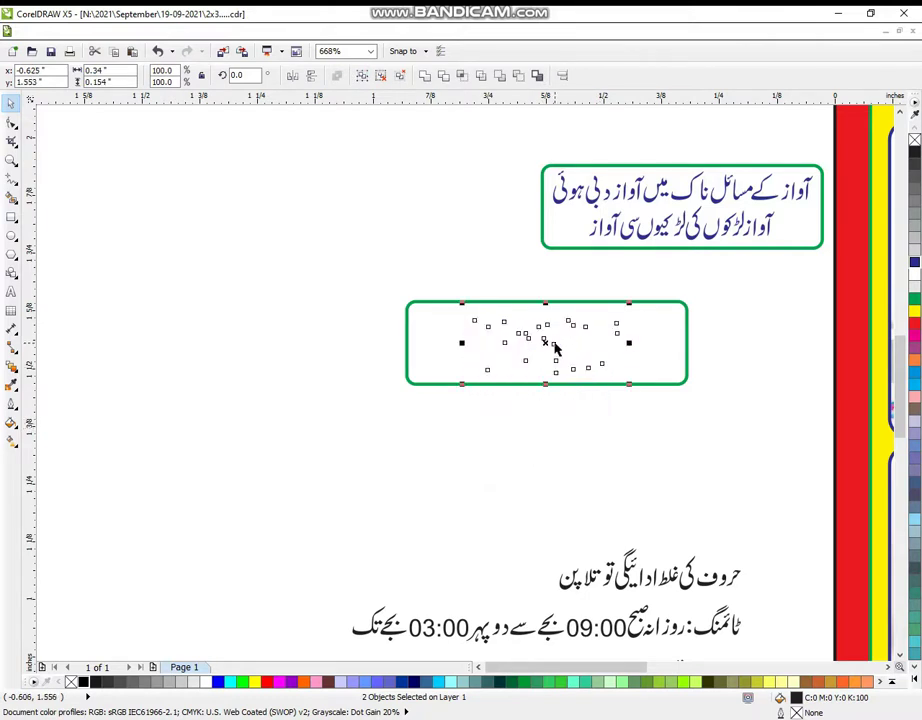
click(913, 263)
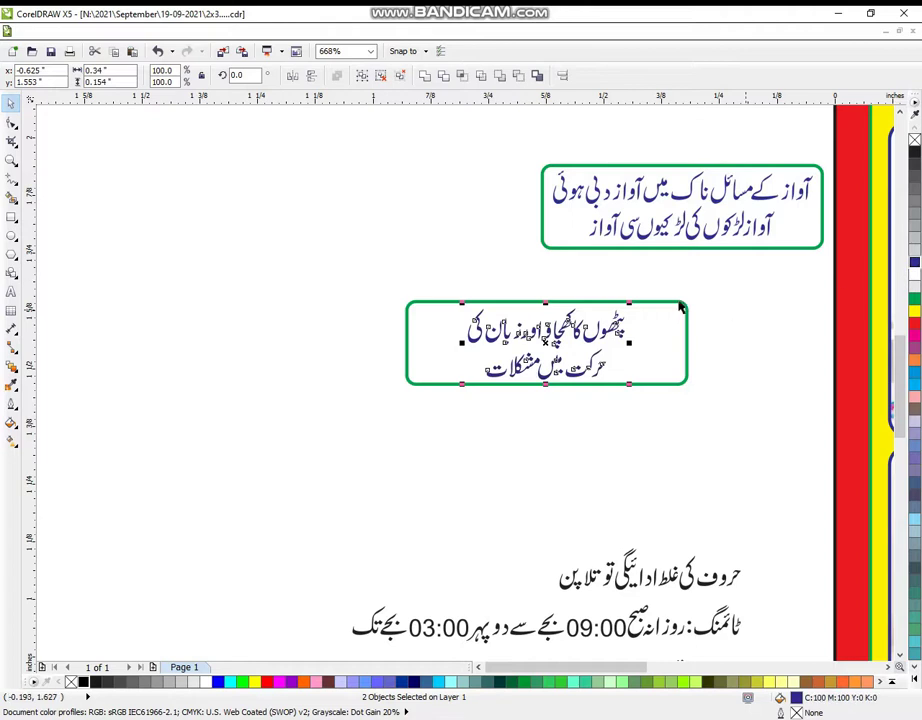
- Copy the green box and group the middle boxed line onto the top box
drag(405, 338, 209, 482)
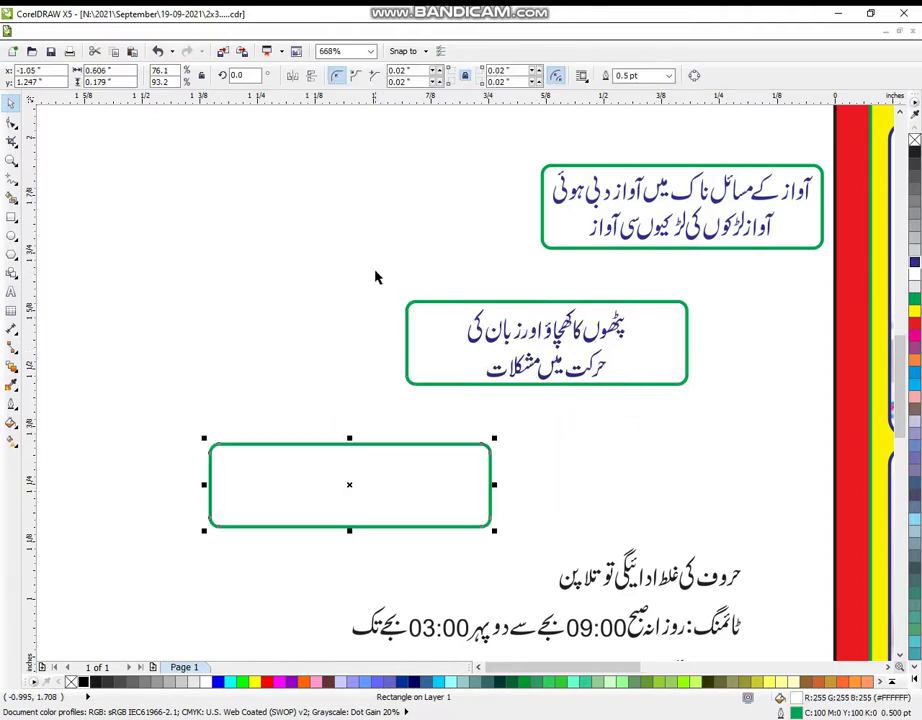
drag(740, 429, 735, 420)
drag(581, 353, 655, 215)
key(ctrl+g)
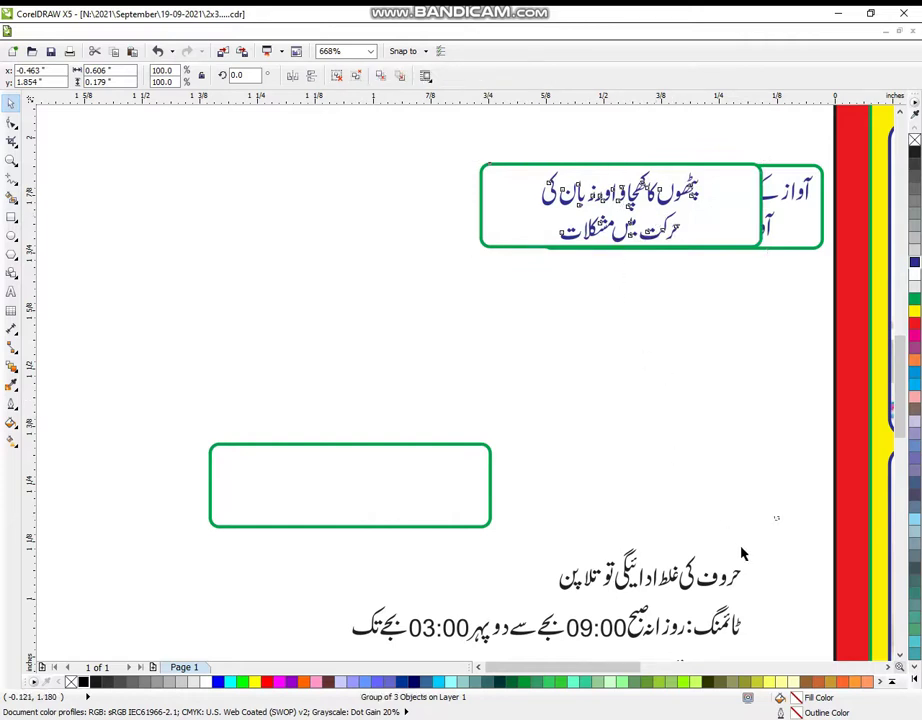
- Group the mispronunciation line, enlarge and centre it in the empty green box, and group them
drag(720, 519, 551, 600)
key(ctrl+g)
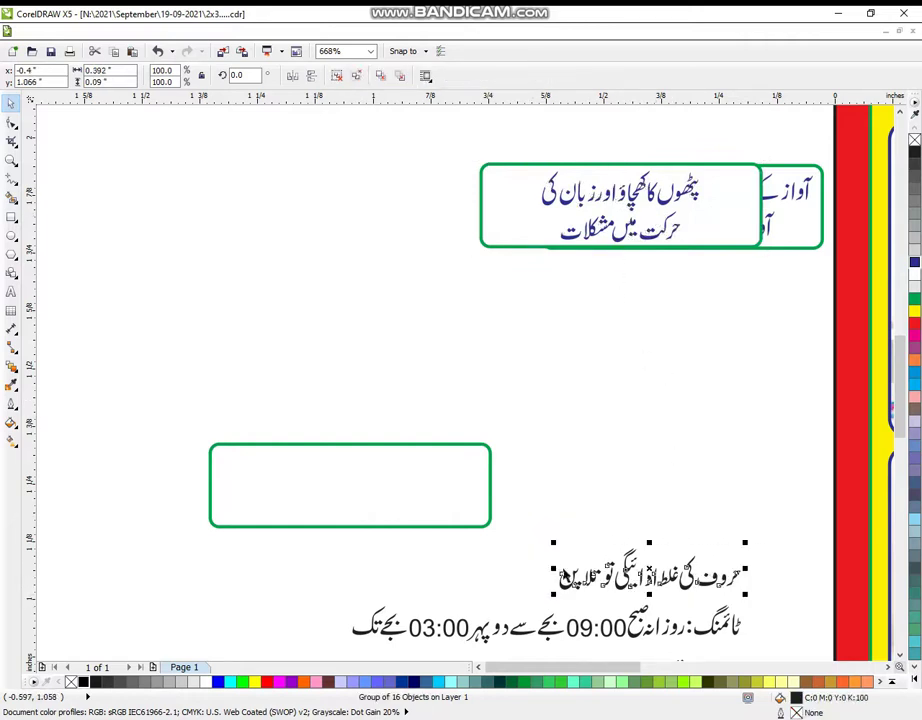
drag(630, 580, 373, 490)
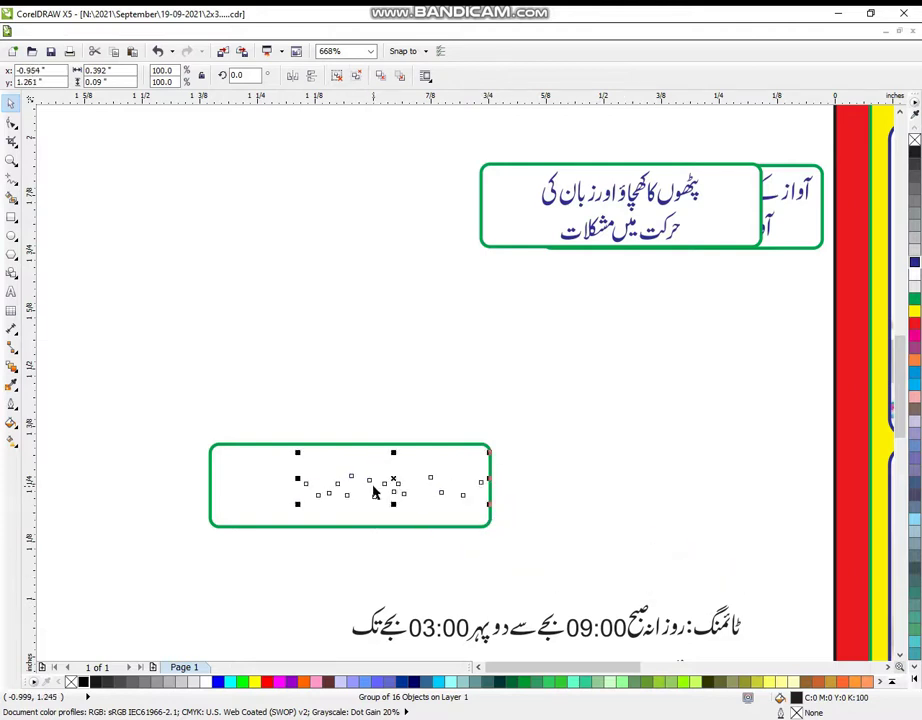
drag(297, 505, 226, 520)
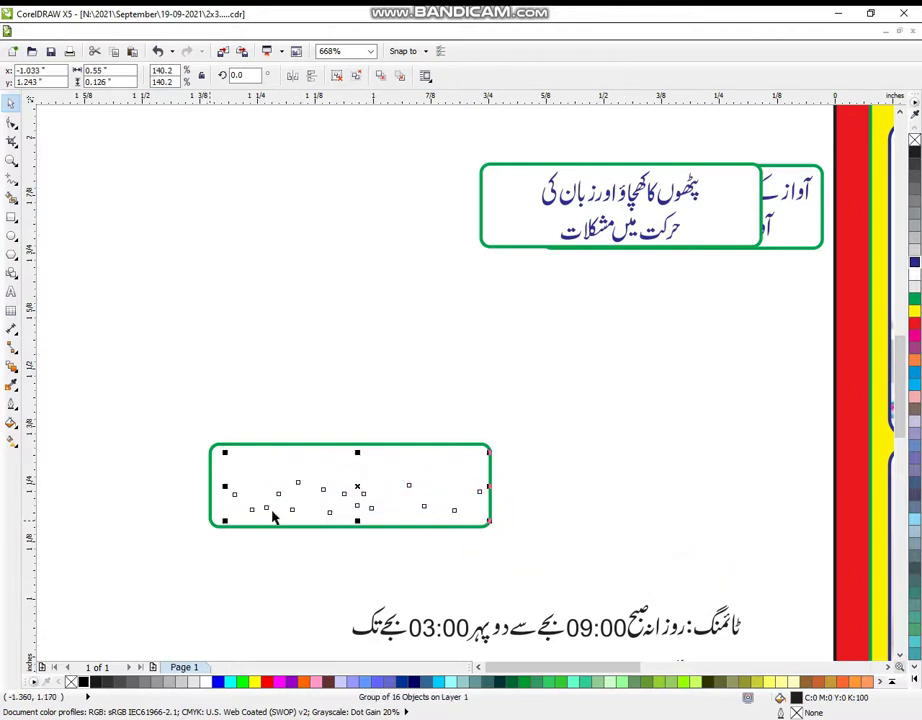
drag(357, 489, 352, 481)
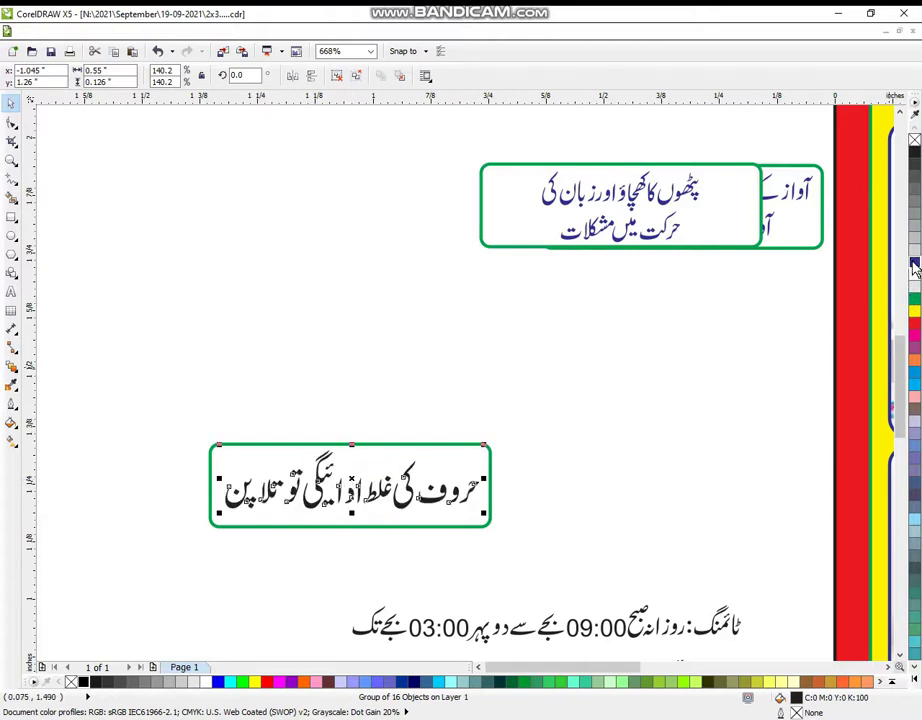
drag(180, 404, 603, 573)
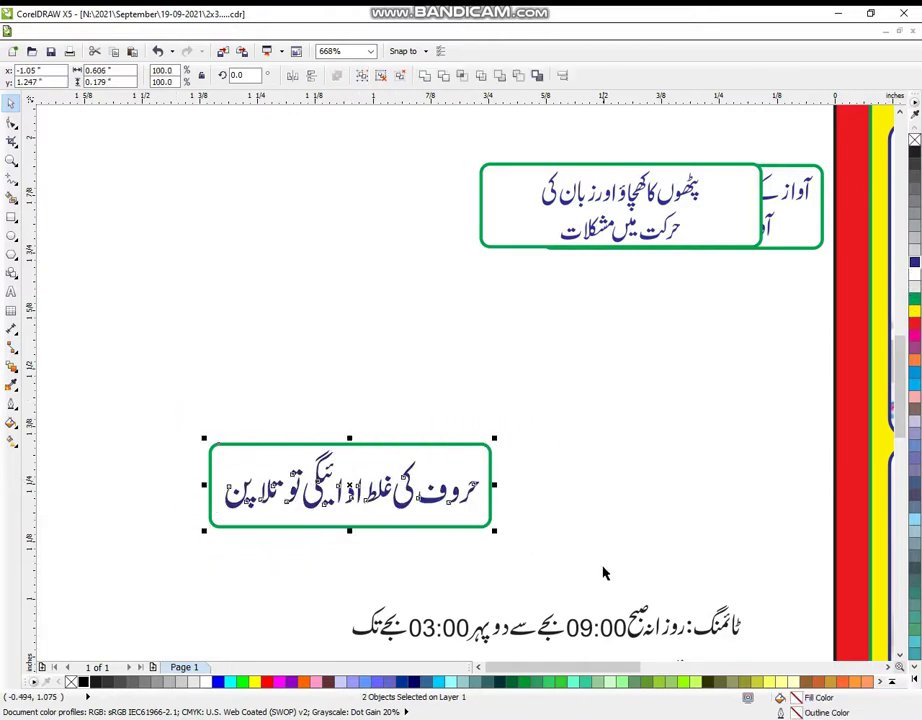
key(ctrl+g)
key(z)
key(F4)
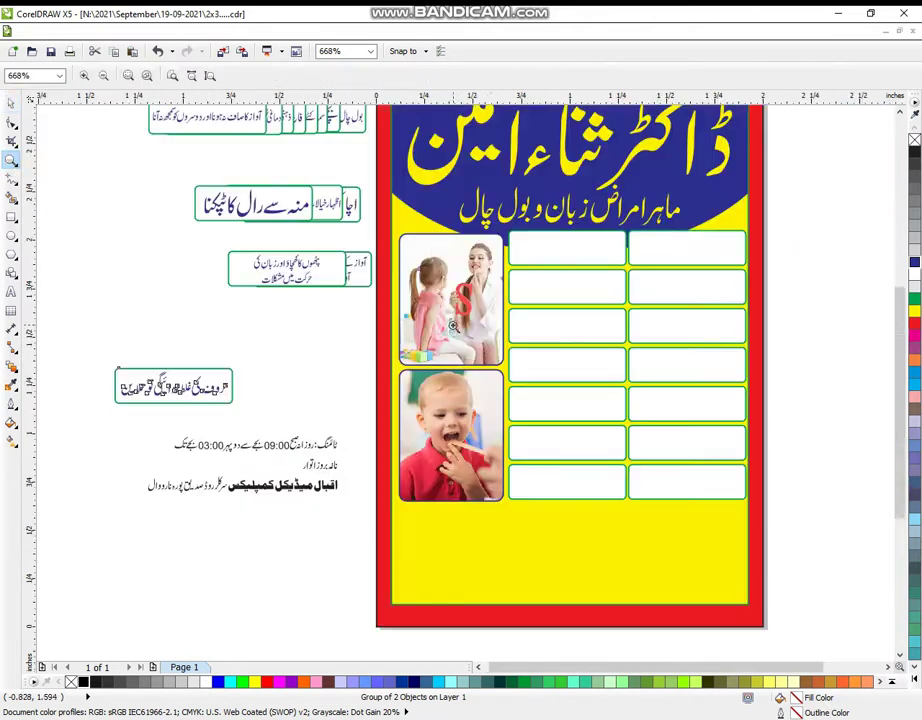
- Zoom in on the card and the pile of Urdu label boxes beside it
scroll(488, 337, down, 2)
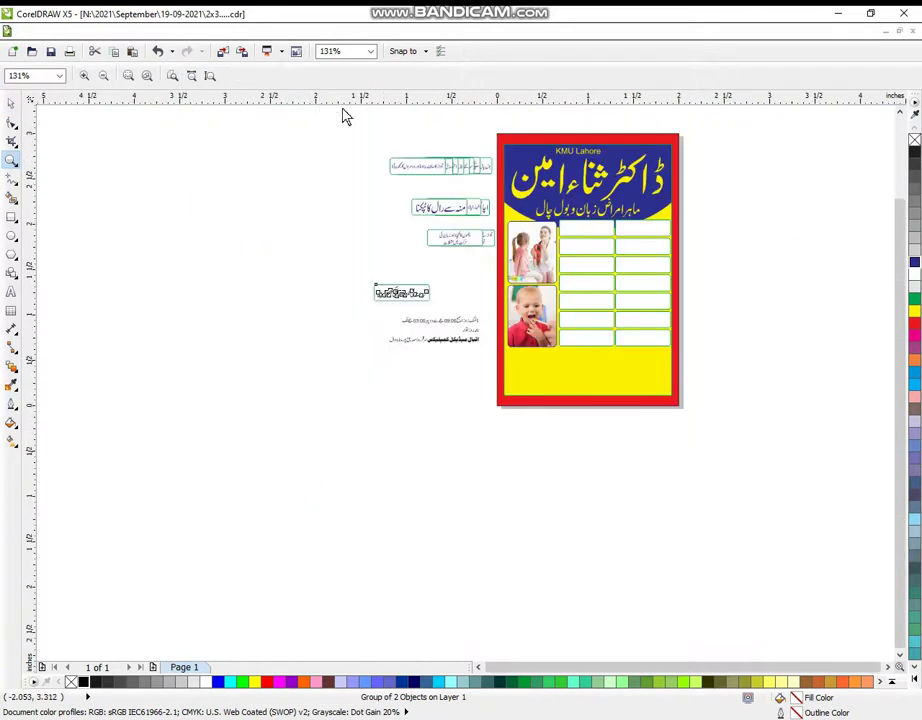
drag(343, 97, 737, 530)
drag(320, 124, 747, 444)
drag(140, 140, 755, 603)
click(11, 103)
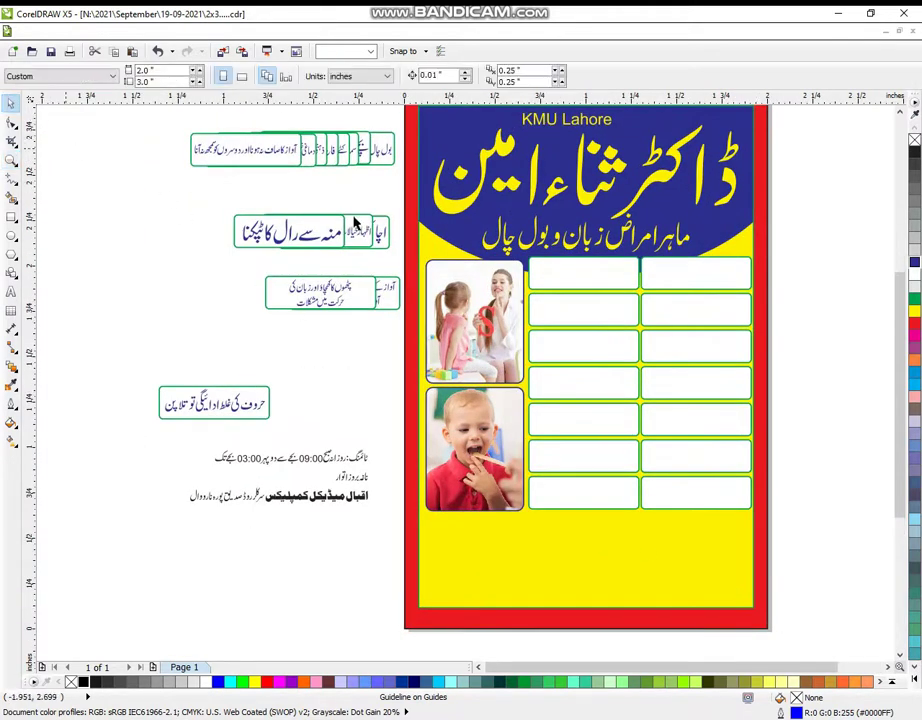
- Pull several label boxes, including the paralysis label, out of the overlapping pile
click(385, 150)
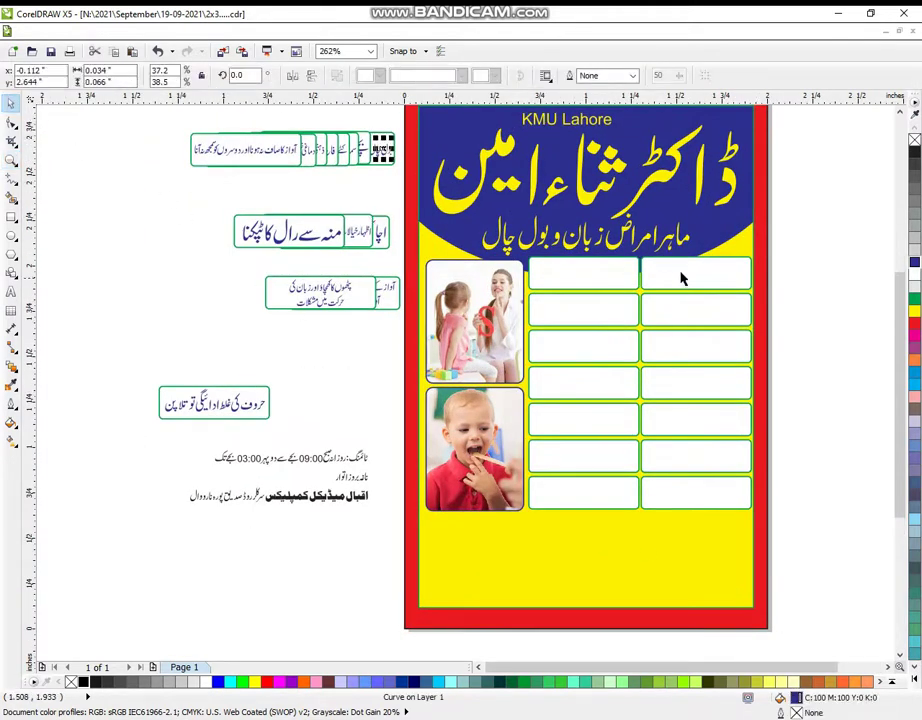
click(354, 191)
click(366, 152)
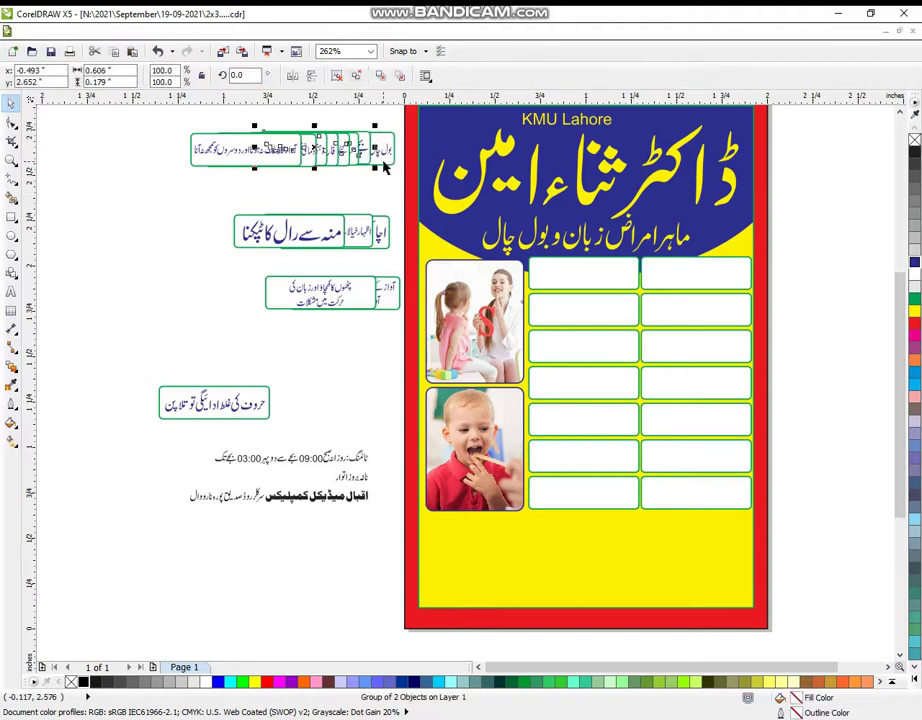
click(385, 167)
drag(385, 167, 380, 202)
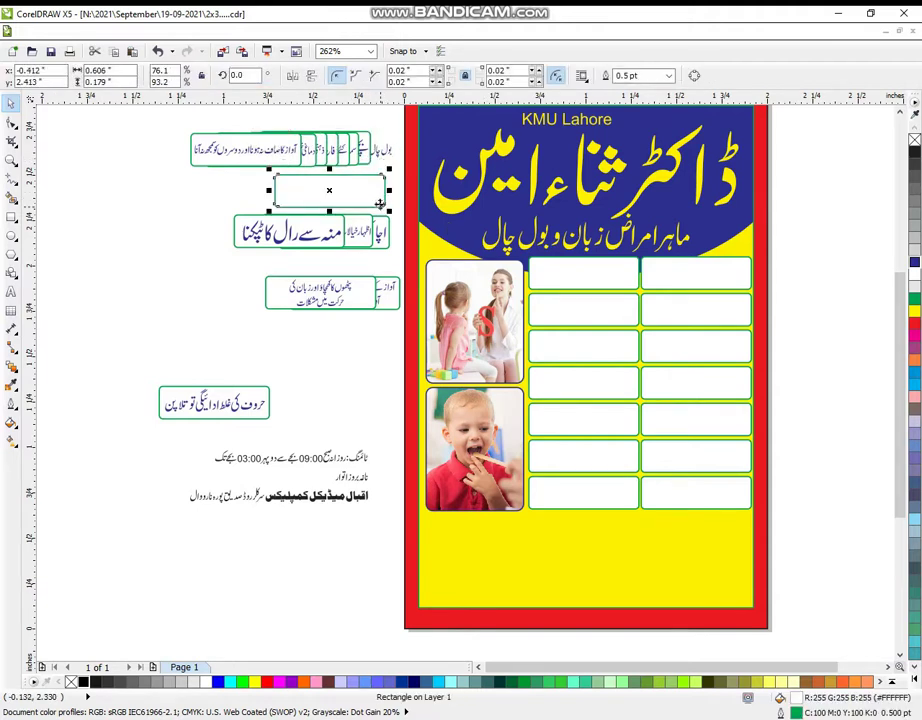
key(ctrl+z)
click(268, 177)
drag(331, 130, 113, 154)
drag(251, 160, 199, 158)
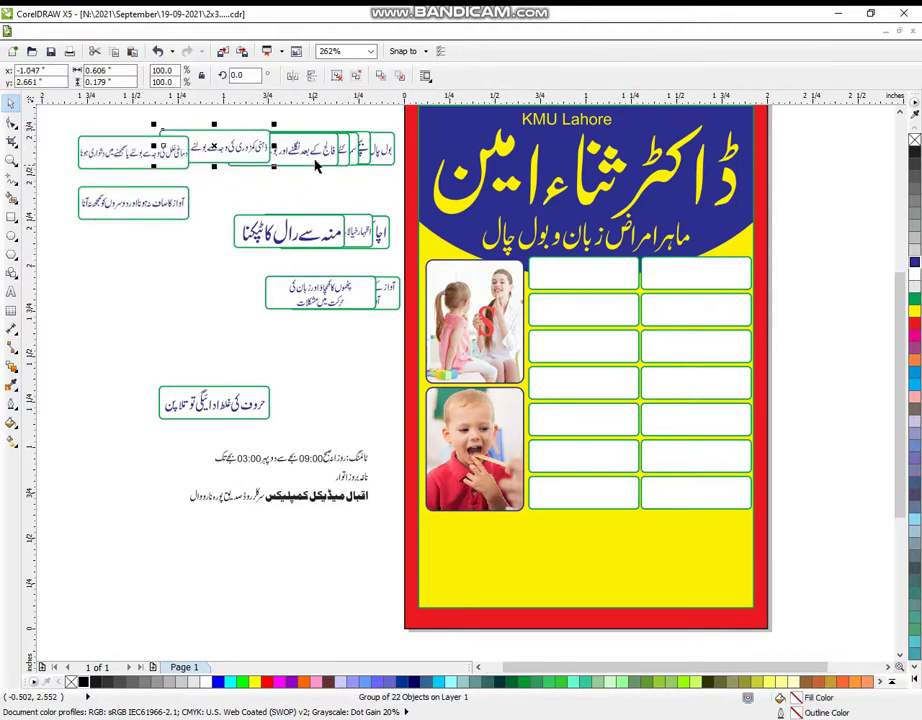
drag(318, 150, 272, 167)
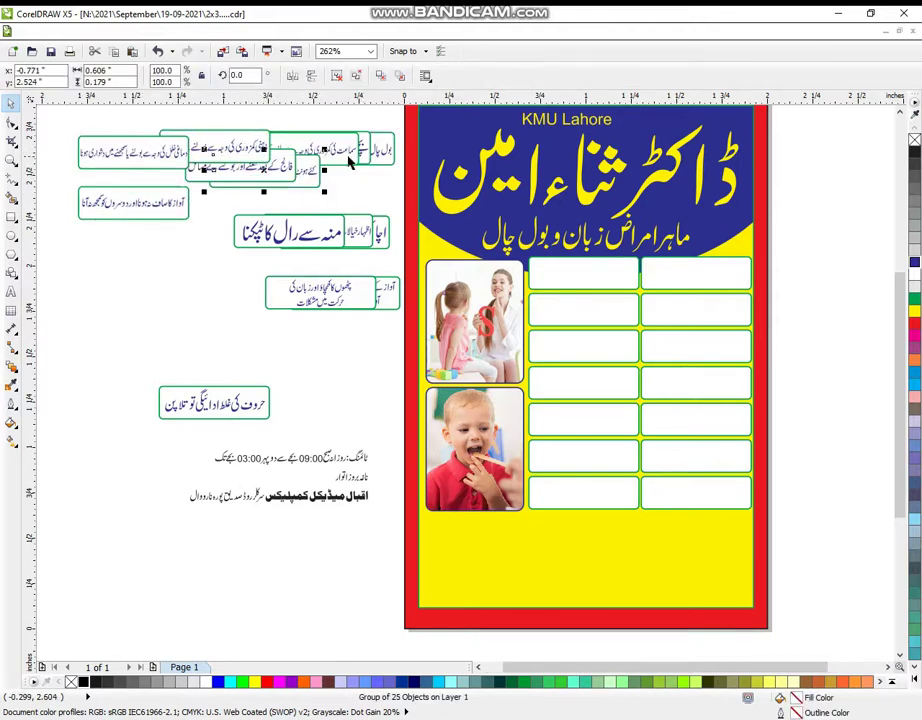
- Group the 21 objects remaining in the top pile
click(343, 158)
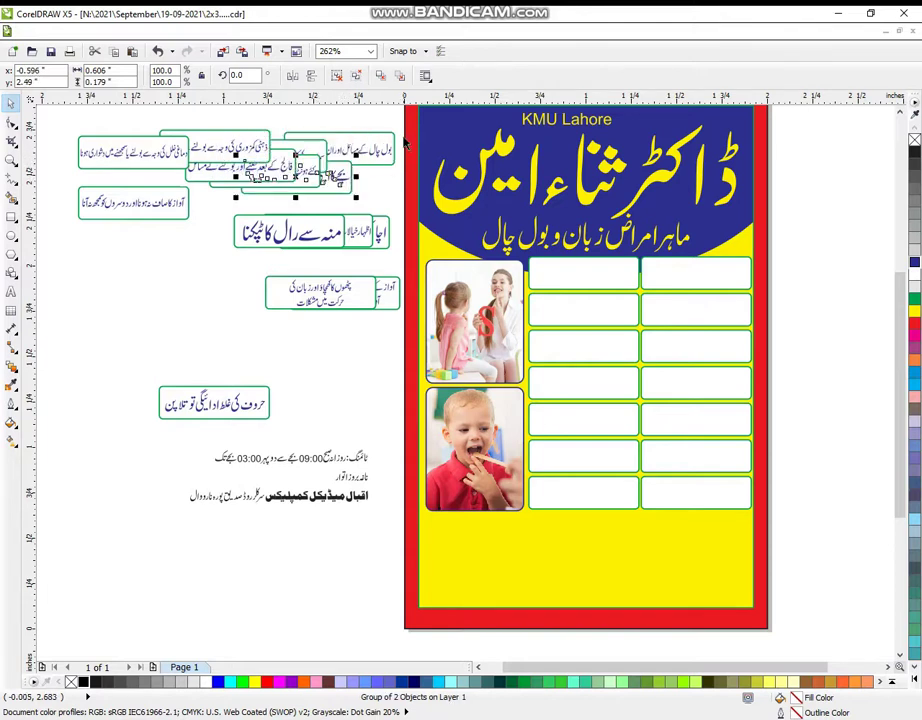
drag(403, 133, 281, 178)
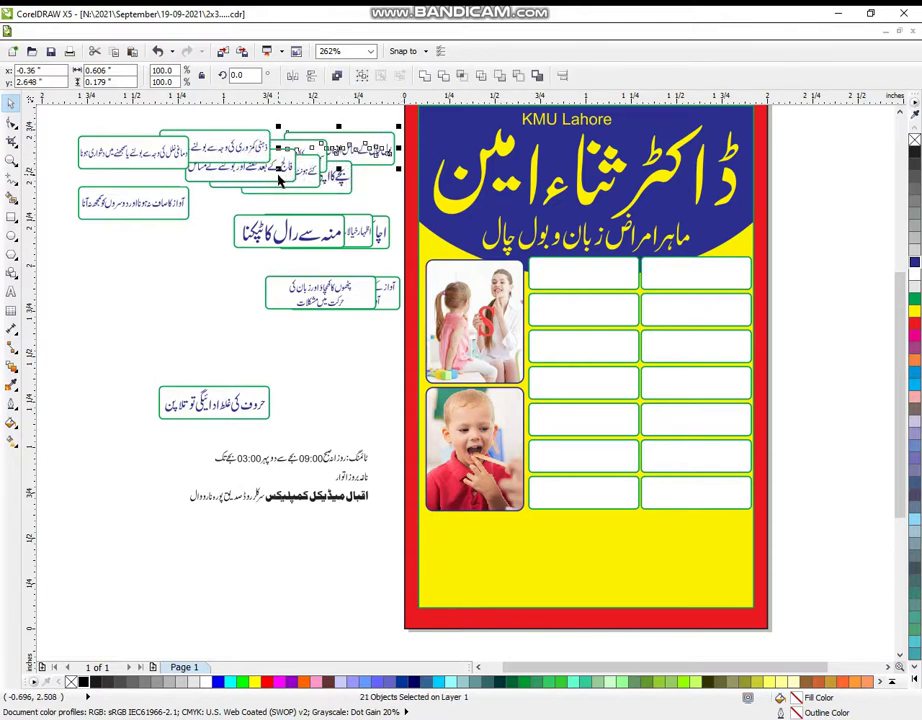
key(ctrl+g)
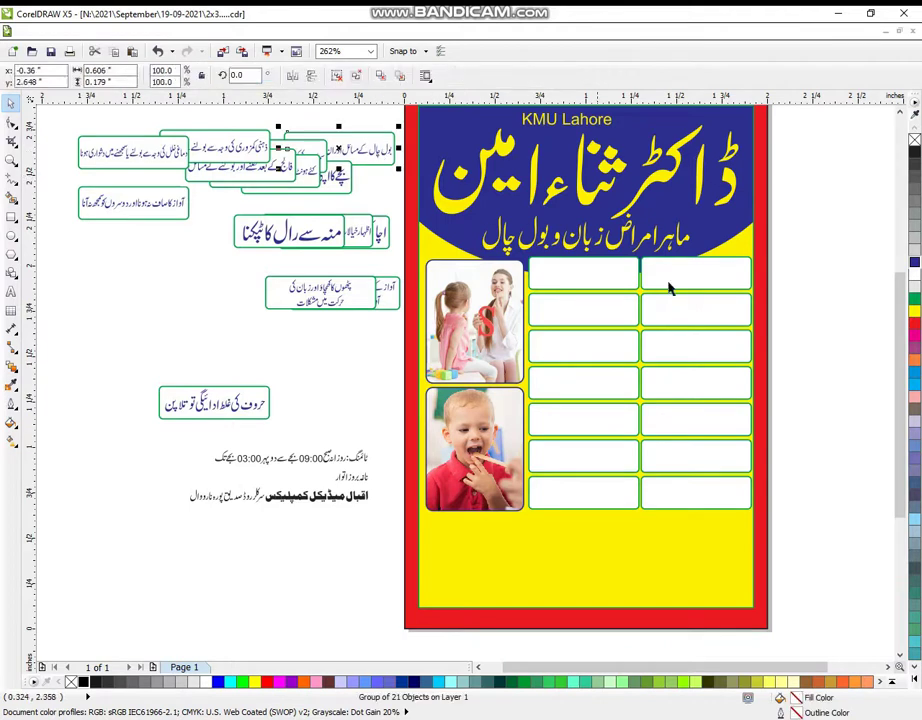
shift+click(687, 278)
- Centre the first remaining Urdu label in row two's left cell, undoing the misplaced attempts
key(e)
key(c)
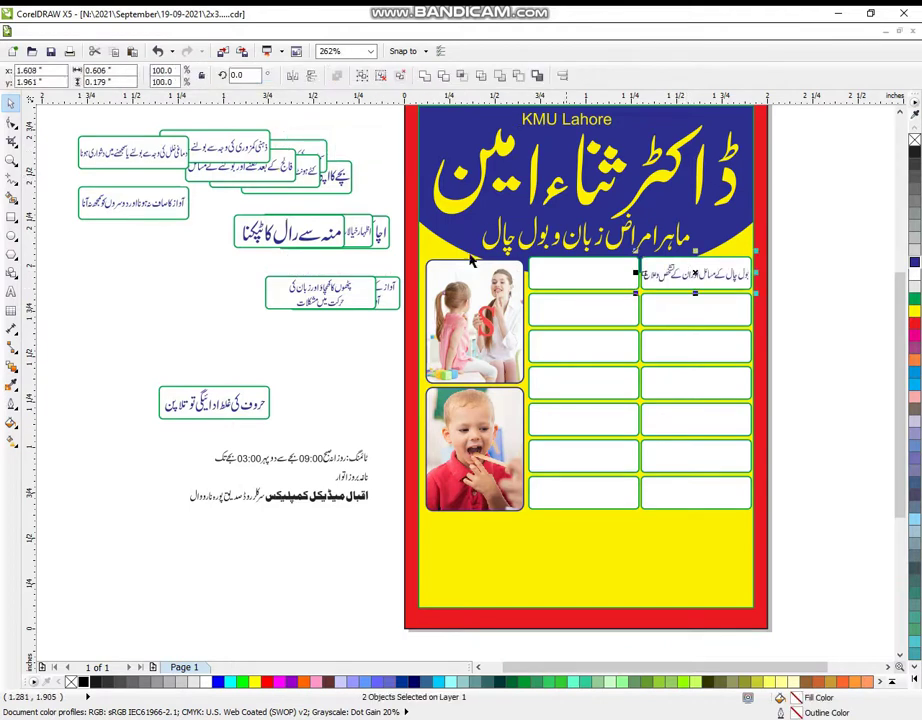
key(ctrl+z)
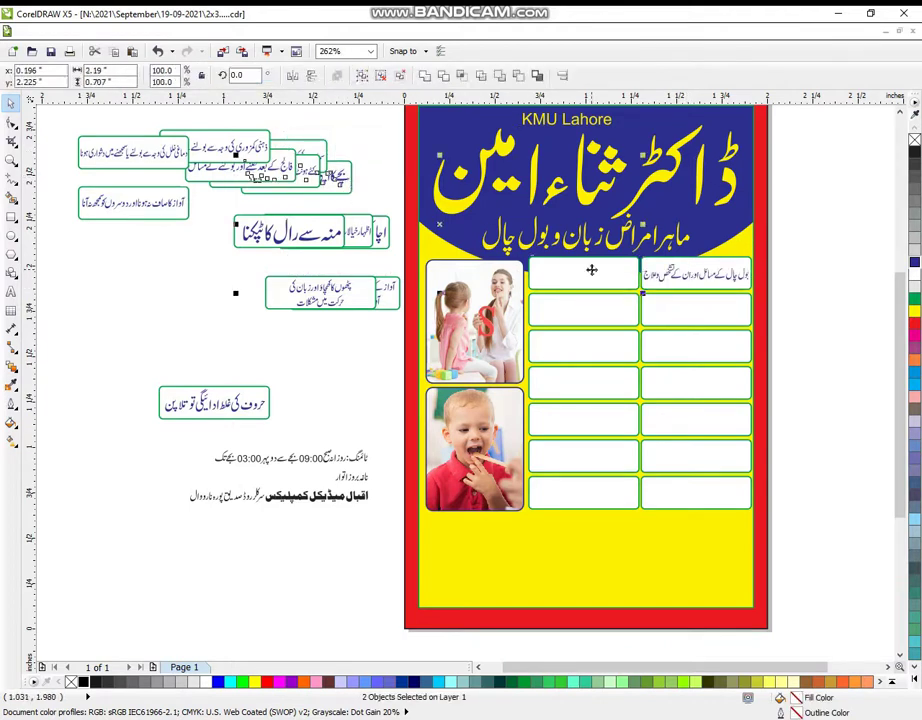
key(e)
key(c)
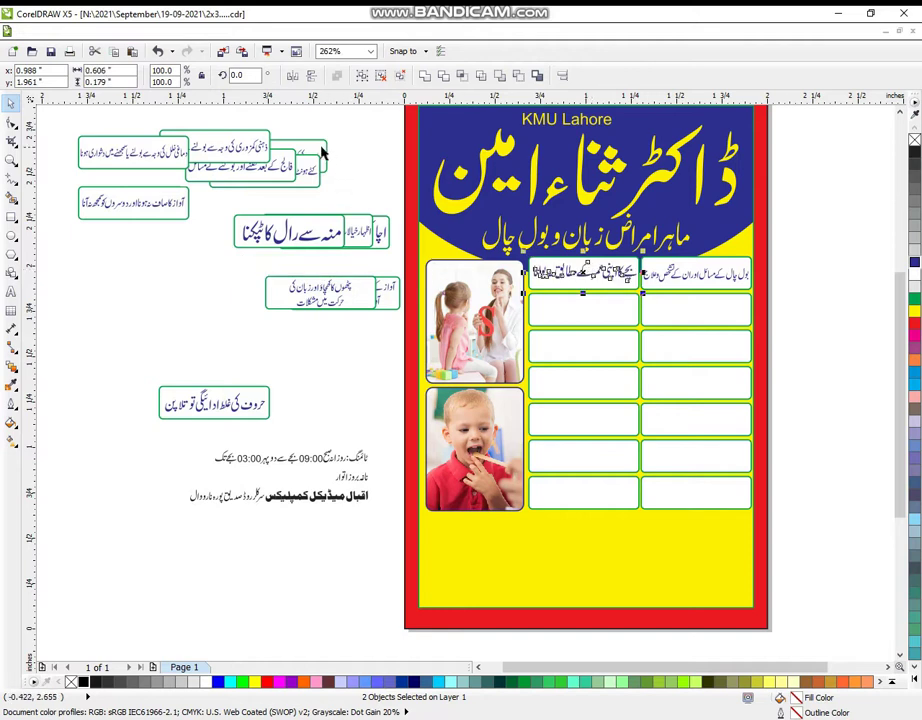
key(ctrl+z)
shift+click(678, 303)
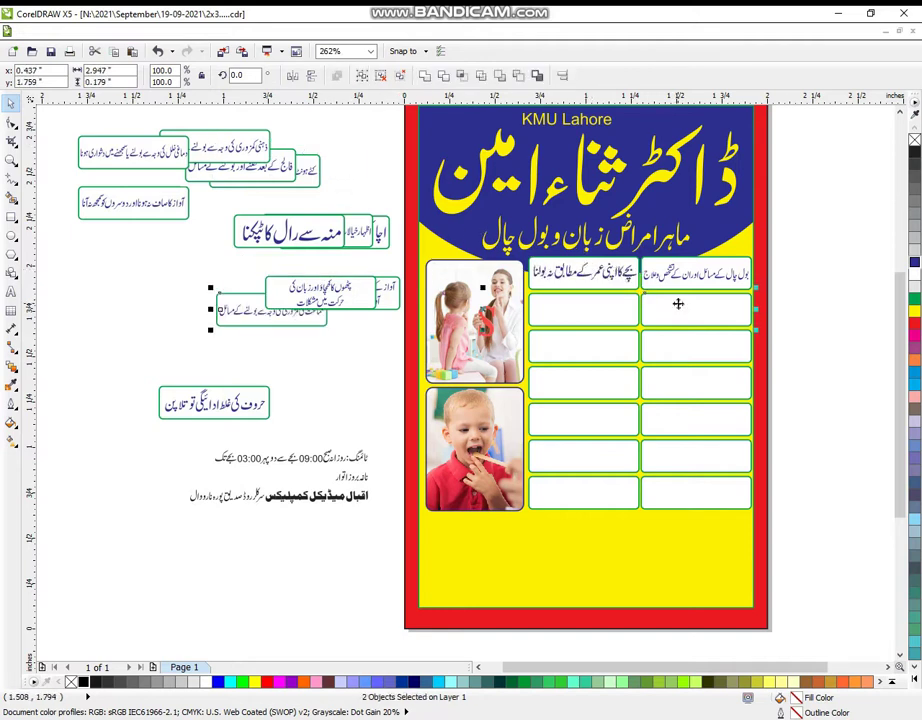
key(e)
key(c)
key(ctrl+z)
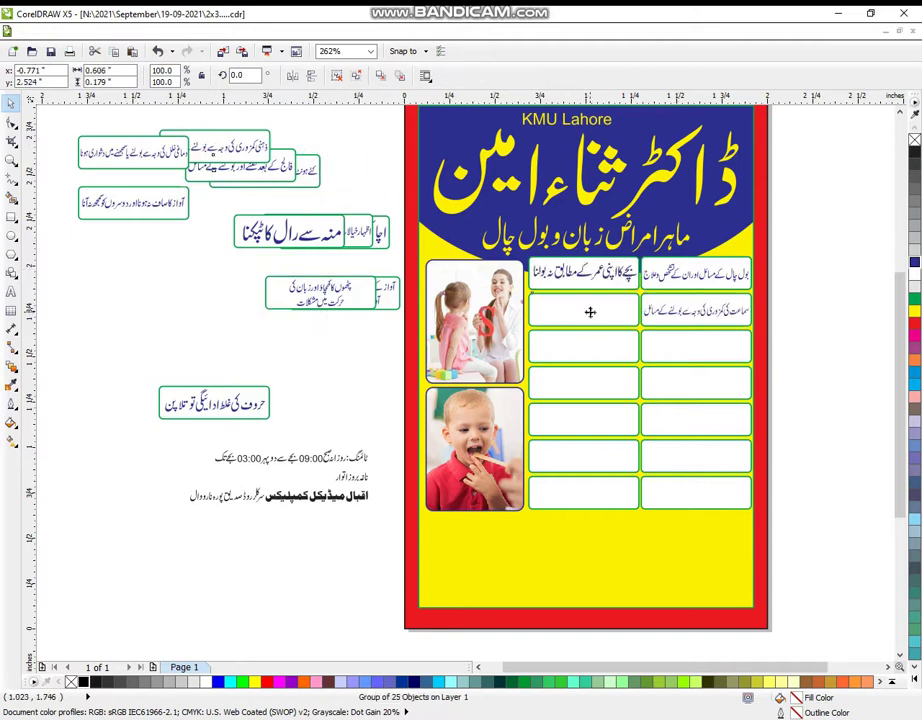
shift+click(590, 310)
key(e)
key(c)
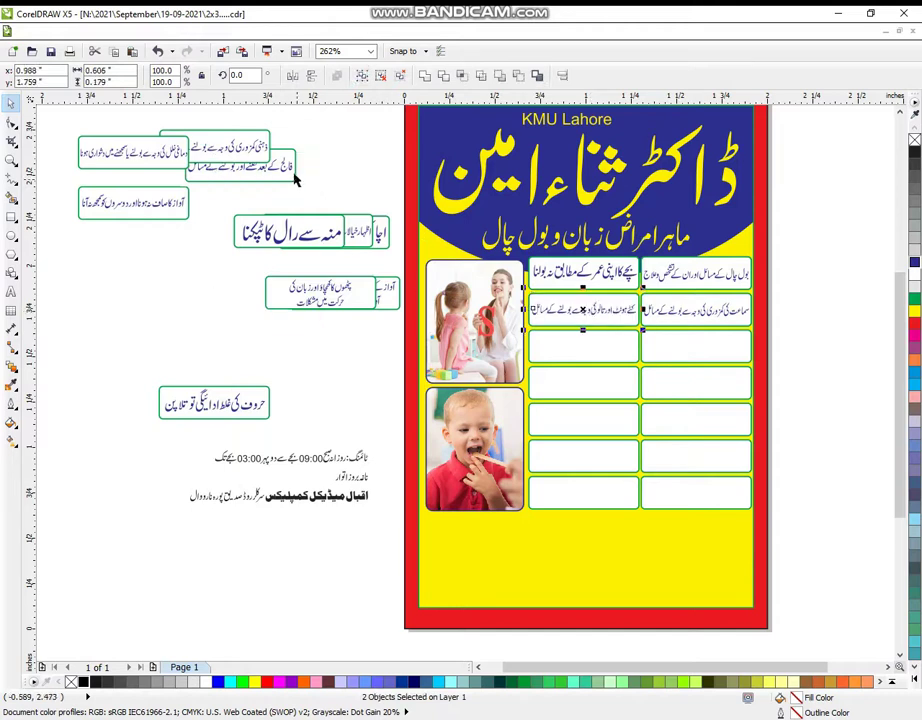
- Centre the next two labels in row three's right and left cells and group one with its cell
click(296, 178)
shift+click(694, 345)
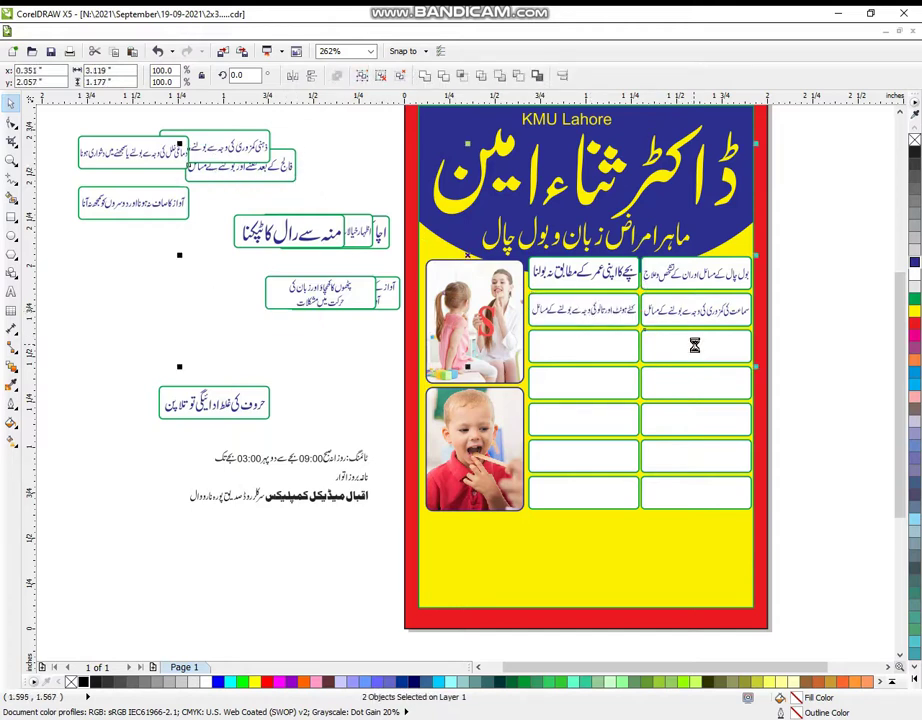
key(c)
key(e)
click(263, 148)
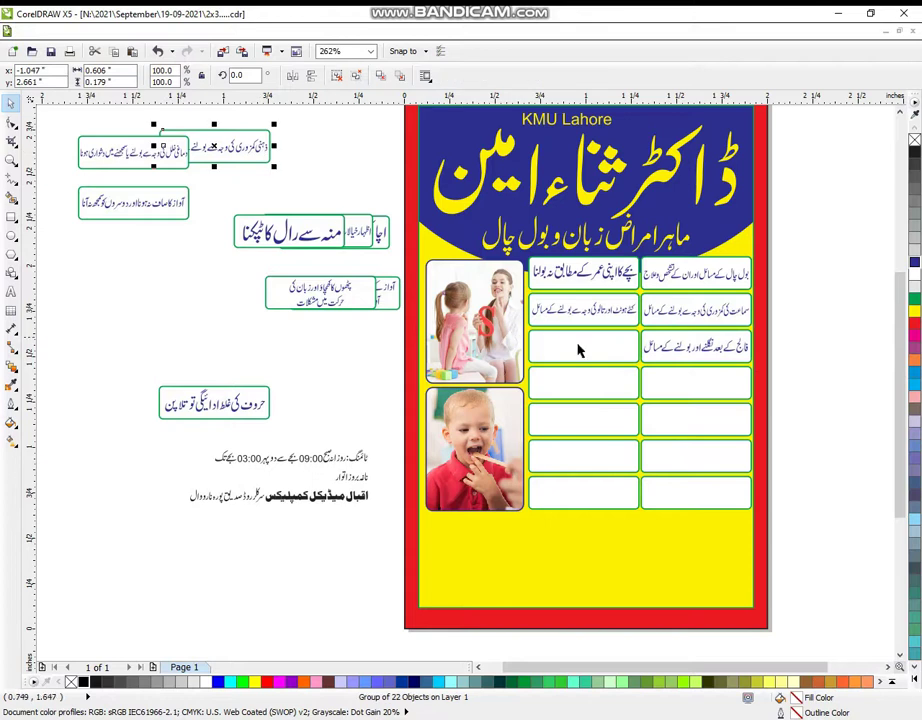
shift+click(580, 345)
key(c)
key(e)
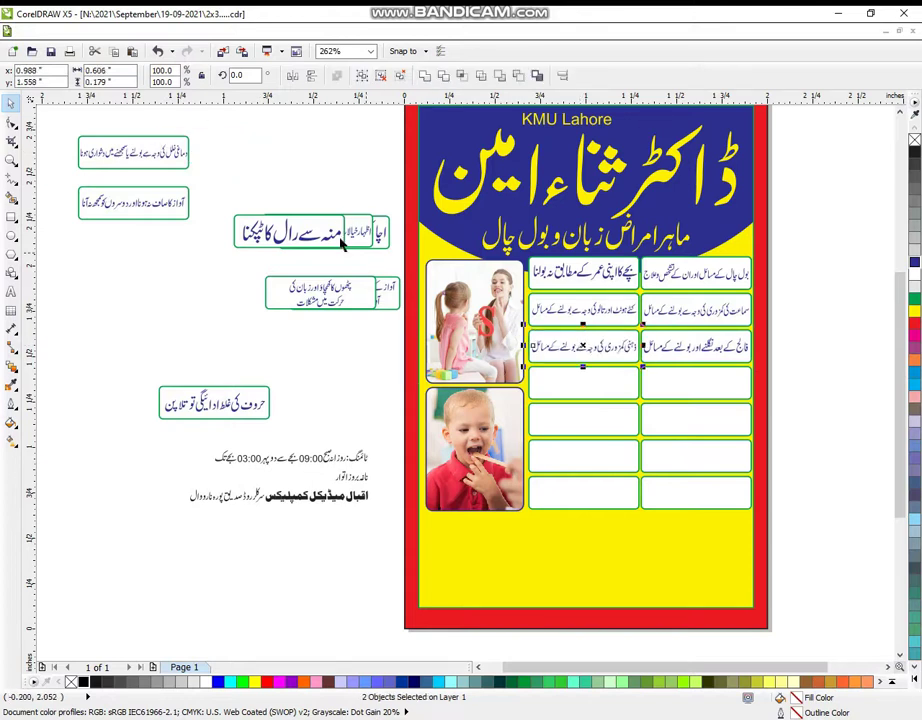
key(ctrl+g)
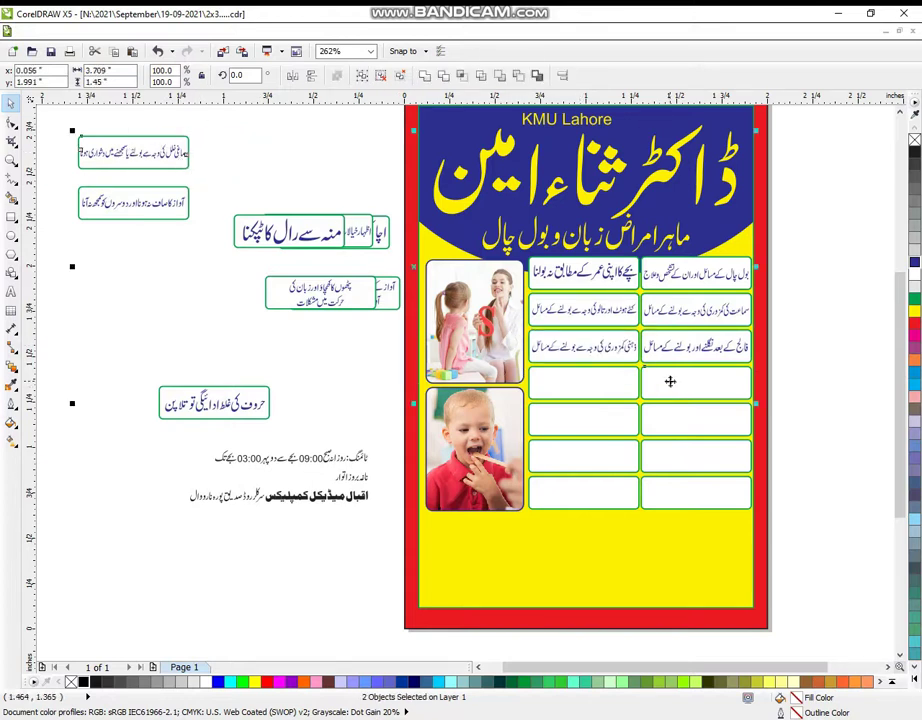
- Centre labels in row four's right and left cells and in row five's right cell
key(e)
key(c)
click(175, 205)
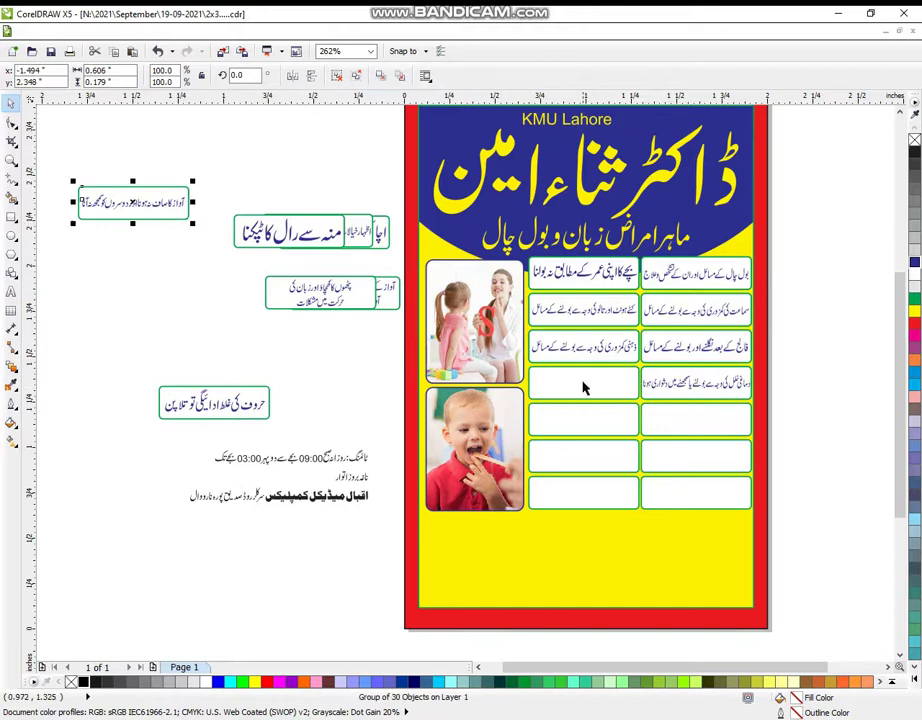
shift+click(582, 381)
key(e)
key(c)
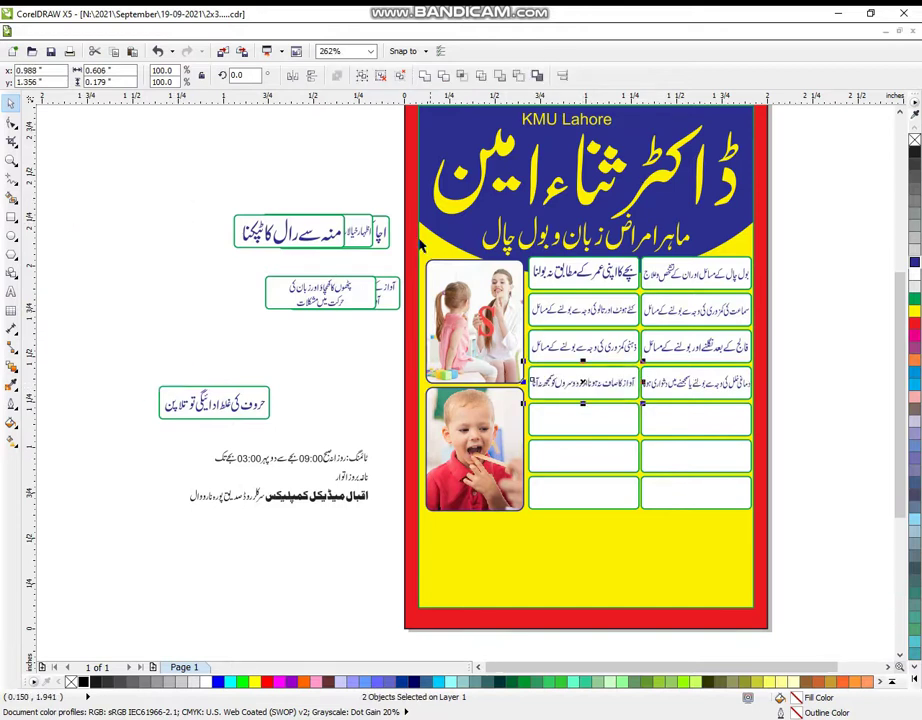
key(ctrl+z)
key(ctrl+z)
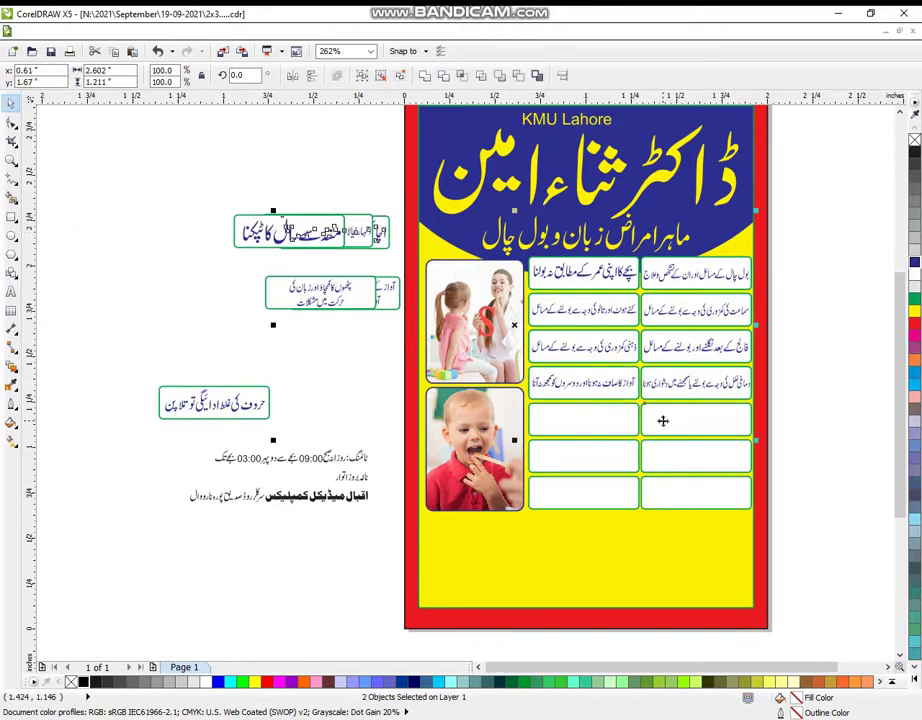
key(e)
key(c)
- Centre label groups in row five's left cell and row six's right cell
click(368, 238)
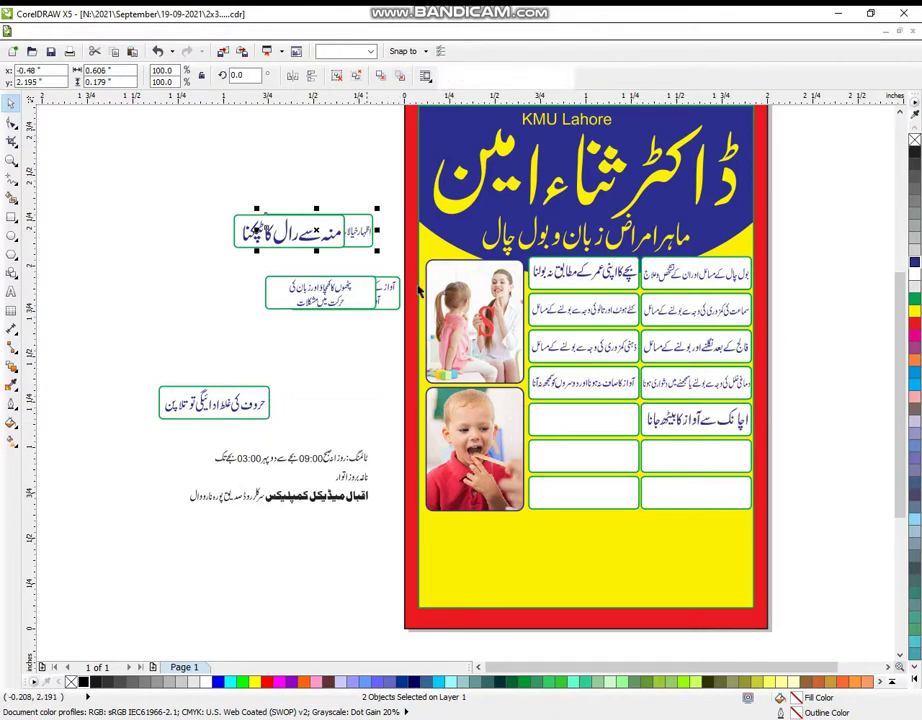
shift+click(598, 430)
key(e)
key(c)
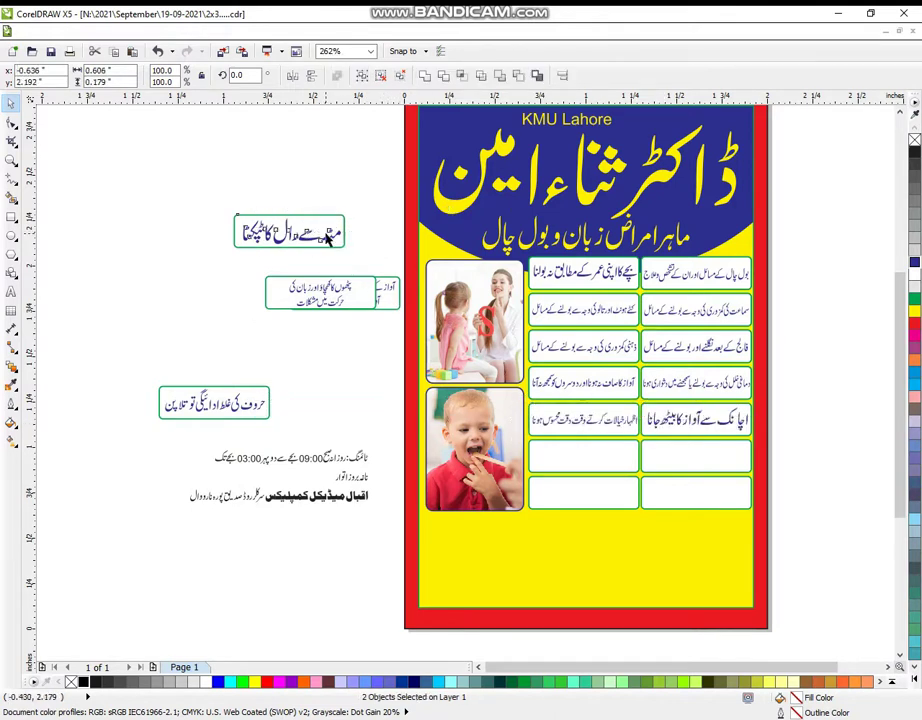
click(328, 237)
shift+click(720, 455)
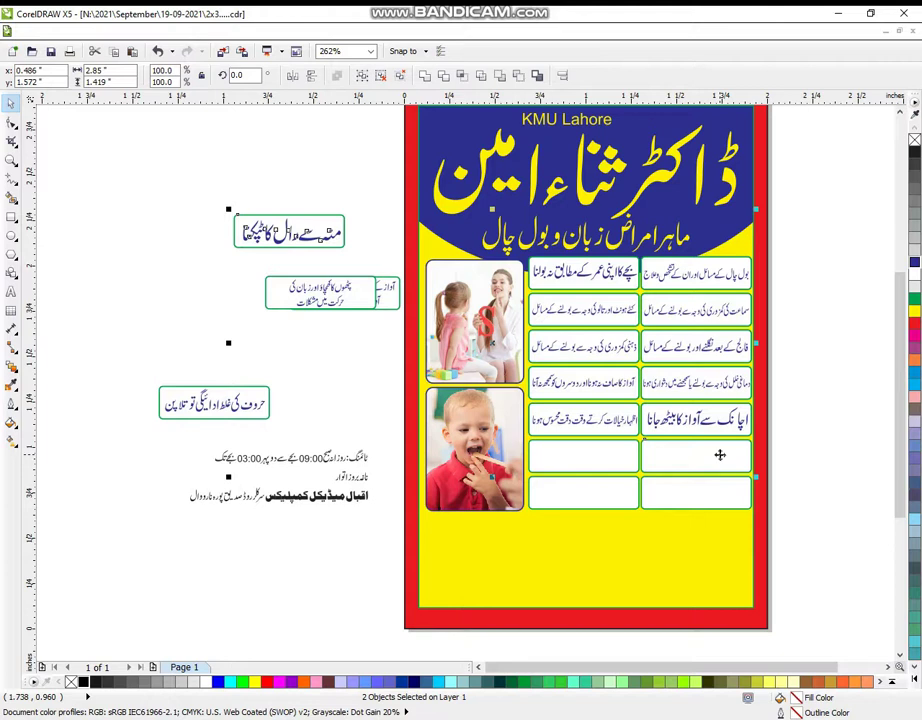
click(290, 232)
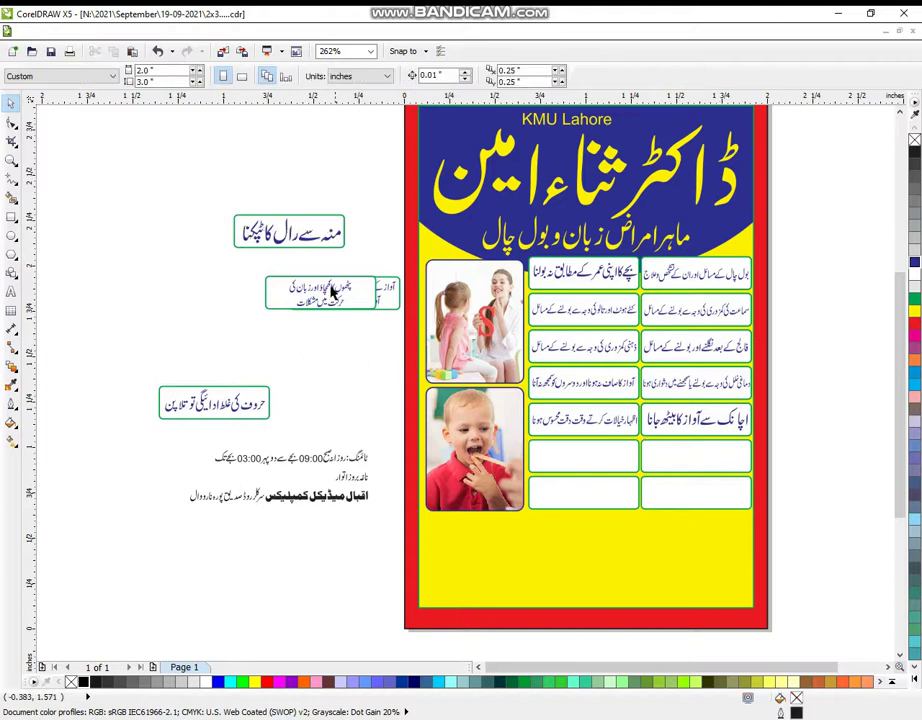
shift+click(670, 452)
key(e)
key(c)
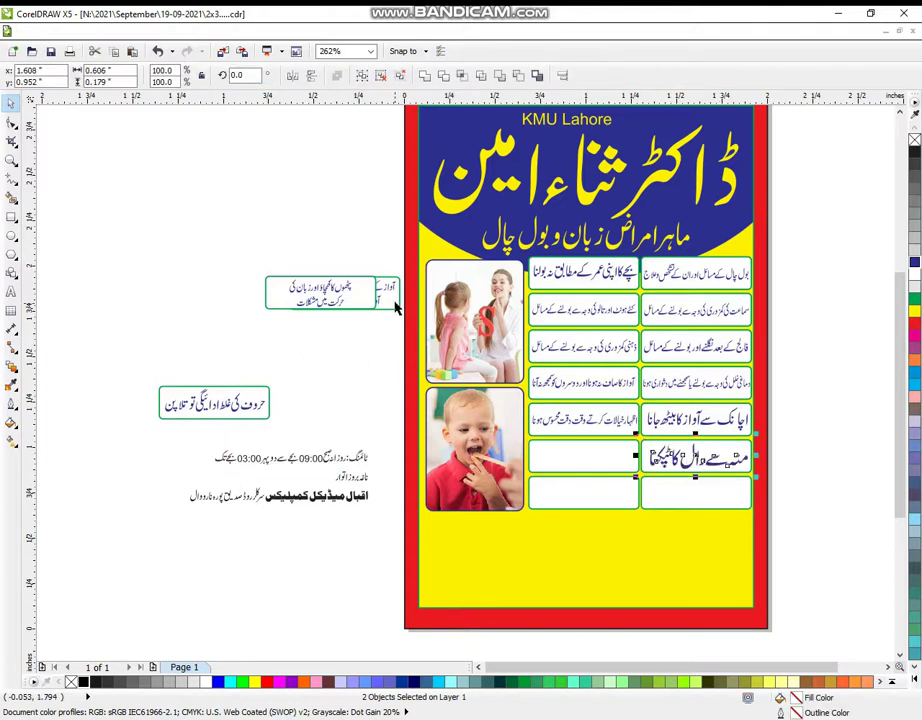
- Centre the next label group, with its text, in row six's left cell after undoing a misaligned box
click(396, 308)
shift+click(586, 463)
key(e)
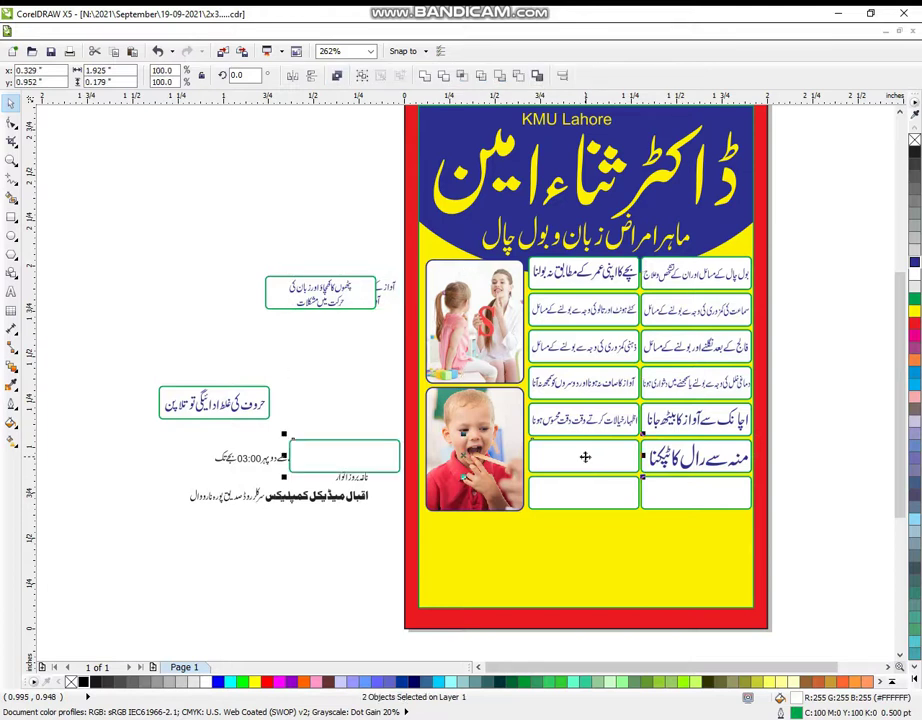
key(c)
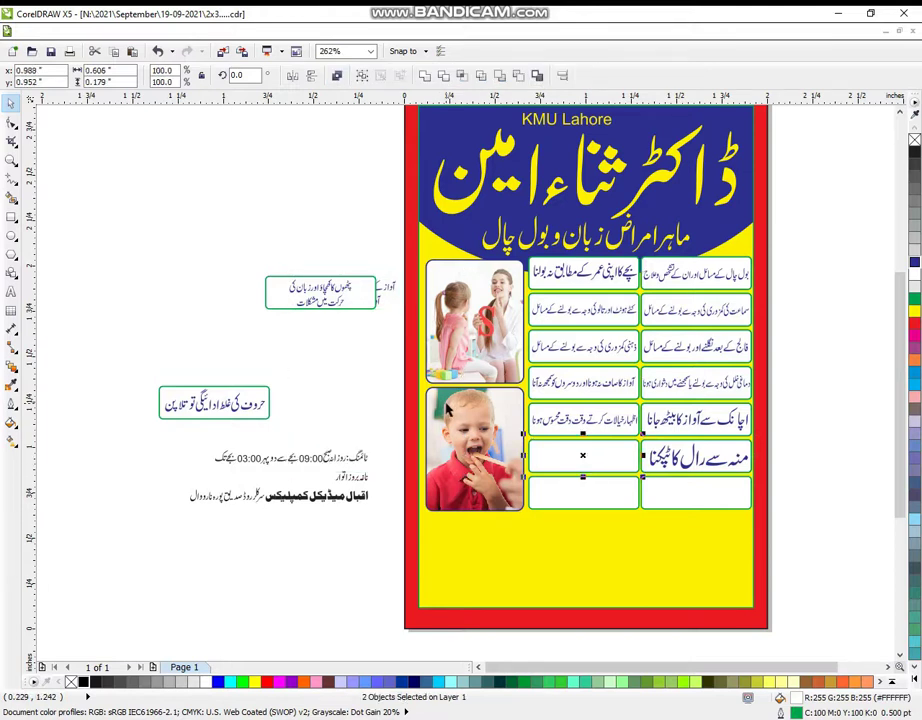
key(ctrl+z)
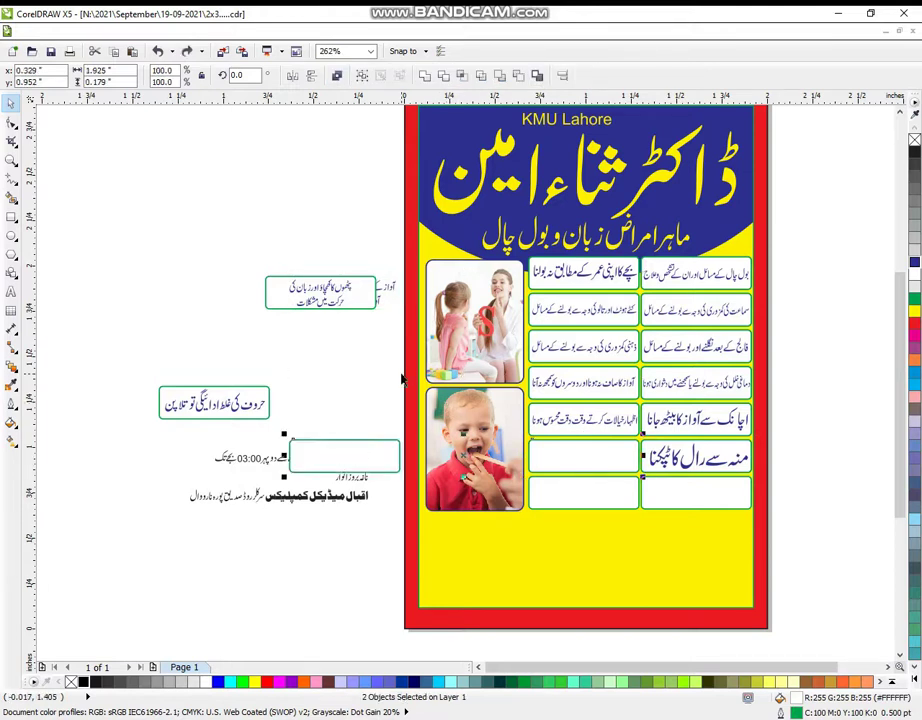
key(ctrl+z)
key(Escape)
click(309, 305)
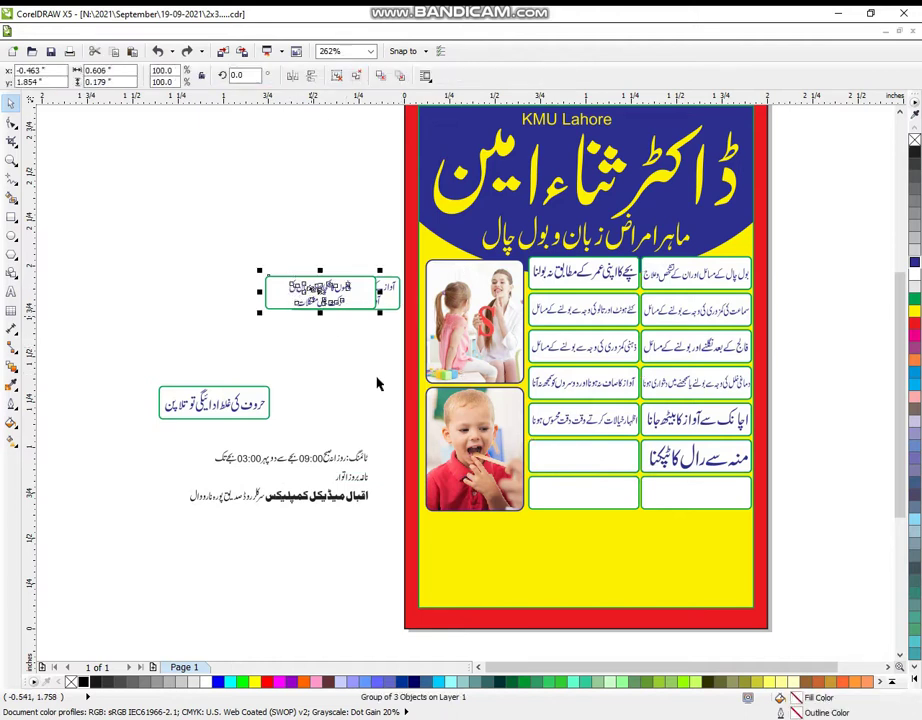
shift+click(593, 452)
key(e)
key(c)
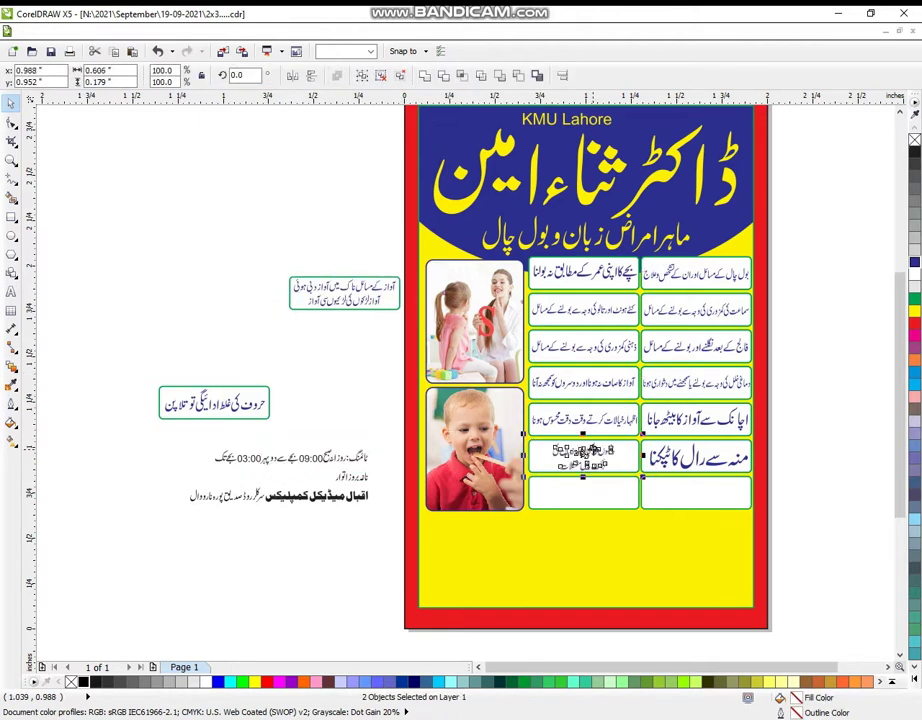
- Group the remaining label's text and box, then centre the last labels in the bottom two empty cells
drag(240, 232, 412, 346)
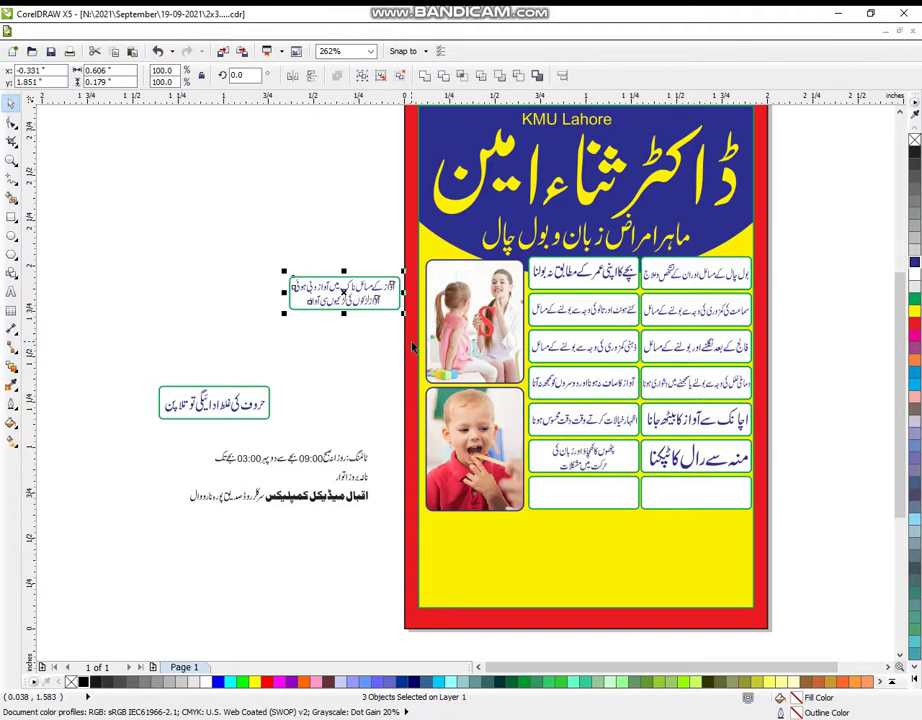
key(ctrl+g)
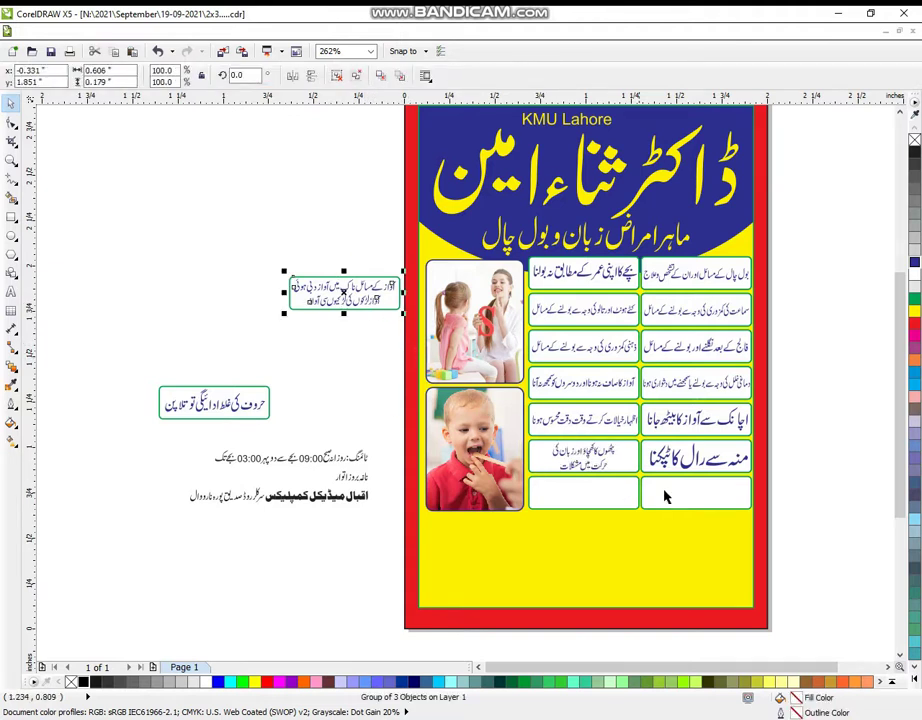
shift+click(665, 497)
key(e)
key(c)
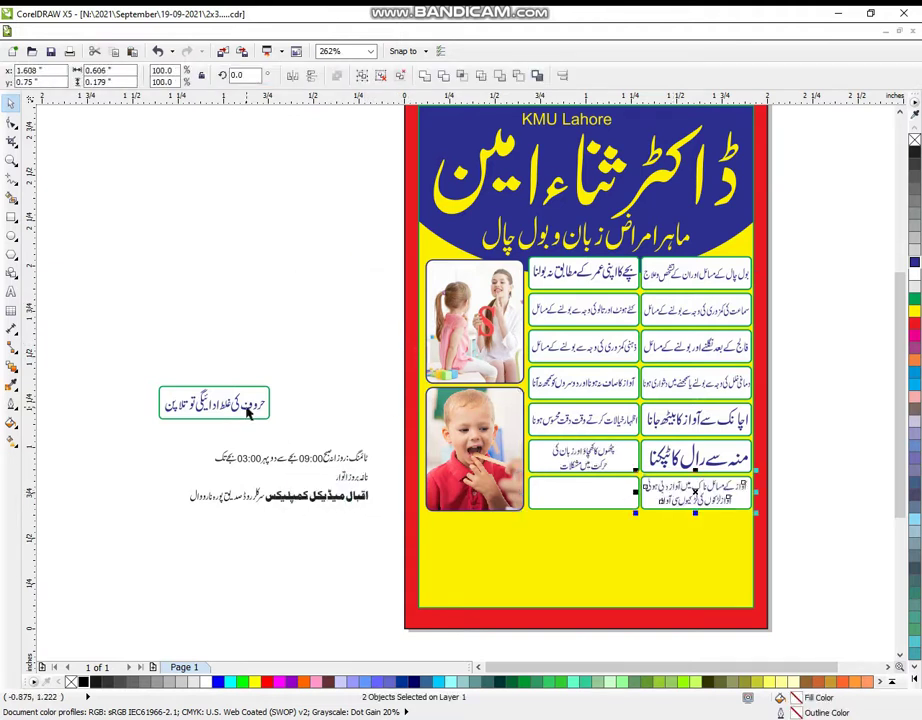
click(248, 414)
shift+click(565, 505)
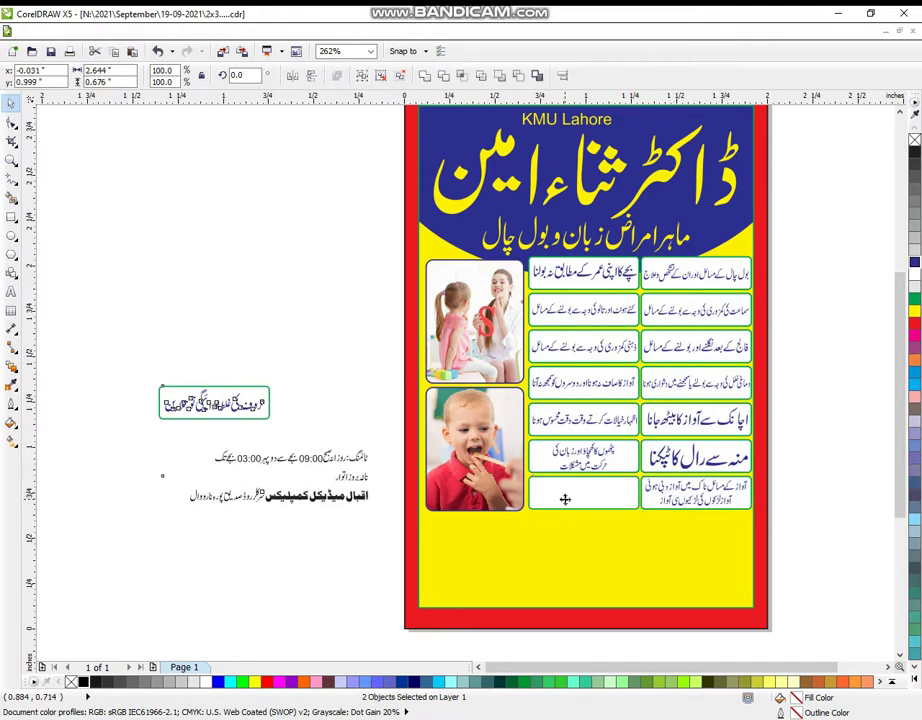
key(e)
key(c)
click(258, 538)
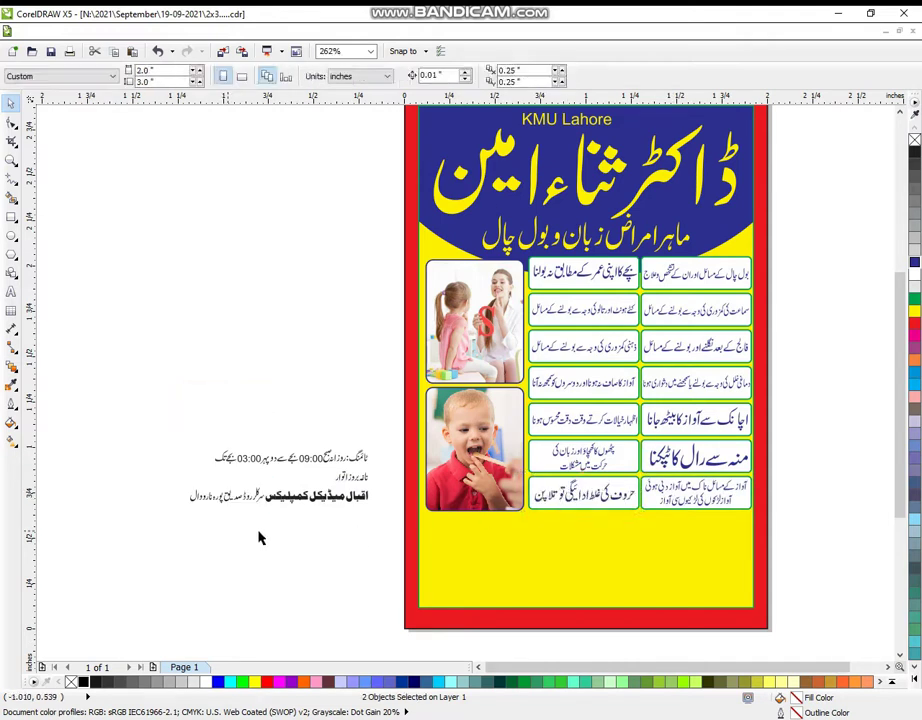
- Zoom to the poster bottom and draw a 2.135 × 0.497-inch rectangle across its lower edge
click(11, 159)
scroll(212, 410, down, 1)
drag(172, 382, 741, 617)
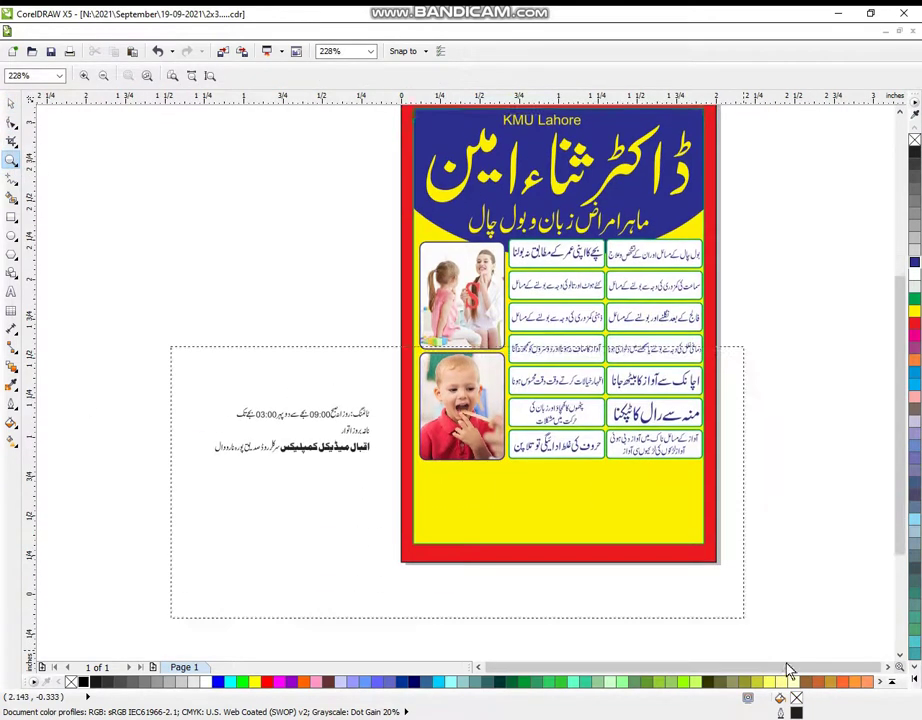
drag(58, 174, 852, 551)
drag(72, 207, 856, 548)
key(space)
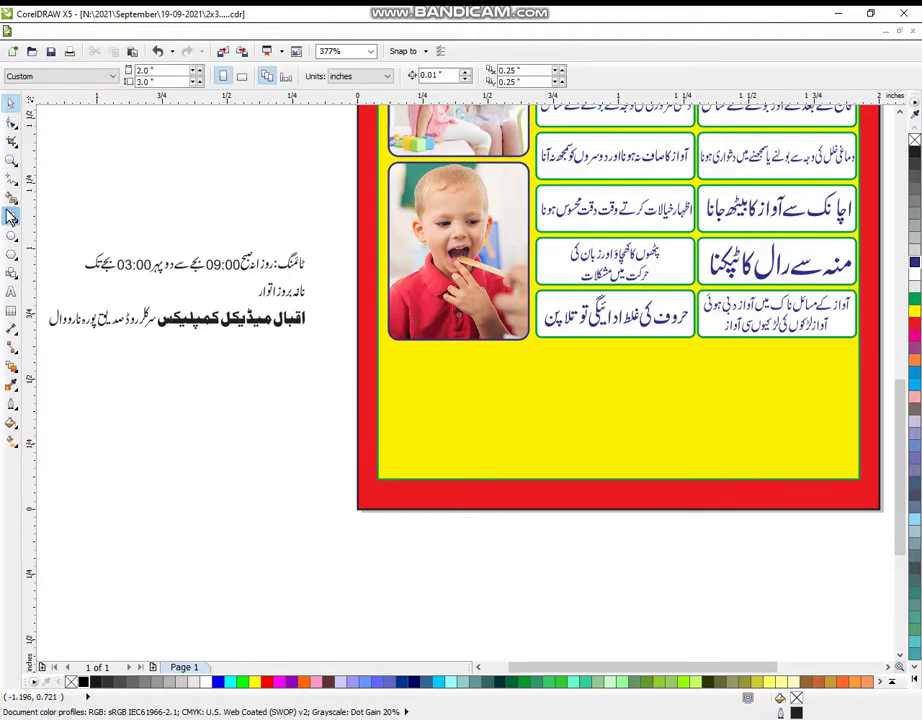
click(11, 216)
drag(335, 425, 825, 557)
click(11, 104)
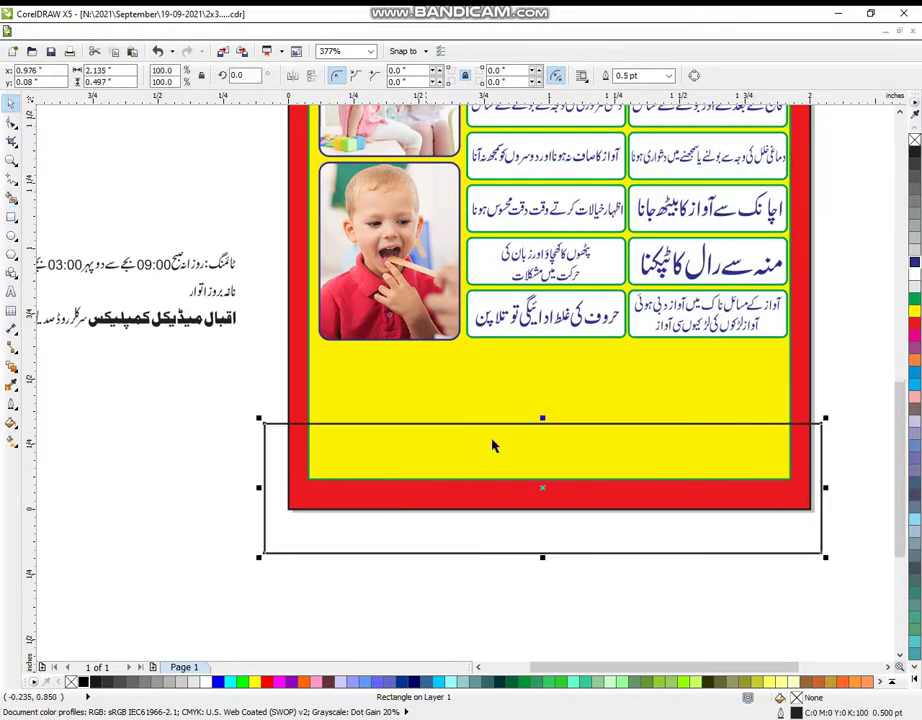
- Nudge the rectangle up slightly and give it a dark blue fill with a white outline
drag(548, 496, 548, 478)
click(914, 262)
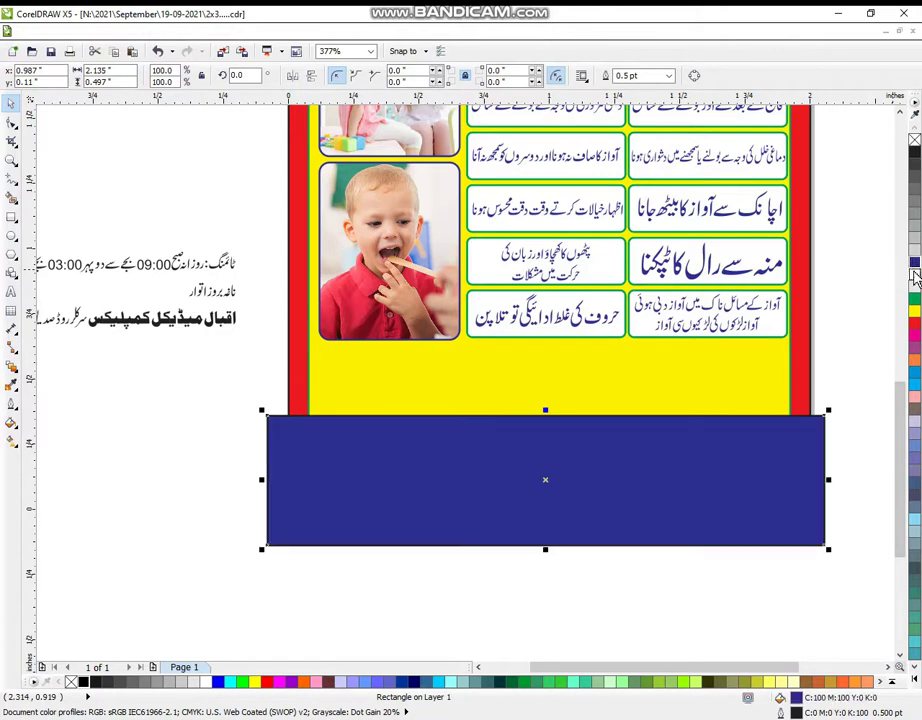
right_click(914, 274)
click(794, 555)
click(696, 498)
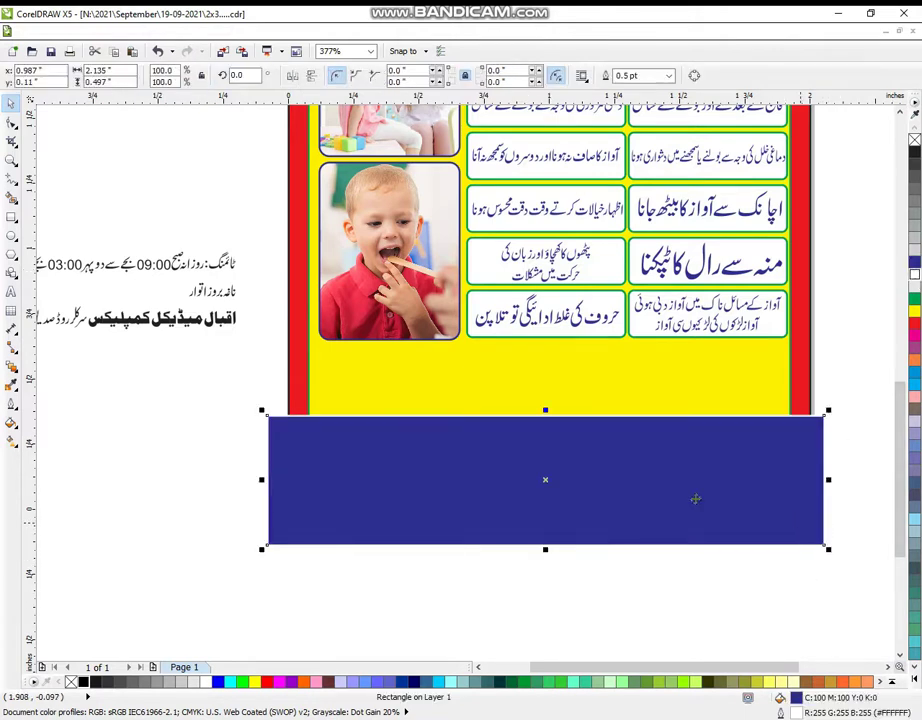
- PowerClip the blue rectangle inside the poster's yellow frame as a footer strip
click(212, 37)
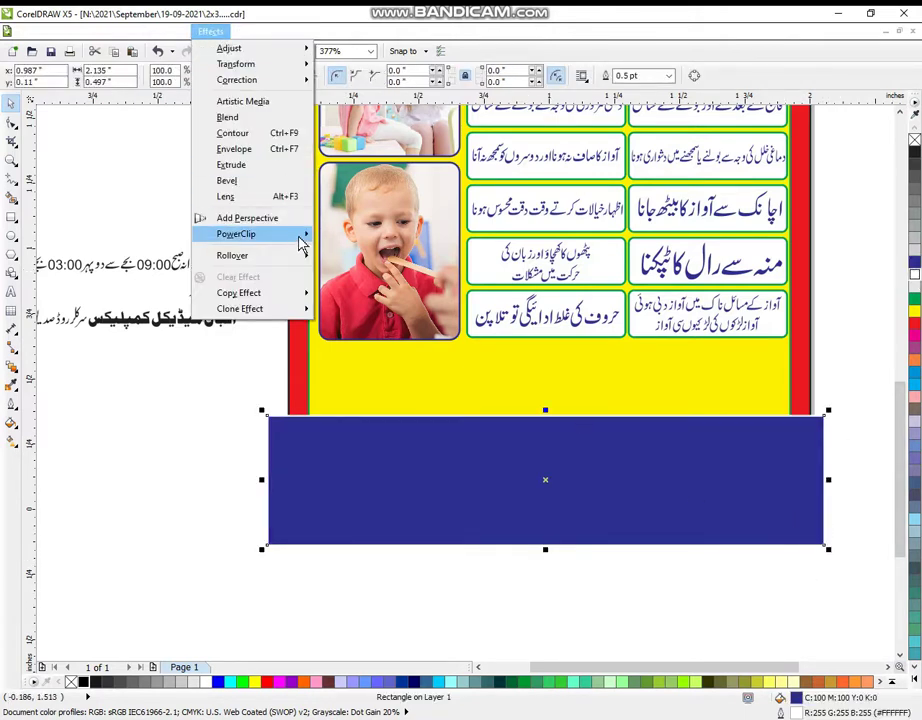
mouse_move(300, 235)
click(335, 236)
click(410, 371)
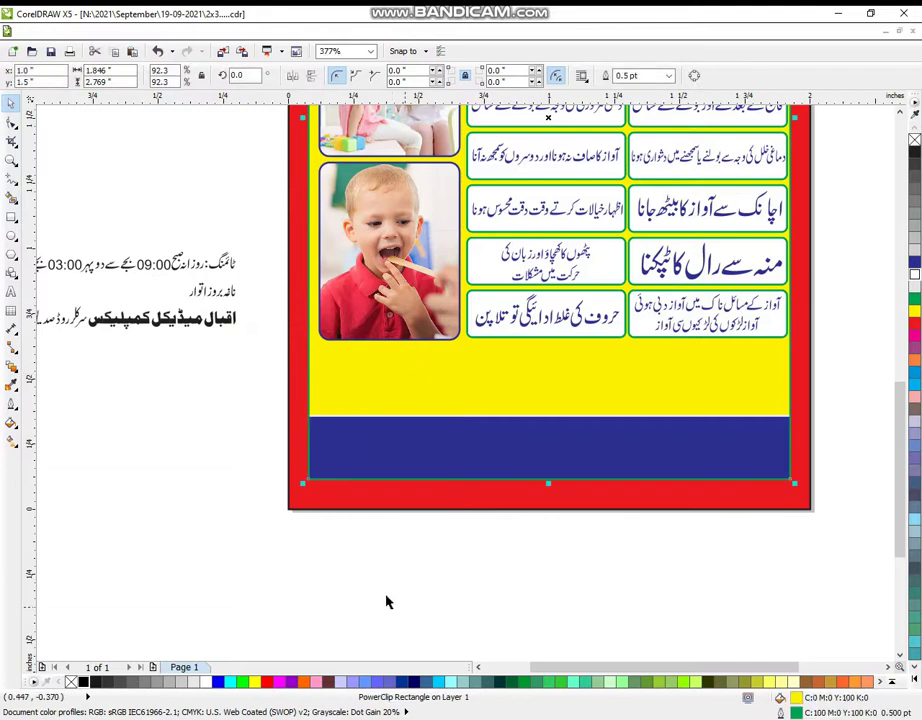
click(11, 160)
scroll(342, 364, down, 2)
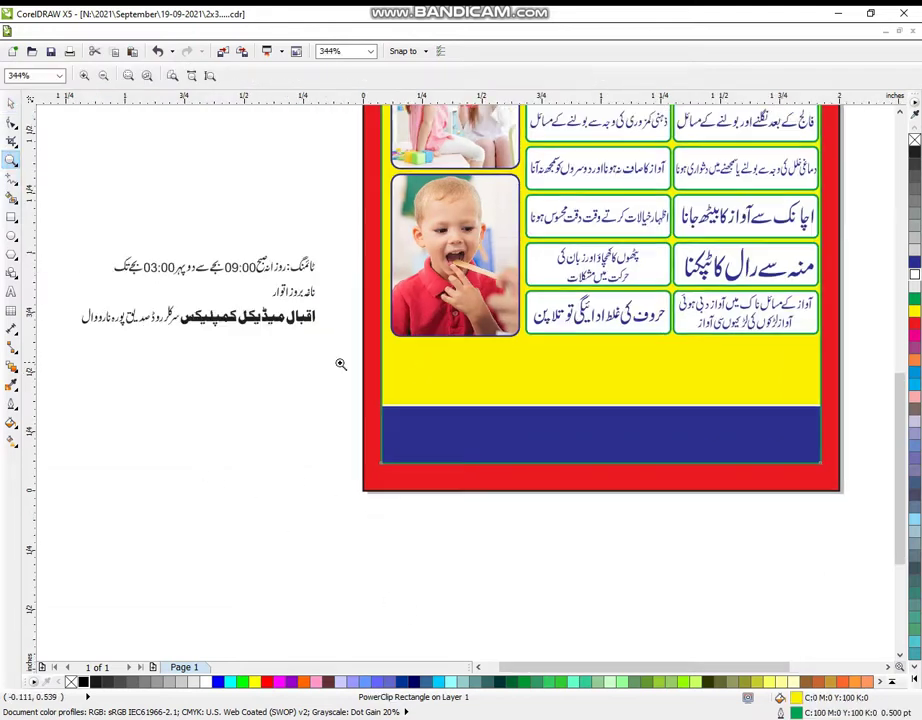
drag(97, 193, 838, 578)
right_click(224, 381)
drag(62, 202, 882, 541)
click(10, 100)
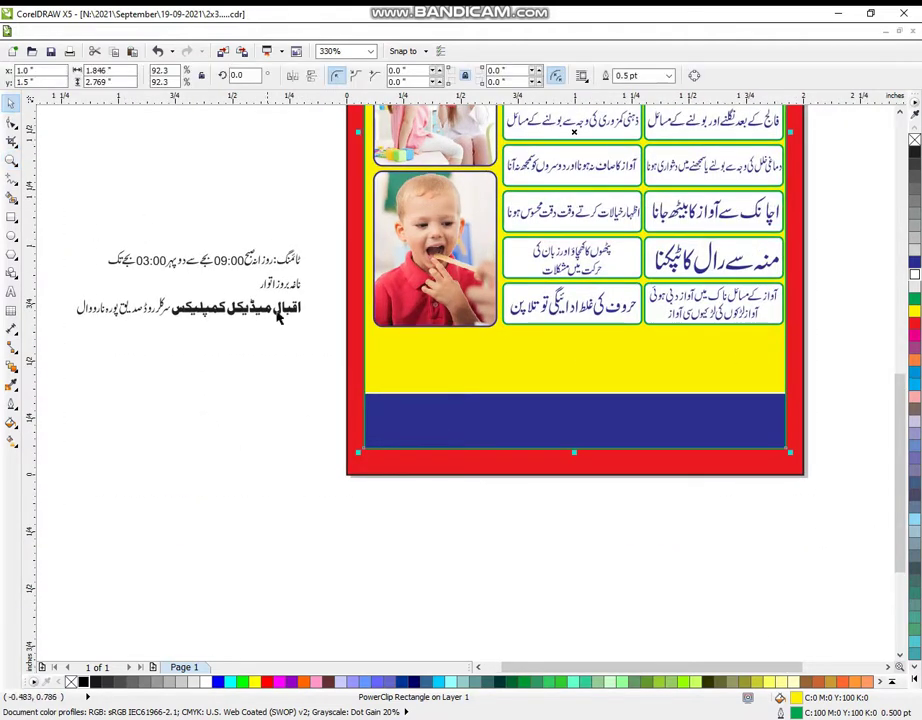
- Group the clinic name text, enlarge it to about double size in the blue footer, and colour it white
drag(310, 290, 185, 342)
drag(309, 294, 365, 289)
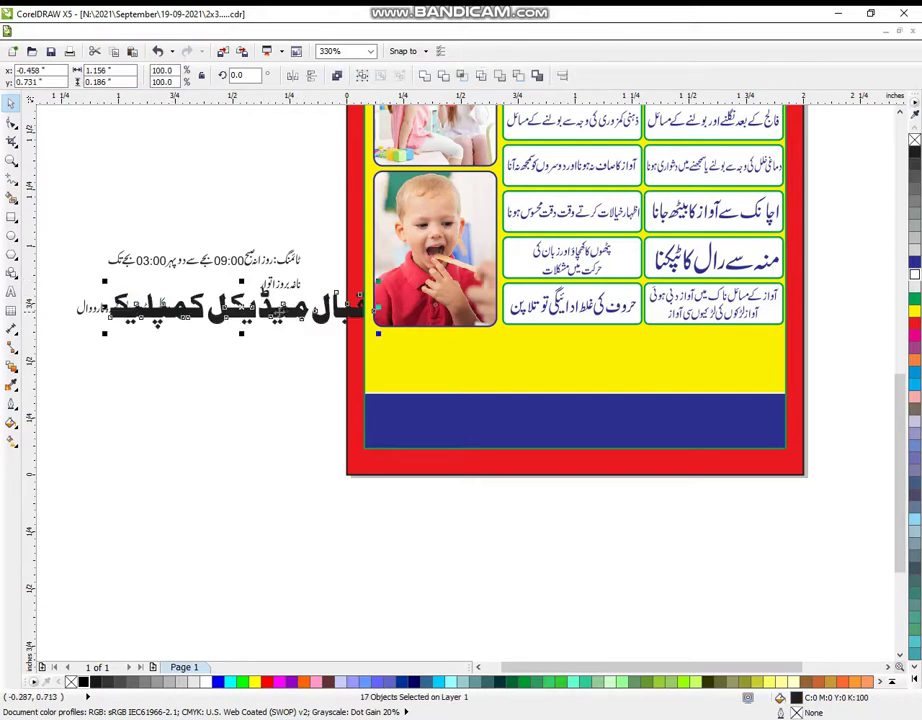
drag(264, 293, 659, 428)
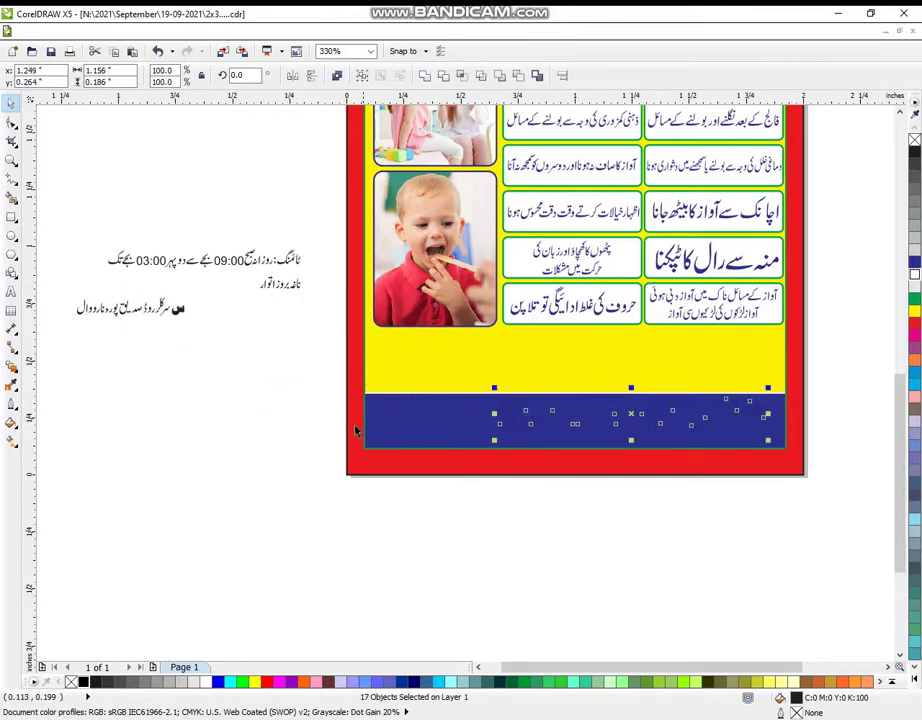
key(ctrl+z)
key(ctrl+z)
key(Escape)
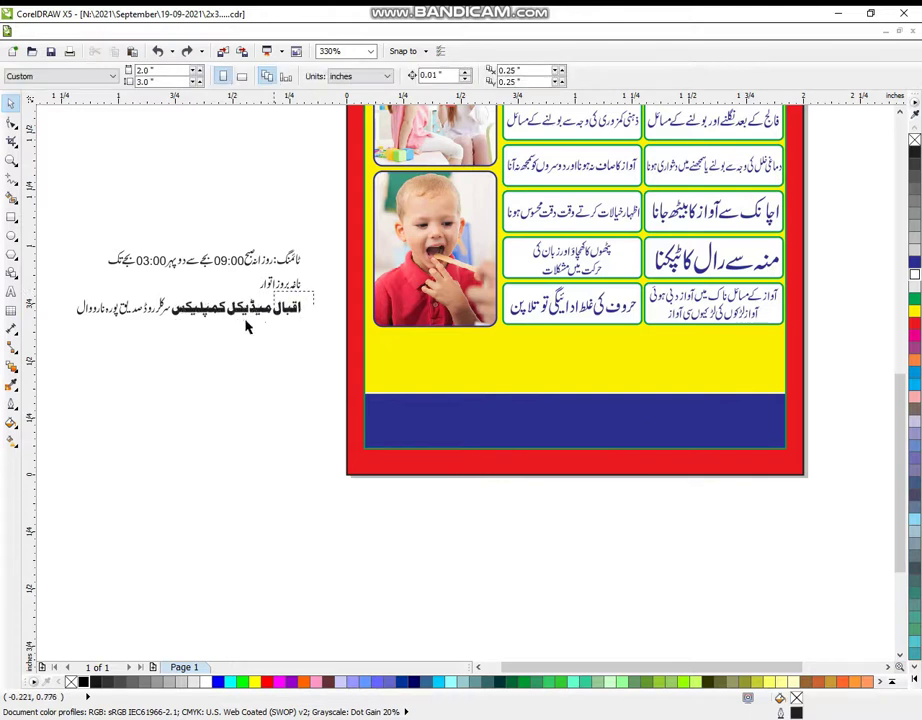
drag(313, 289, 174, 347)
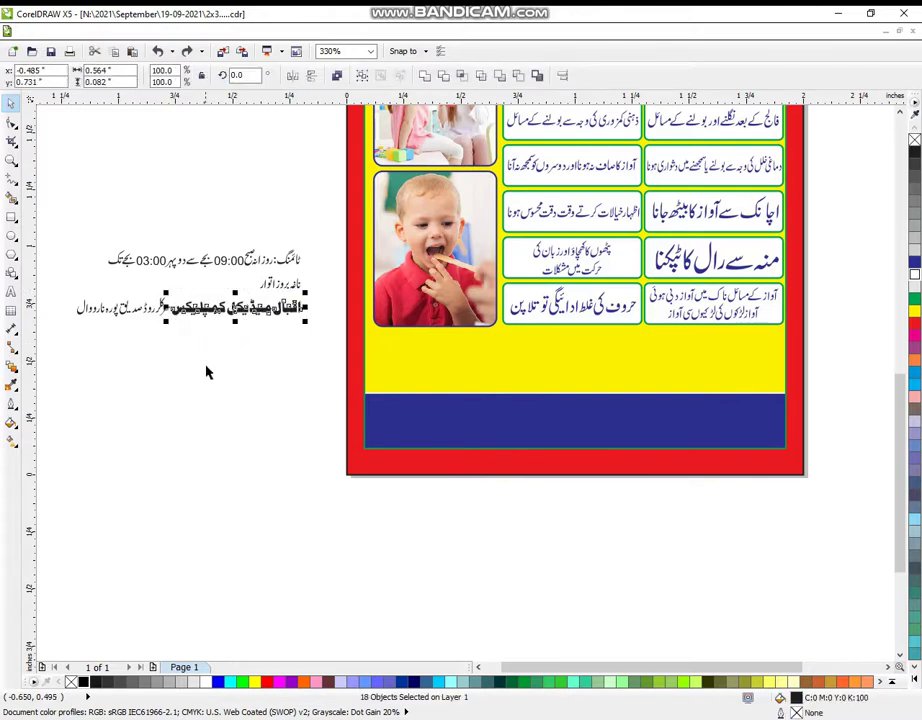
key(ctrl+g)
drag(304, 295, 659, 432)
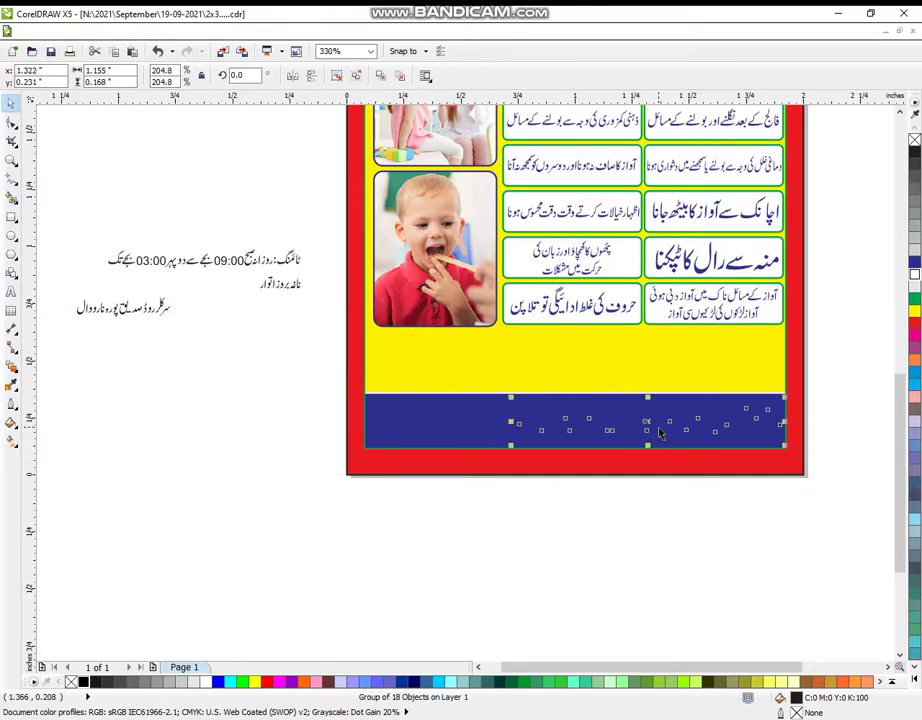
click(913, 288)
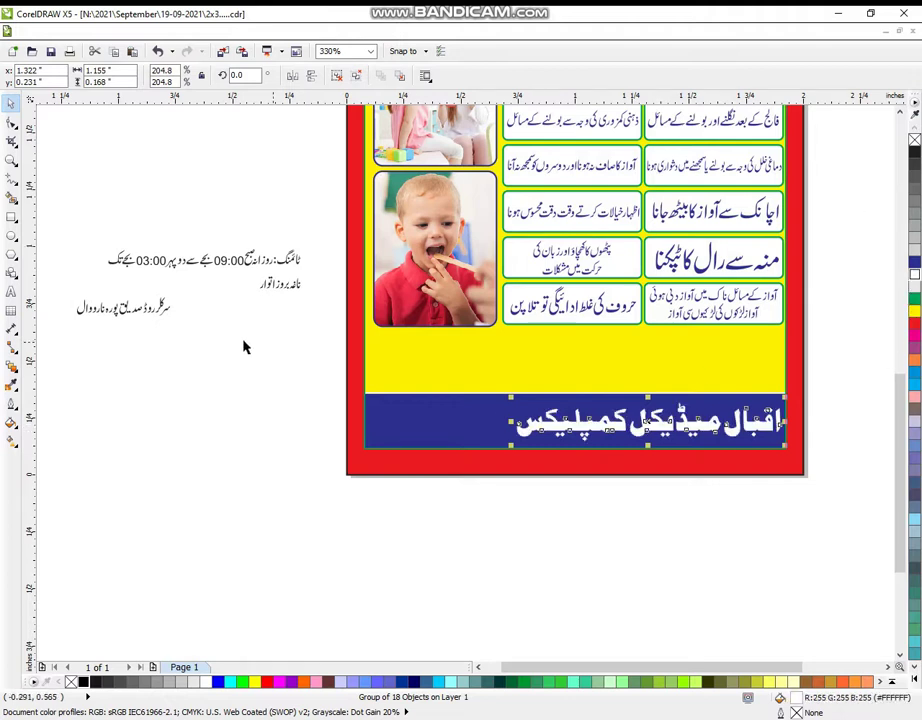
- Group the address line, enlarge and narrow it beside the name in the footer, and make it white
drag(58, 292, 199, 352)
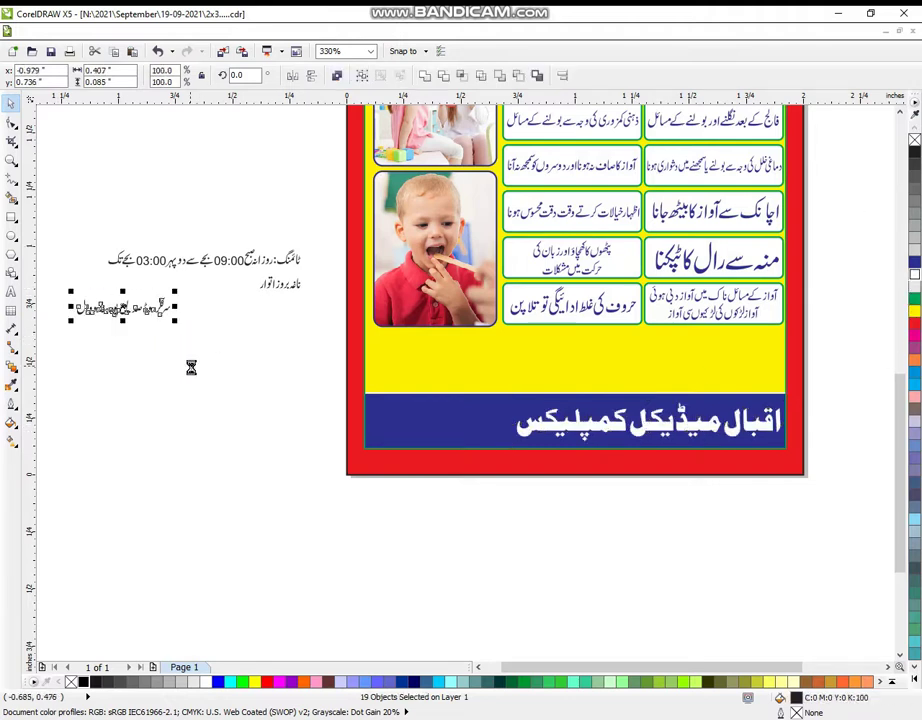
key(ctrl+g)
drag(176, 290, 238, 277)
drag(191, 330, 476, 444)
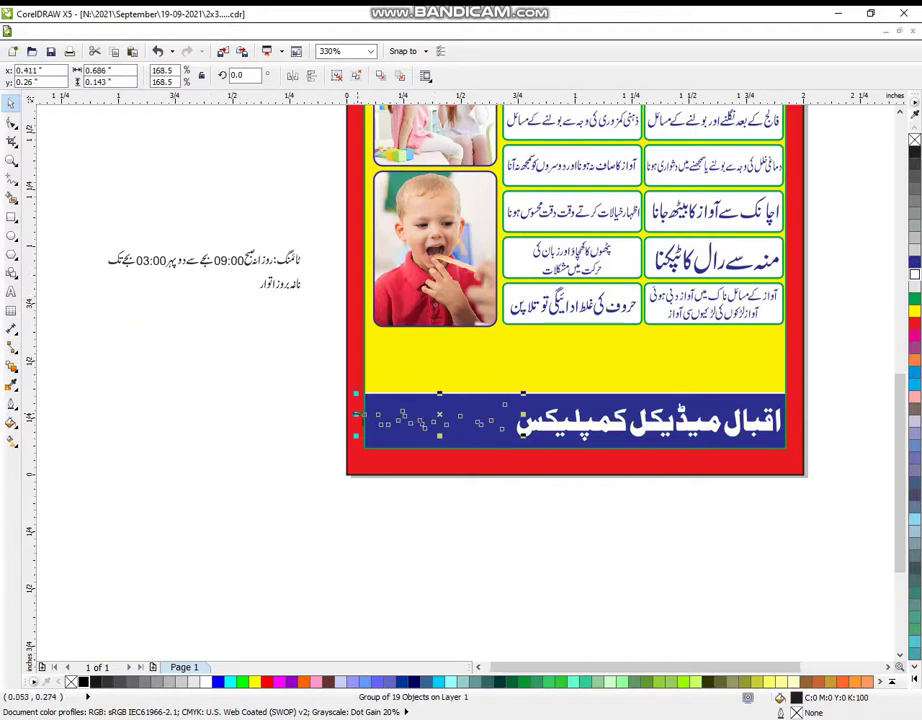
drag(357, 414, 370, 414)
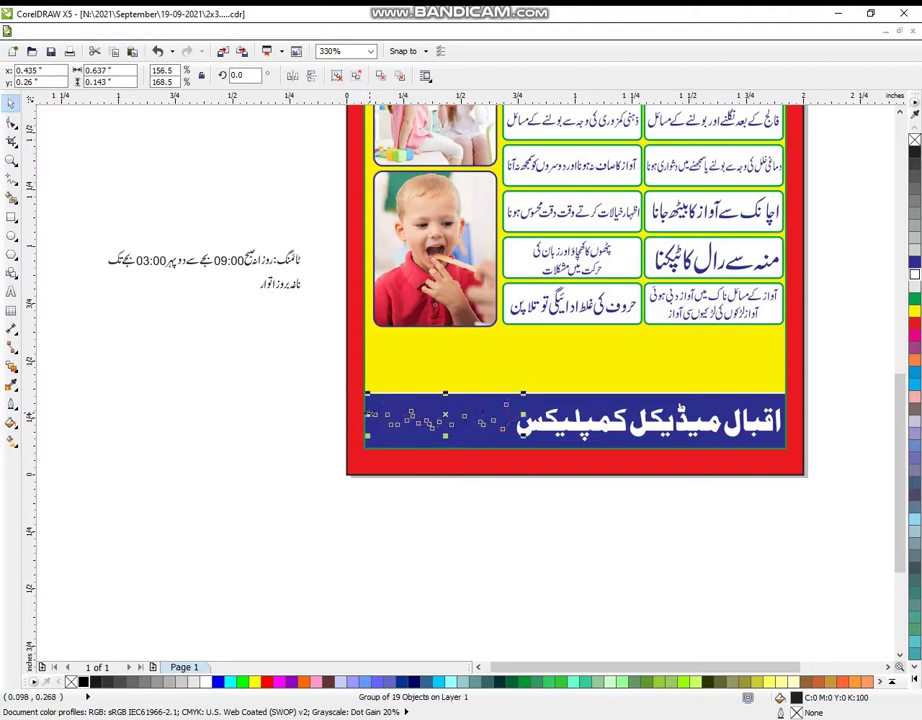
click(914, 273)
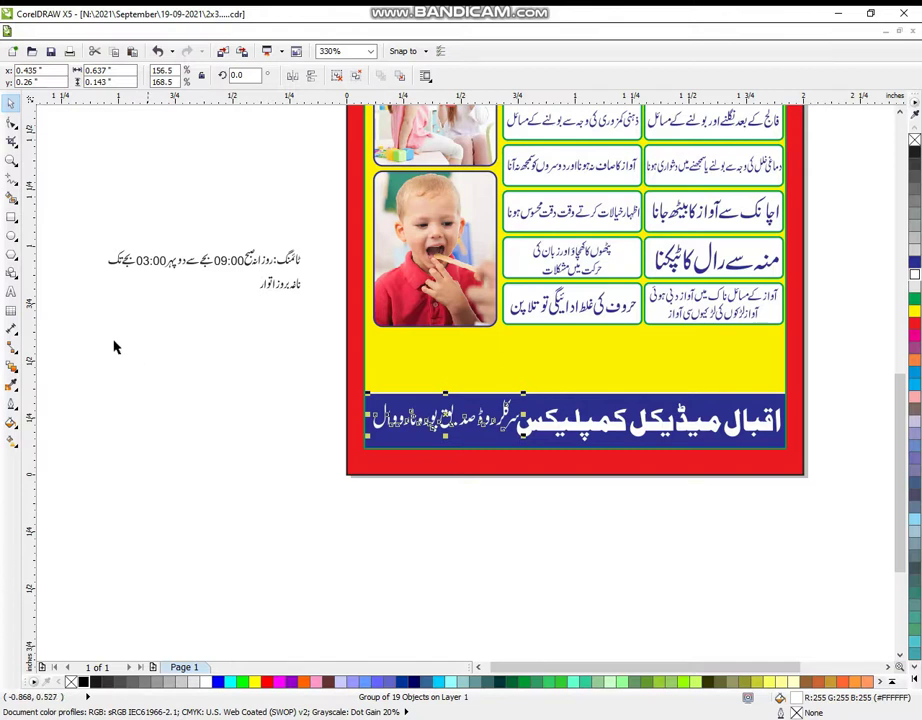
- Type the clinic's phone numbers as a new text line
click(11, 294)
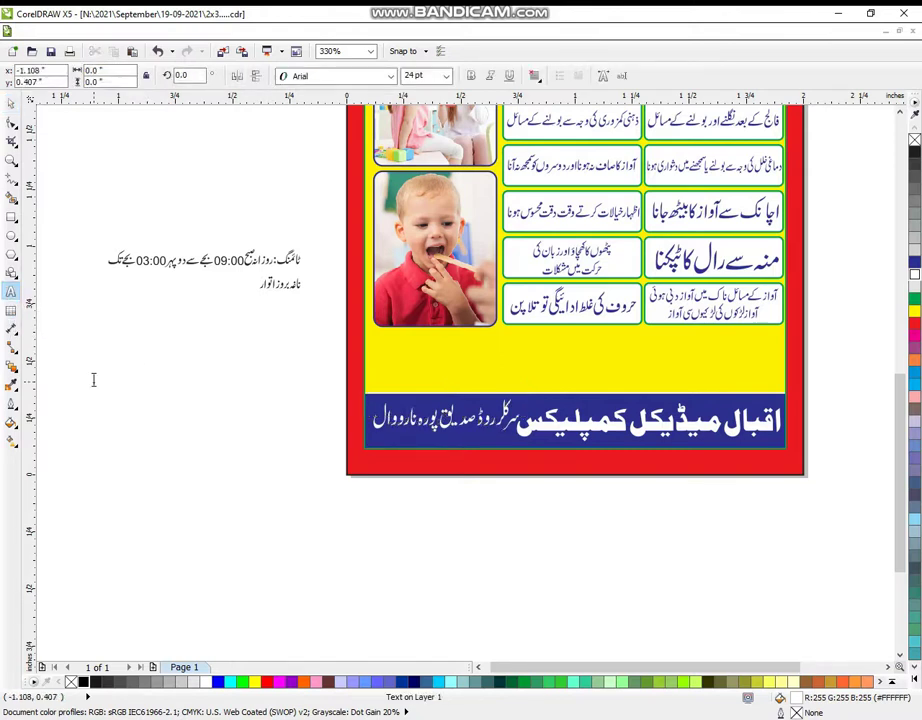
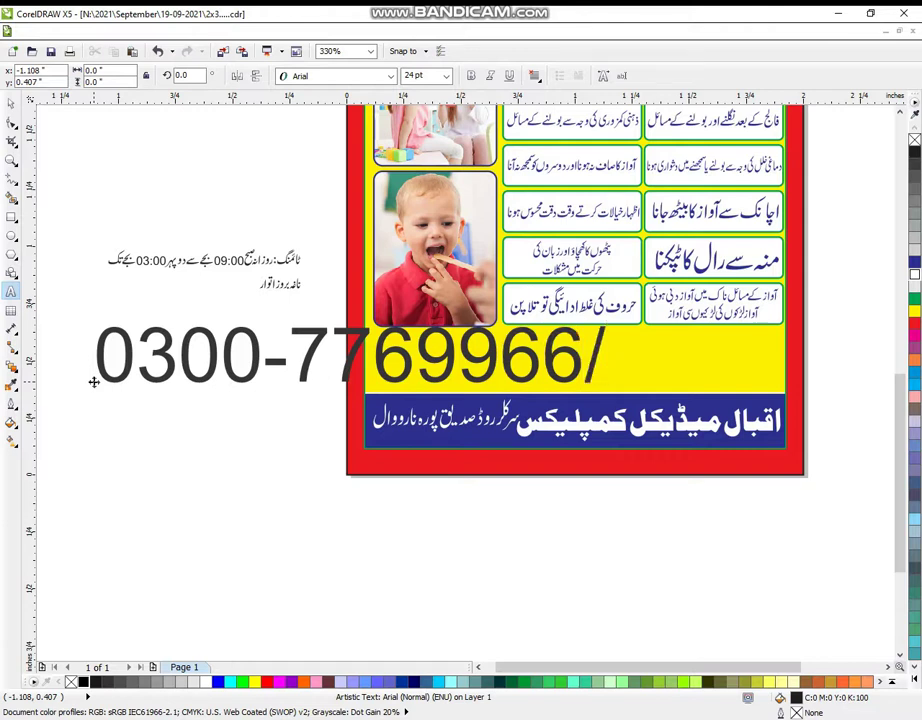
text(0542)
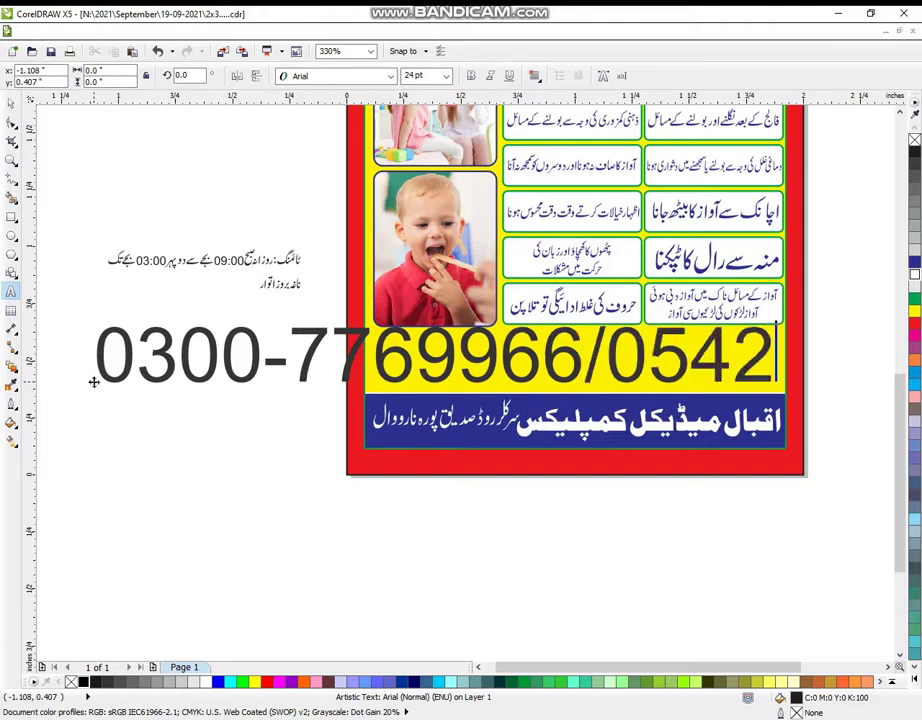
text(-4)
key(BackSpace)
text(0)
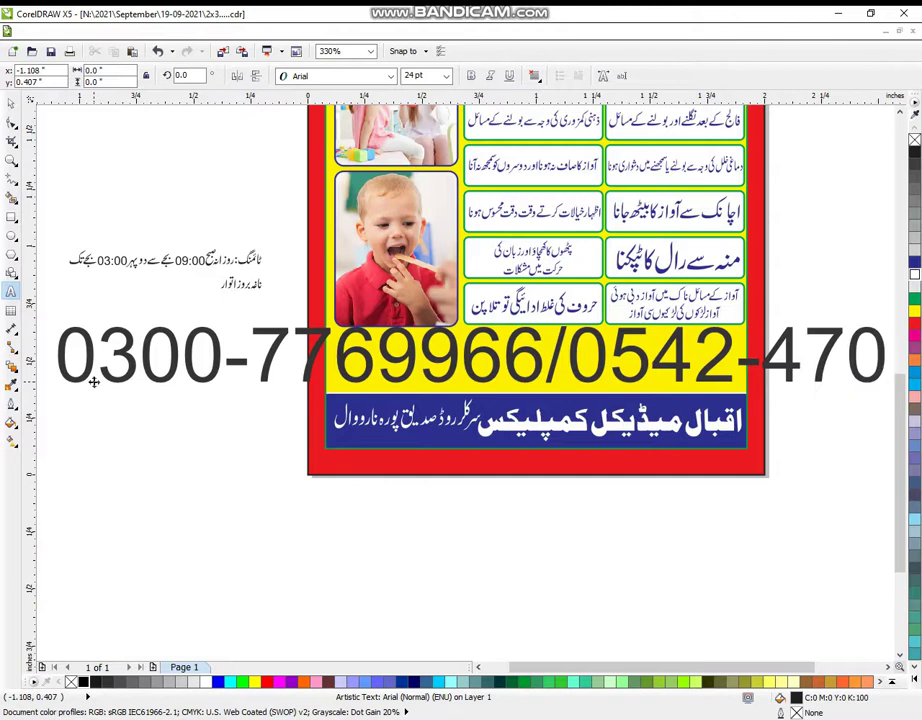
text(595)
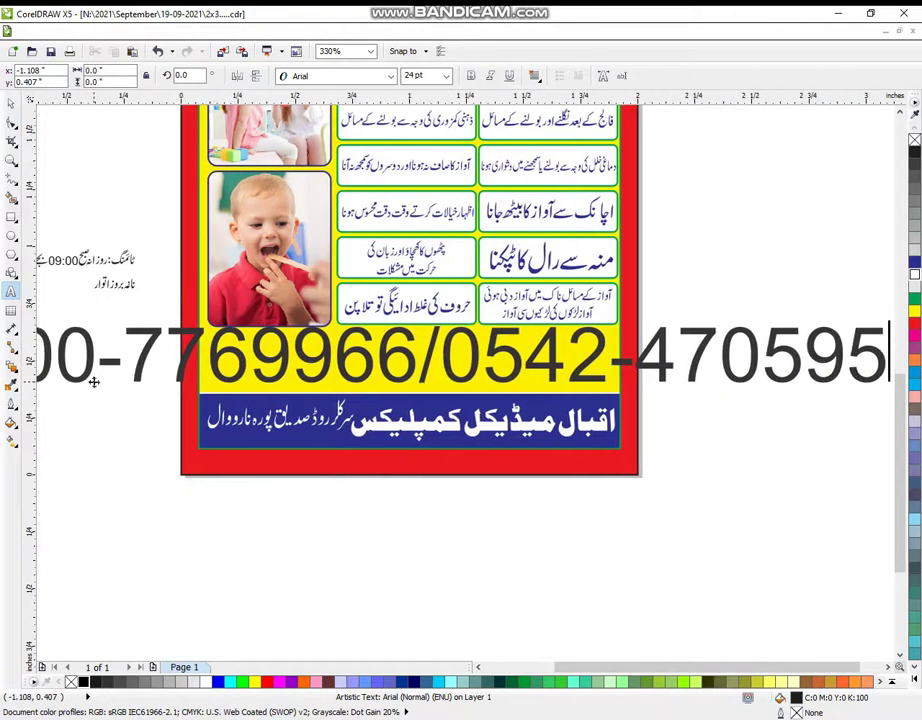
click(11, 159)
scroll(206, 345, down, 2)
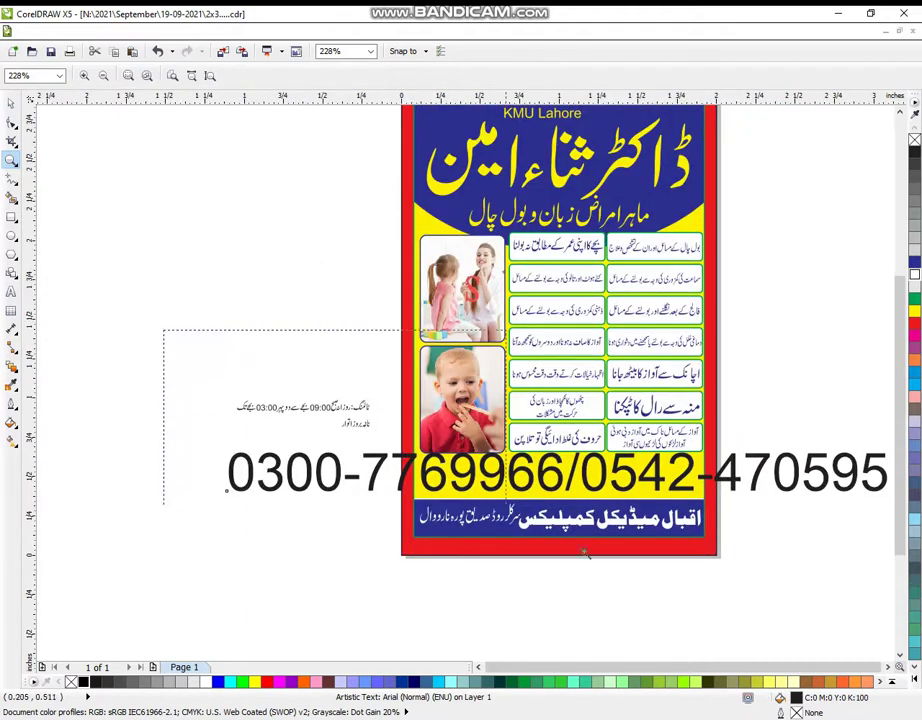
scroll(854, 652, up, 1)
click(11, 104)
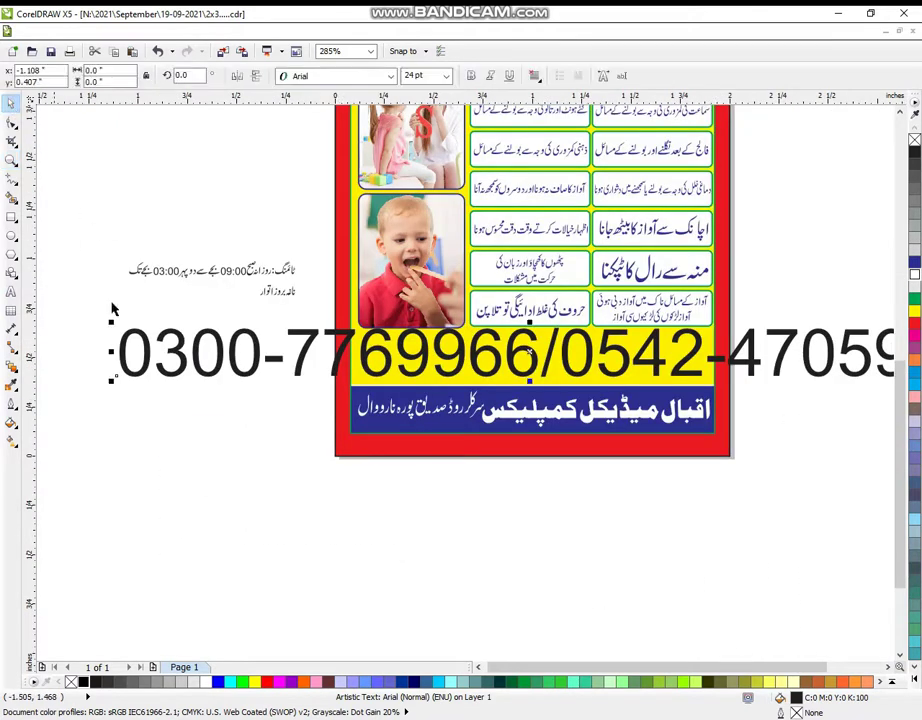
- Shrink the phone numbers into the footer, colour them yellow, set Arial Black, and condense them
drag(113, 381, 467, 423)
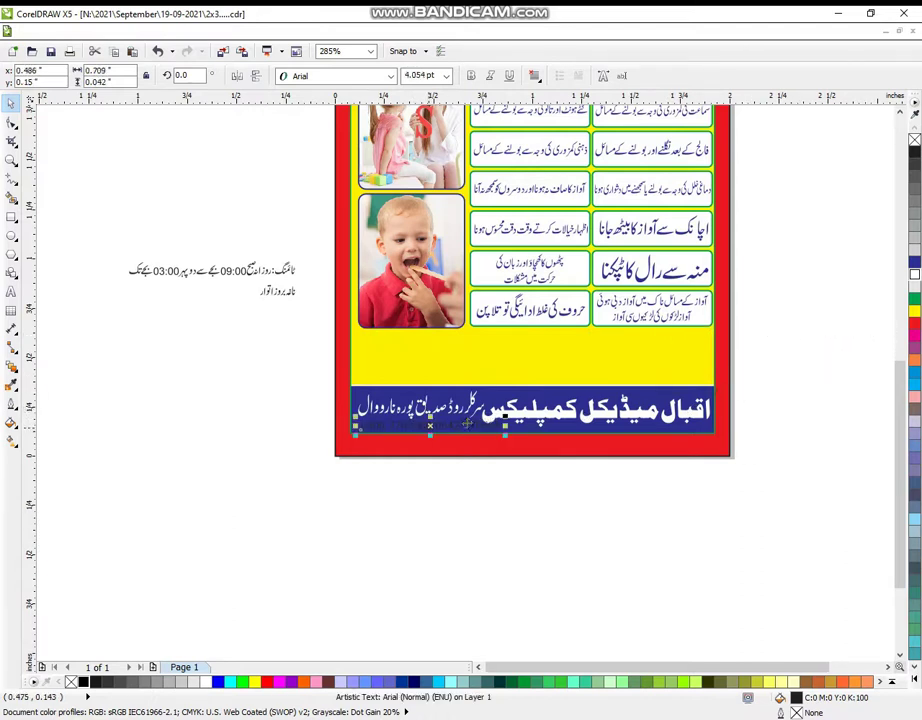
click(914, 311)
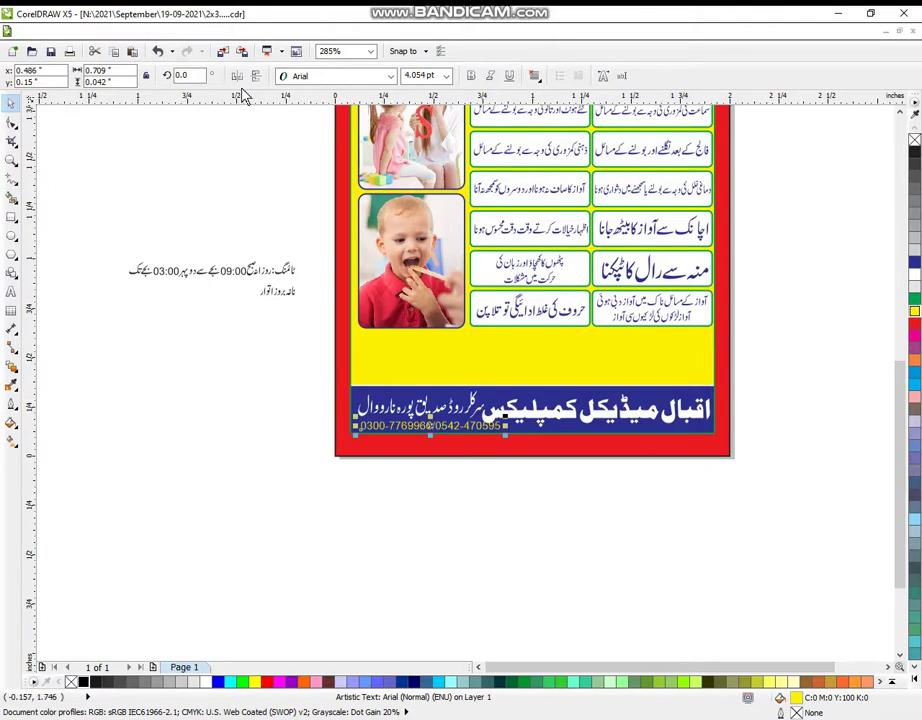
click(390, 76)
click(310, 107)
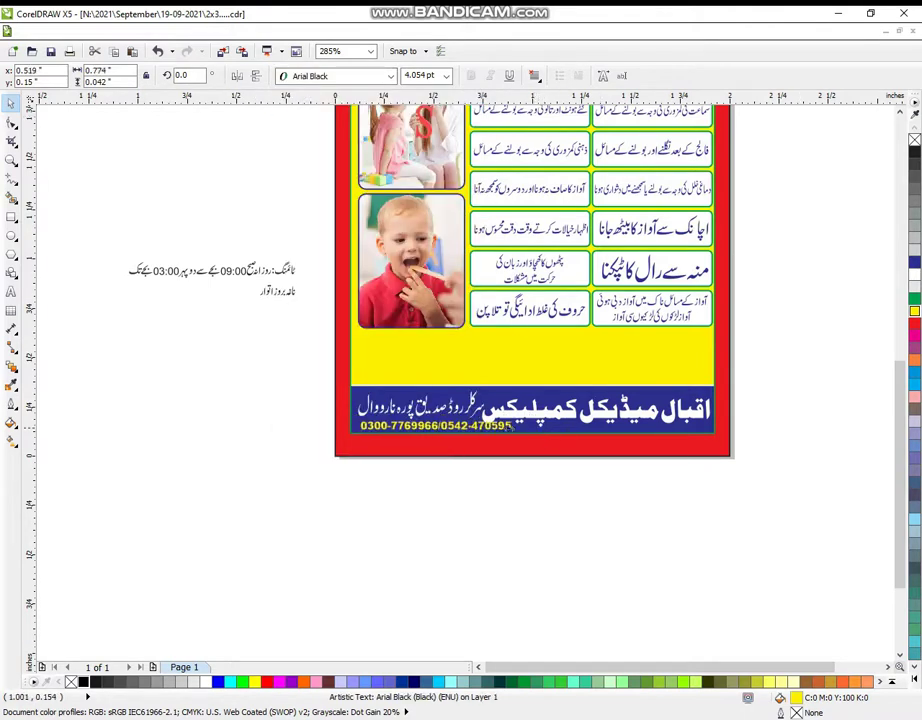
drag(533, 425, 487, 428)
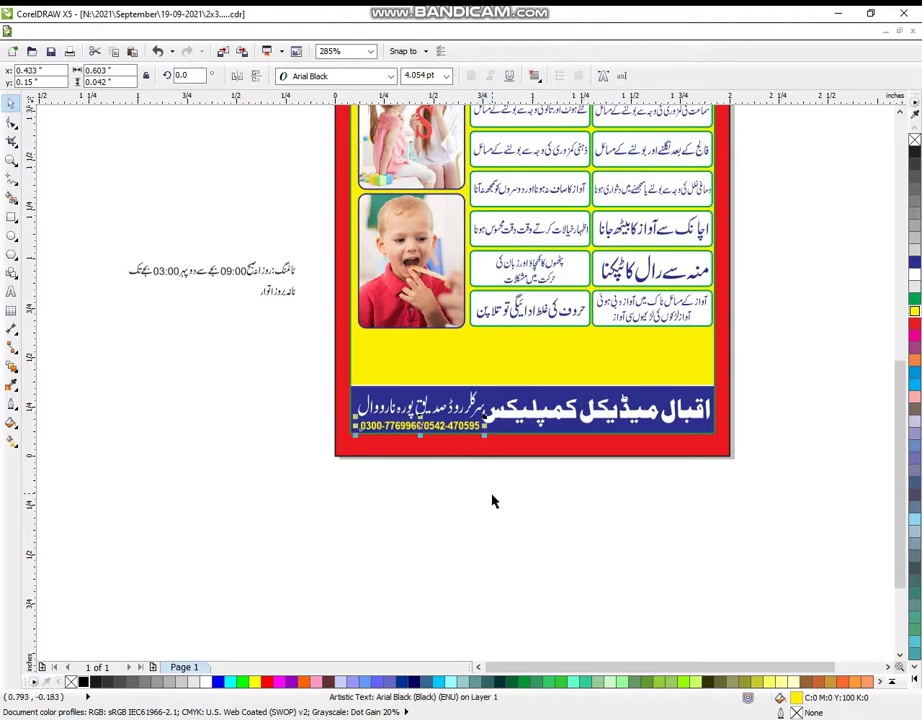
click(367, 462)
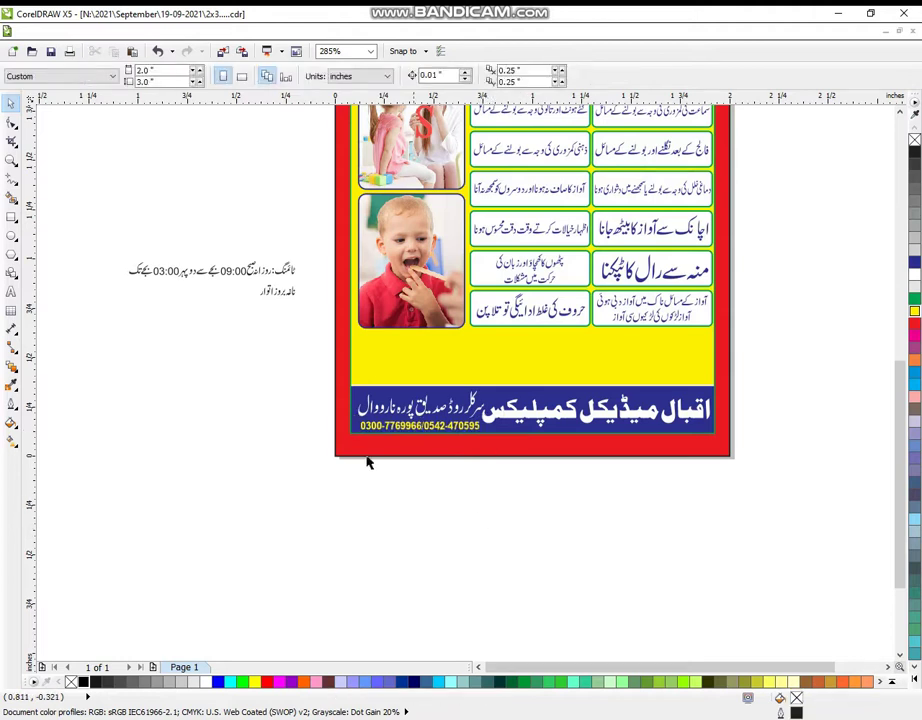
click(11, 160)
right_click(226, 315)
drag(176, 292, 788, 600)
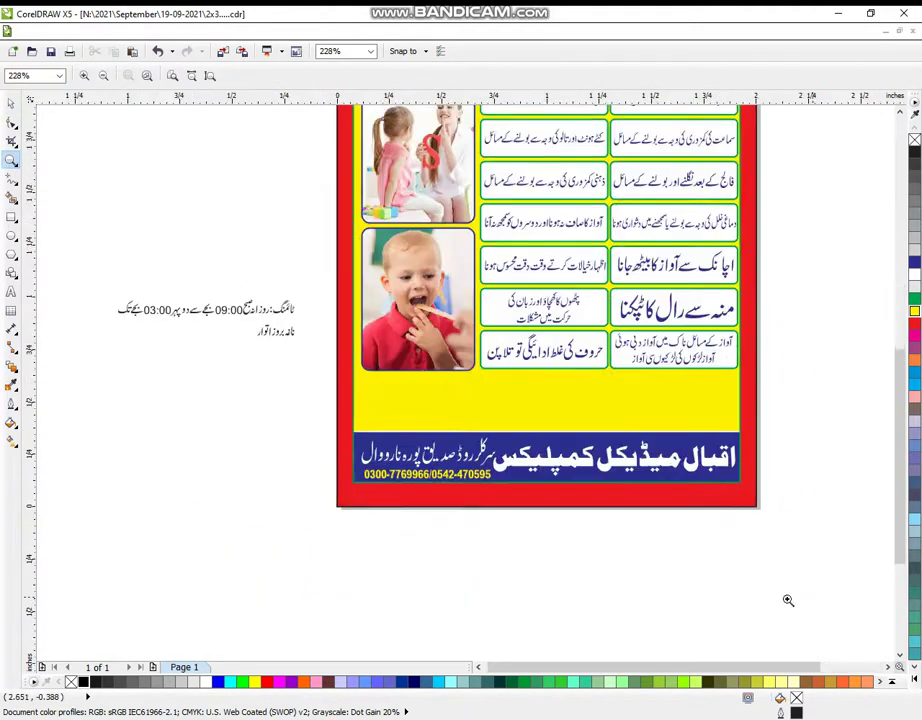
drag(74, 243, 791, 572)
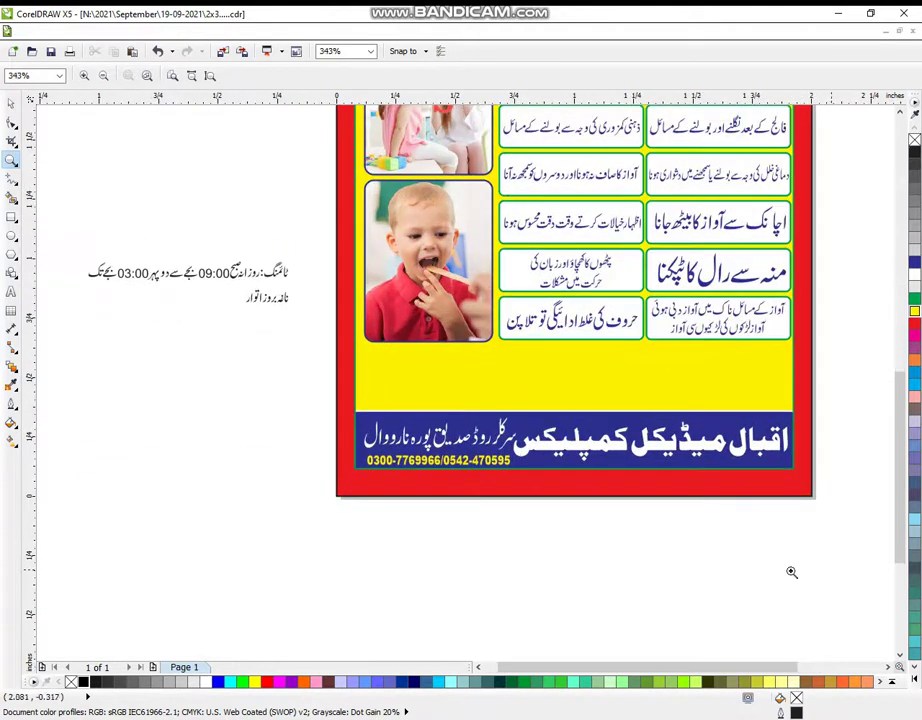
click(11, 102)
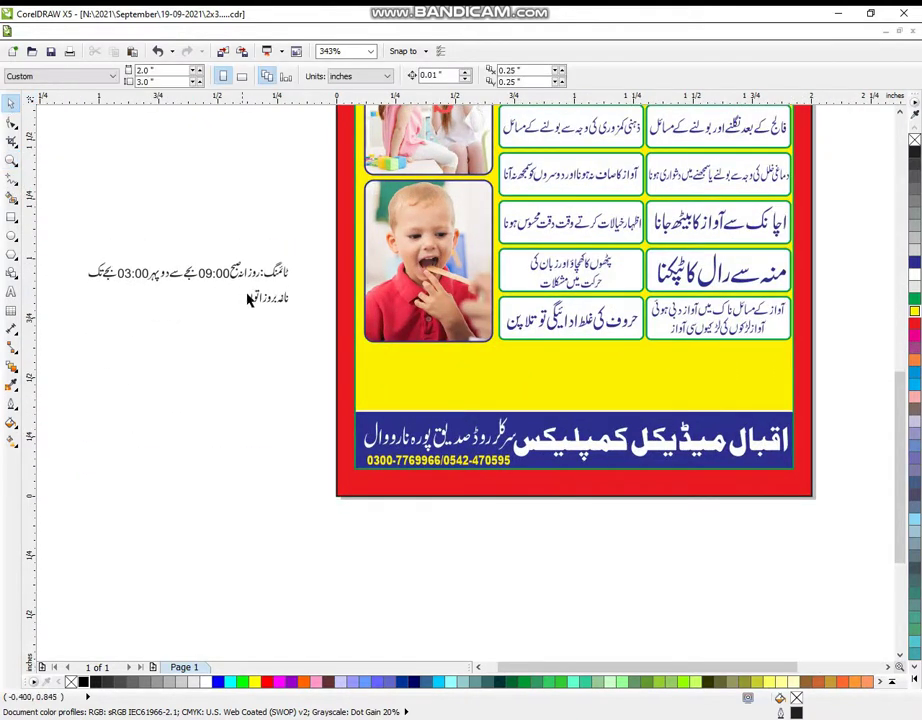
- Group the closed-day note, then enlarge the timing line and fit it across the yellow band
drag(298, 312, 276, 161)
key(ctrl+g)
drag(318, 244, 66, 324)
drag(290, 257, 350, 258)
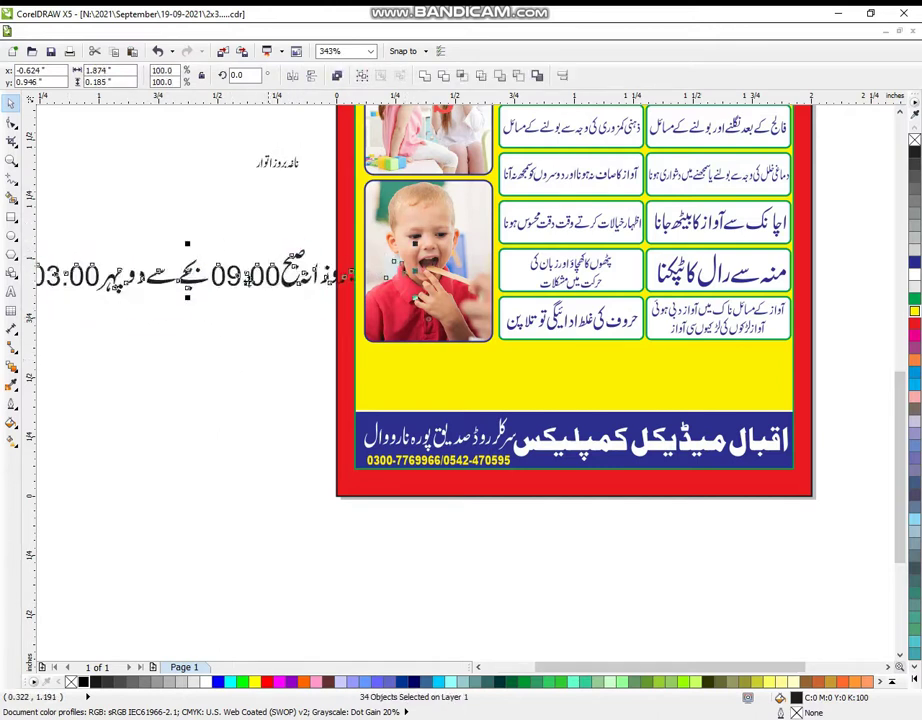
drag(199, 272, 589, 380)
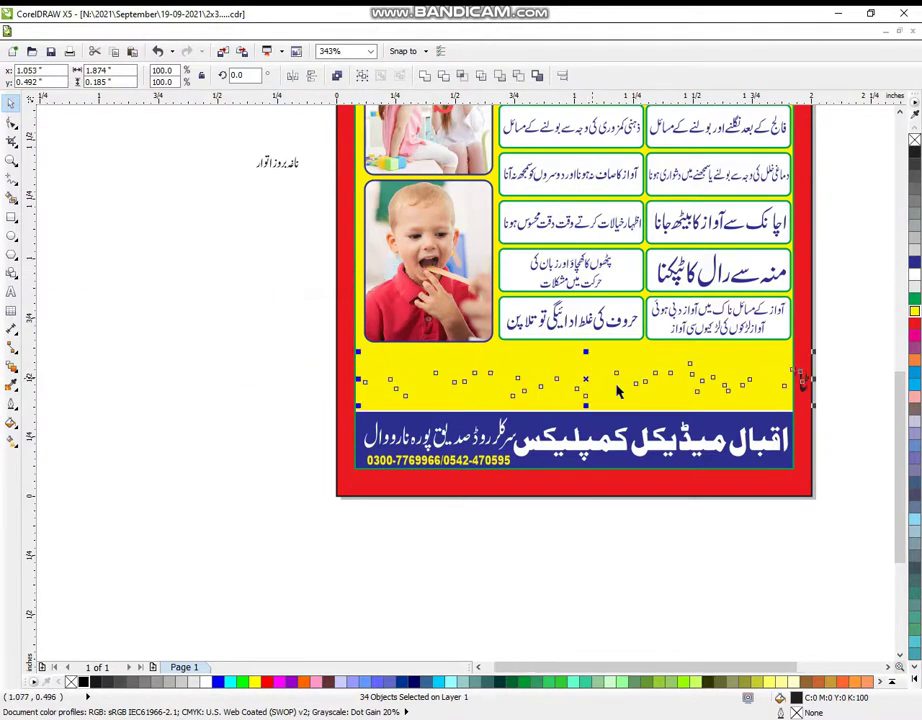
drag(818, 379, 795, 393)
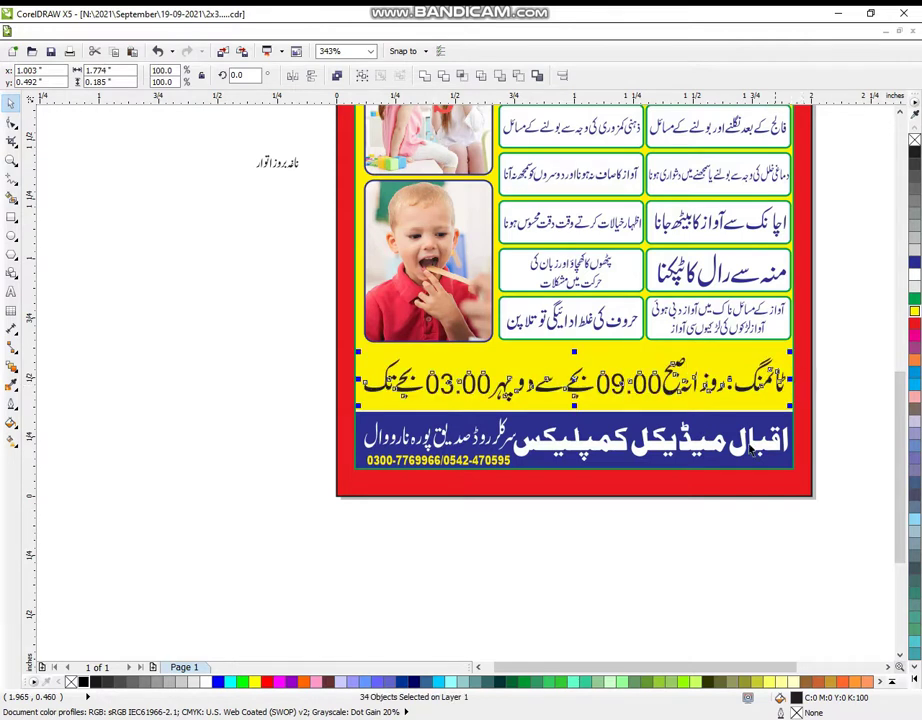
click(916, 688)
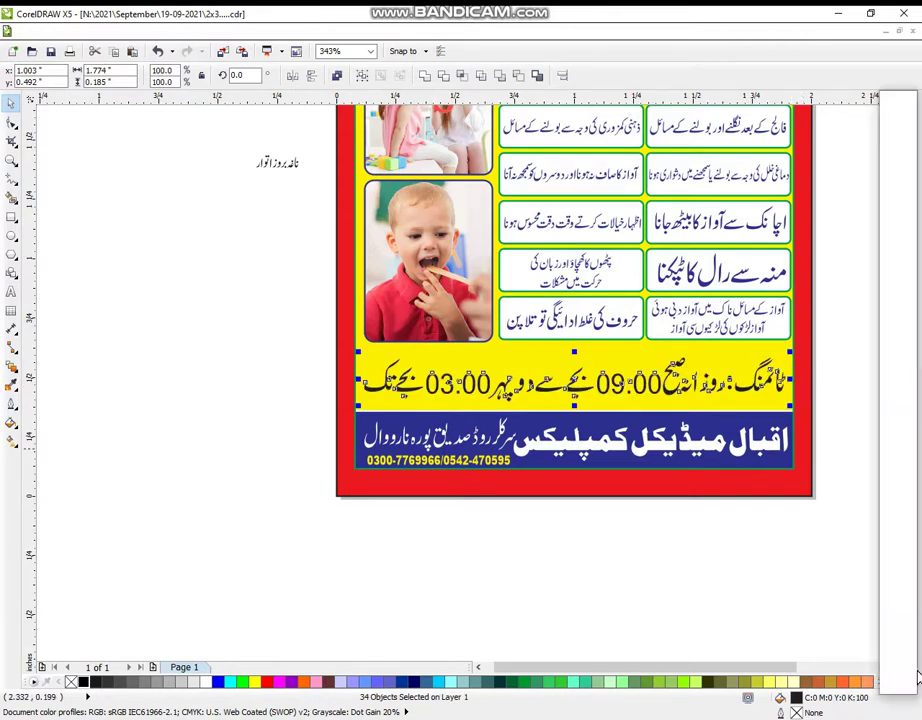
click(680, 608)
drag(208, 130, 313, 233)
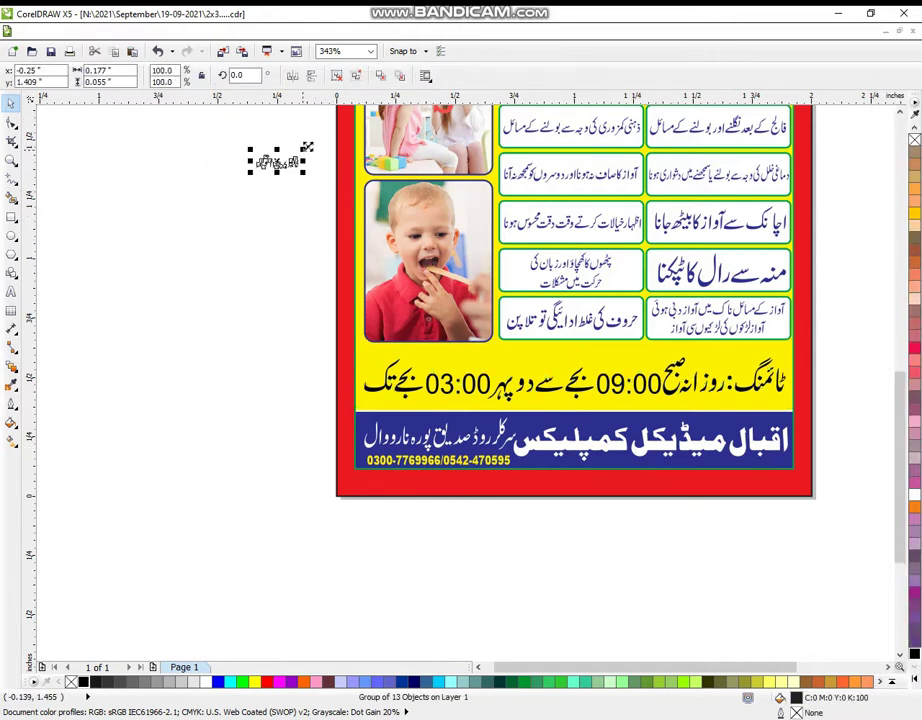
- Fill the closed-day note red and give it a white outline
drag(307, 147, 521, 356)
key(Escape)
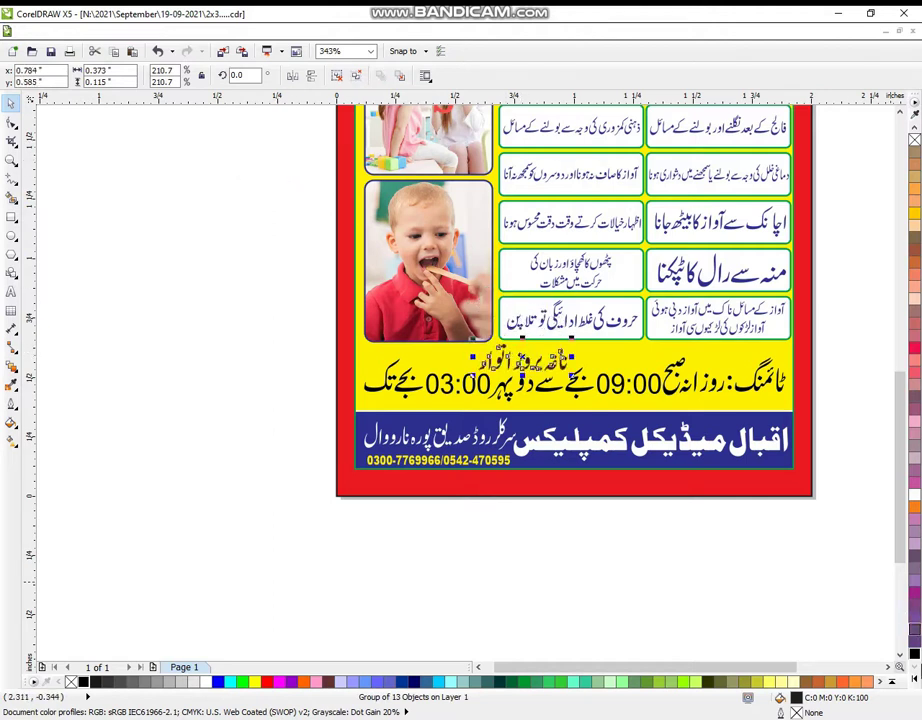
click(915, 681)
click(887, 309)
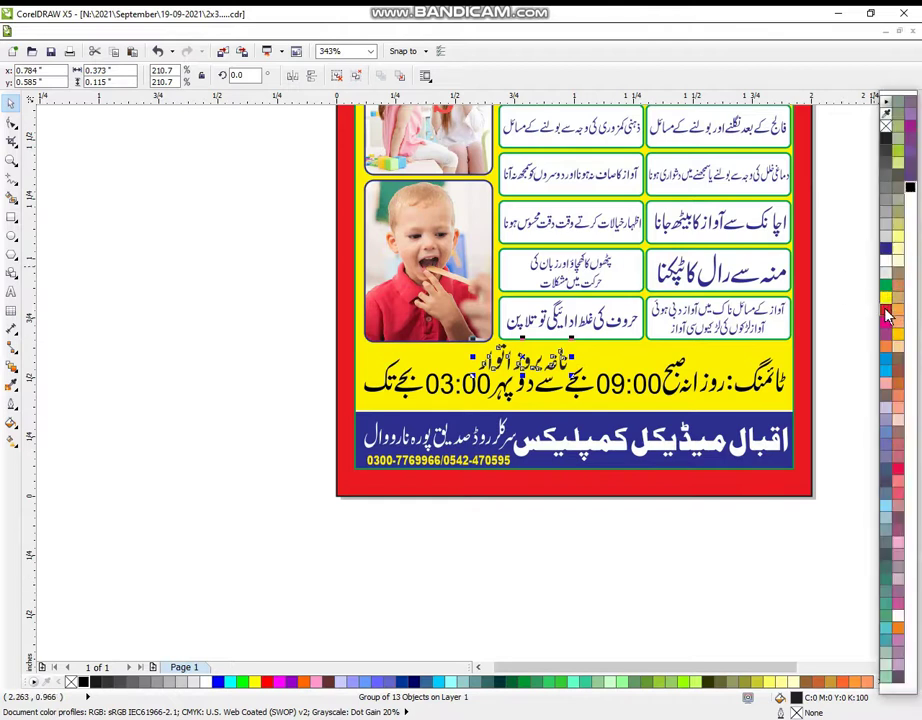
right_click(886, 265)
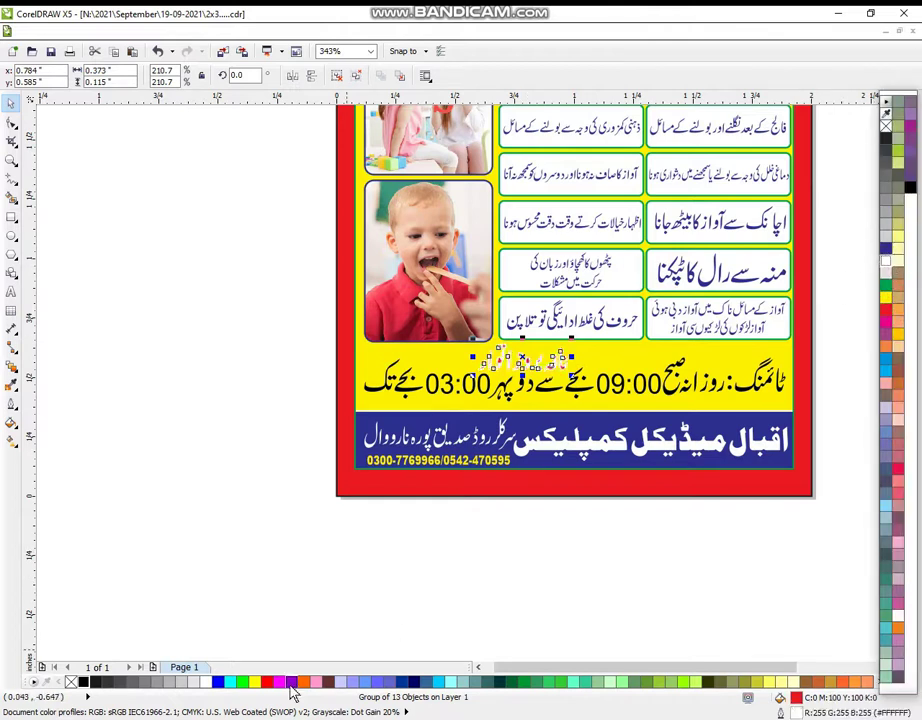
- Set the note's outline pen to 3.0 pt with rounded corners
click(12, 403)
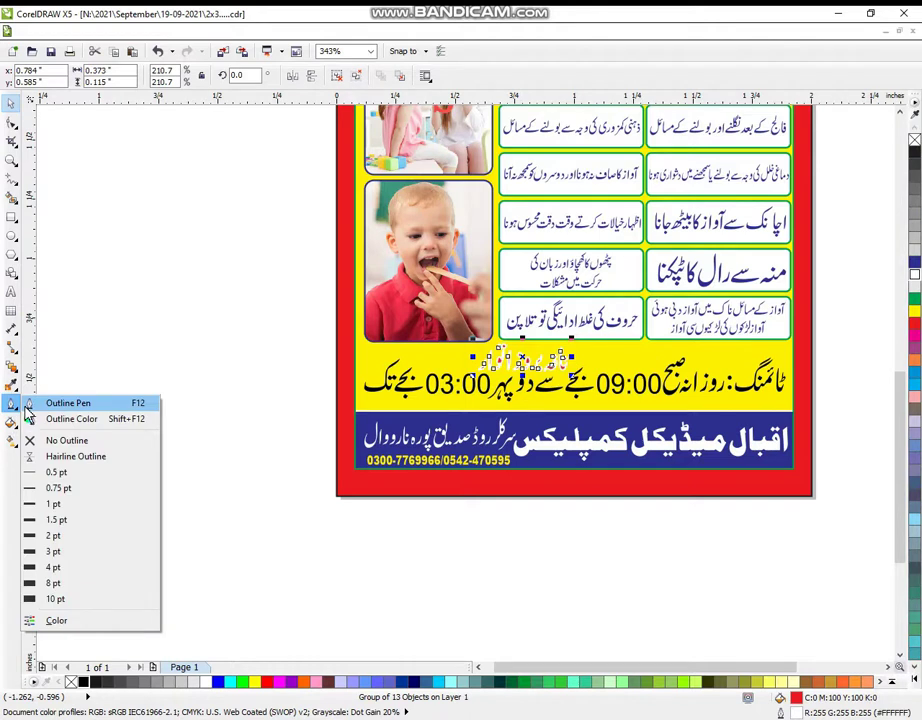
click(80, 400)
click(380, 289)
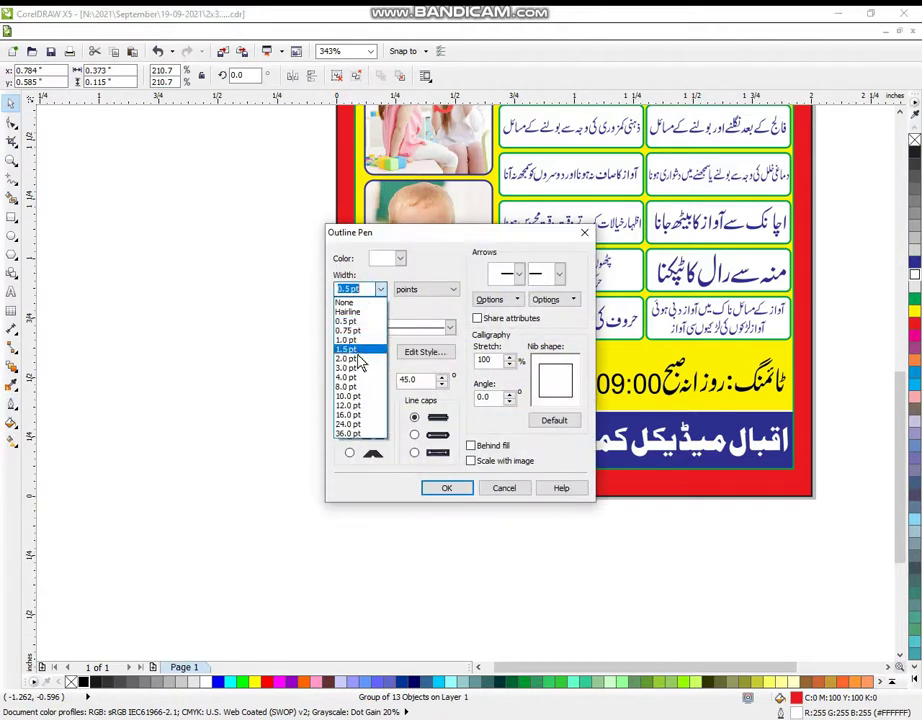
click(357, 369)
click(365, 433)
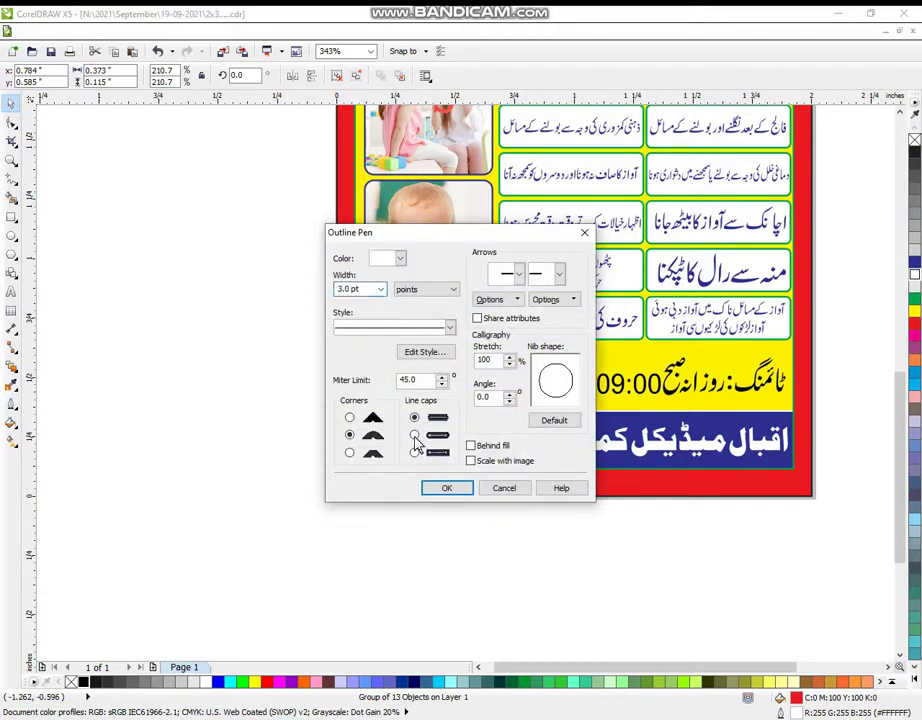
click(463, 489)
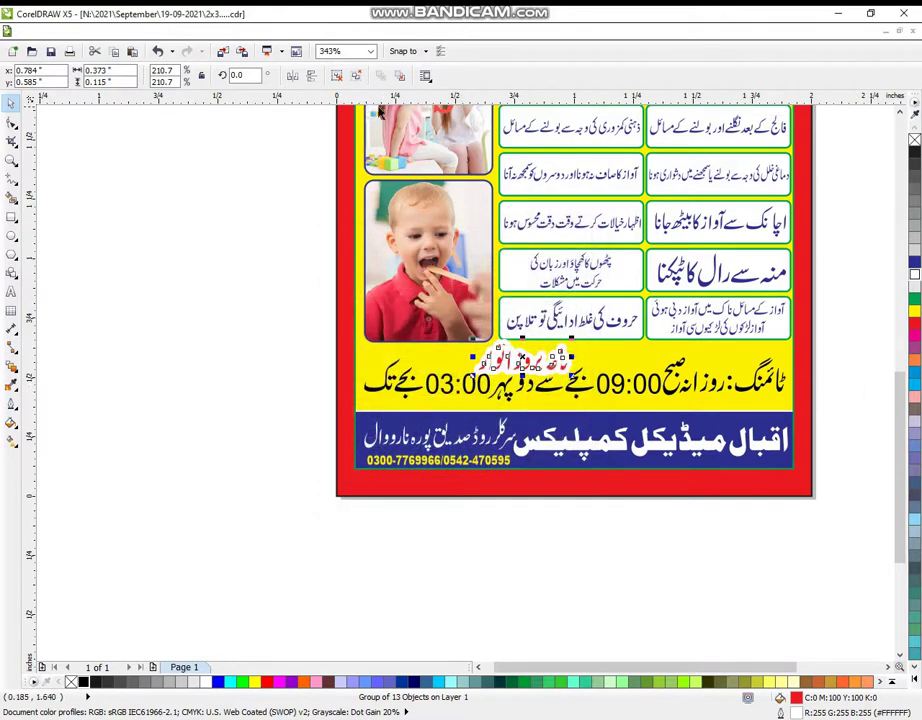
- Ungroup and combine the note into one curve, then reduce its outline to 2.0 pt
click(336, 75)
click(422, 76)
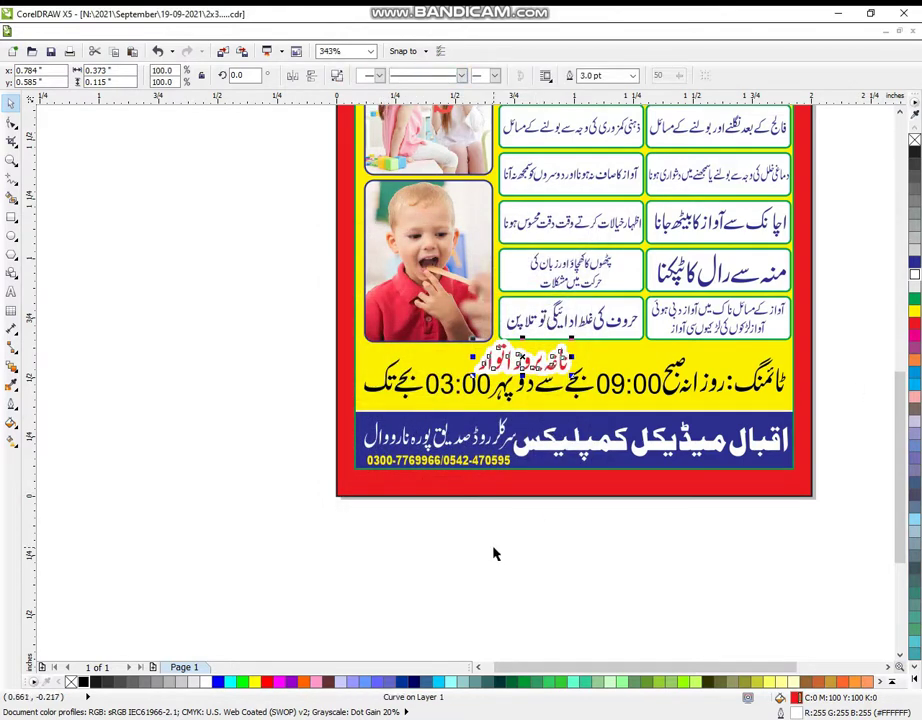
click(12, 404)
click(40, 416)
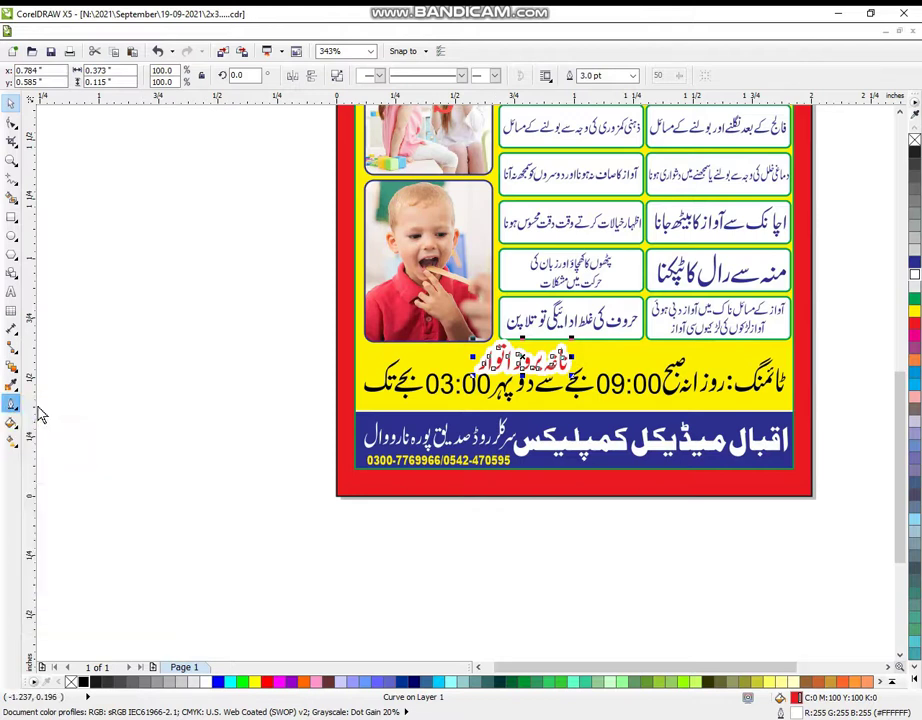
double_click(350, 289)
text(2)
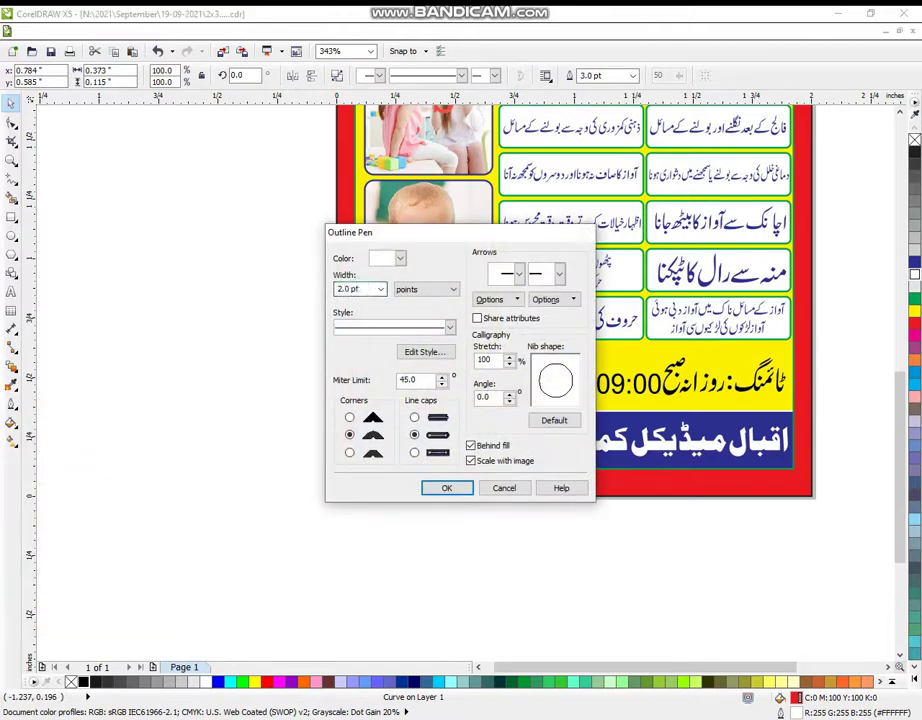
key(Return)
click(516, 544)
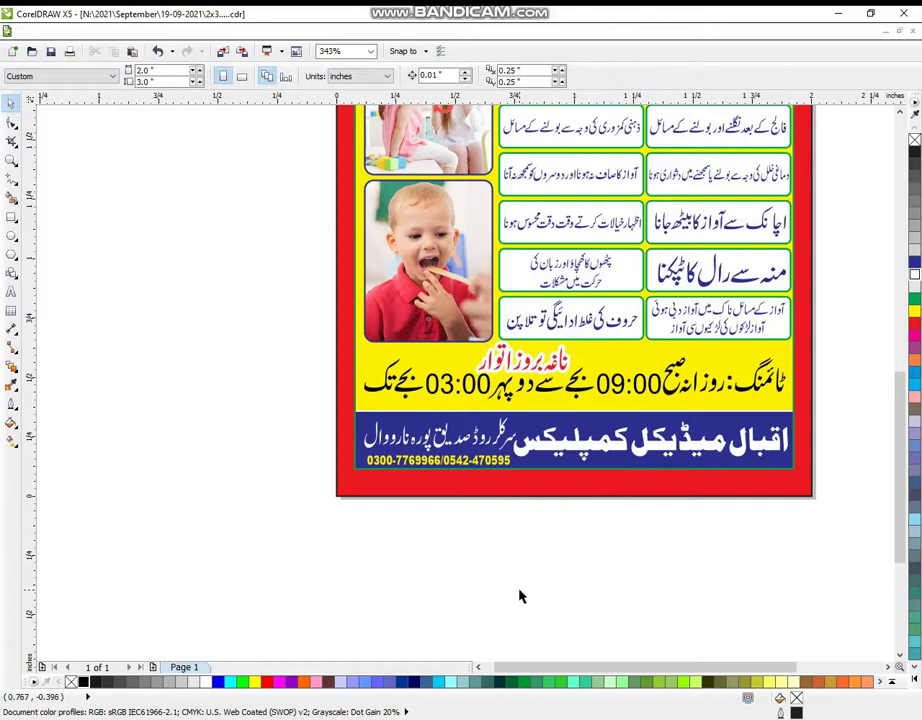
click(11, 160)
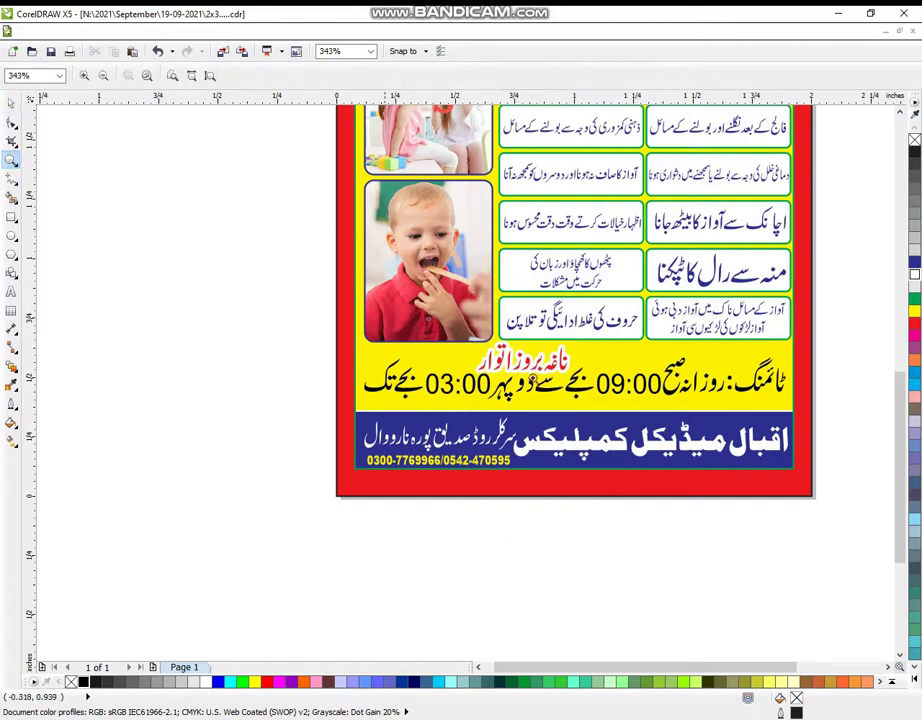
scroll(440, 277, down, 1)
scroll(531, 330, down, 1)
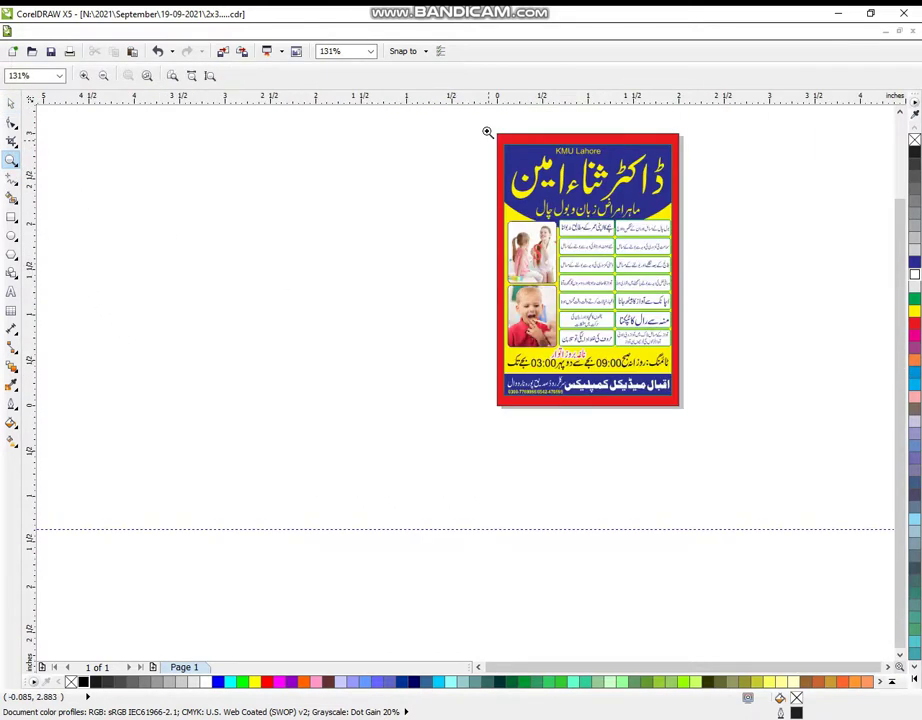
drag(487, 131, 695, 427)
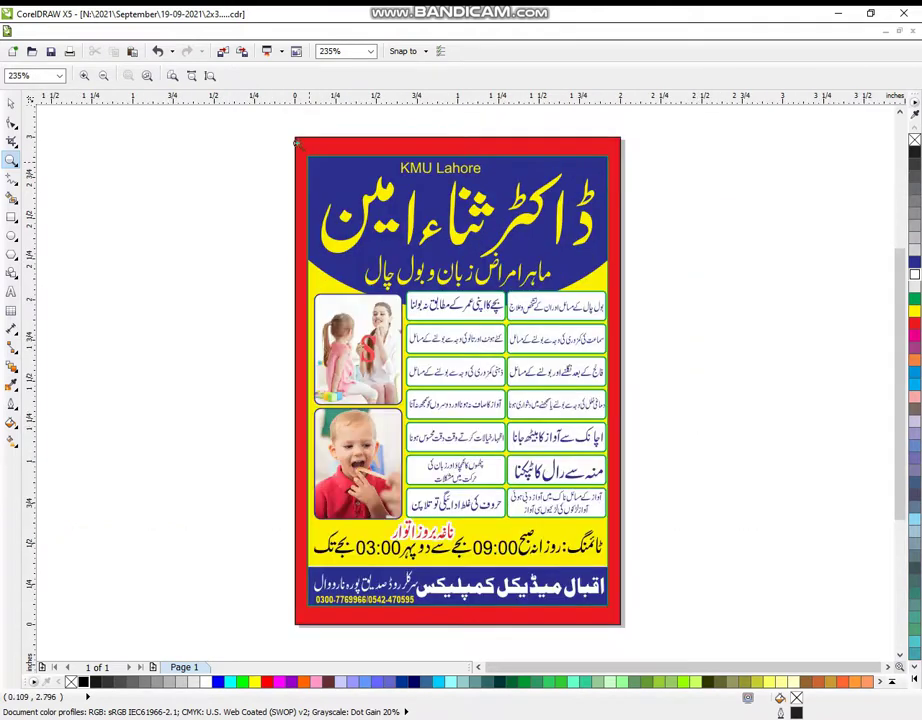
drag(280, 119, 640, 649)
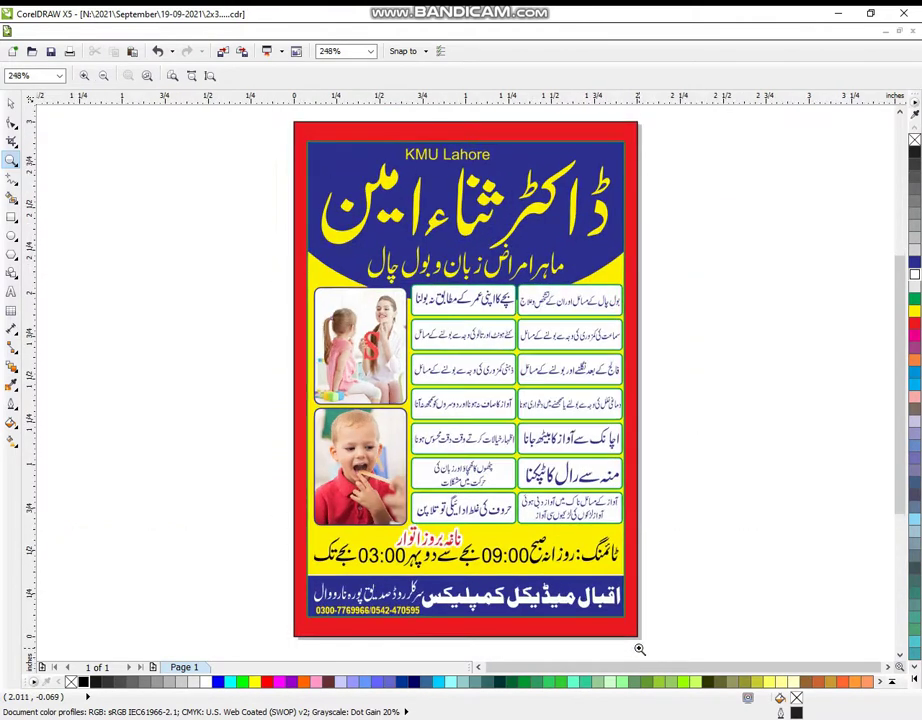
drag(222, 499, 737, 664)
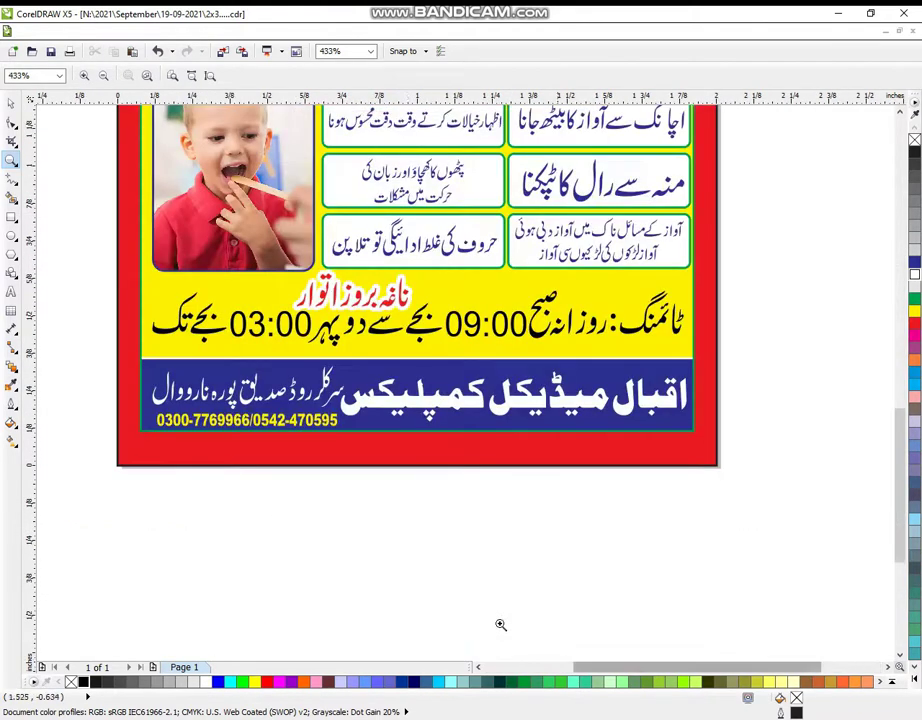
click(11, 103)
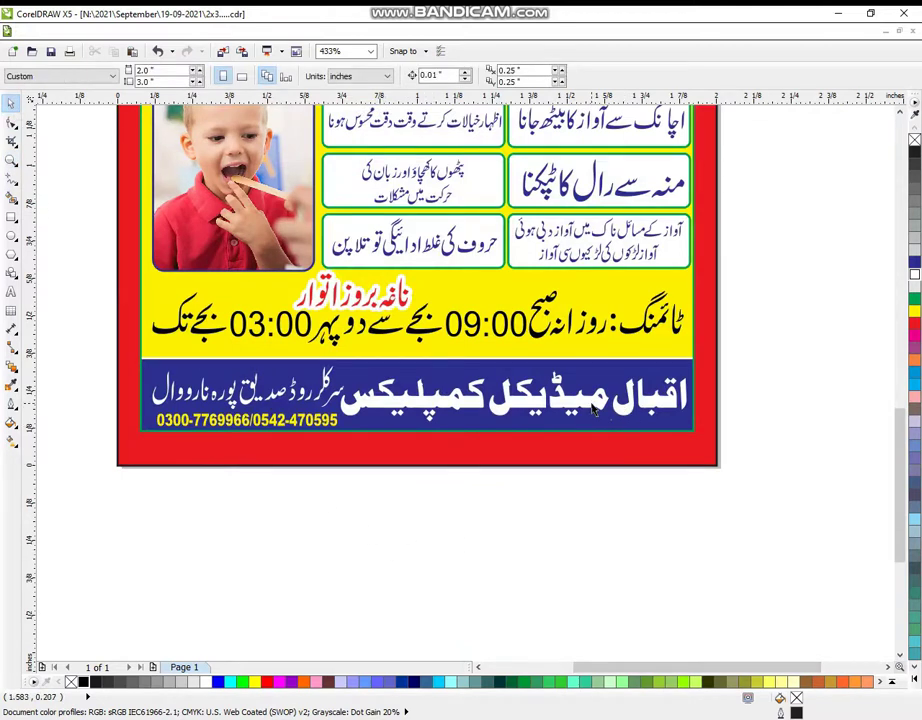
- Stretch the yellow phone-number text wider across the footer
drag(594, 410, 697, 404)
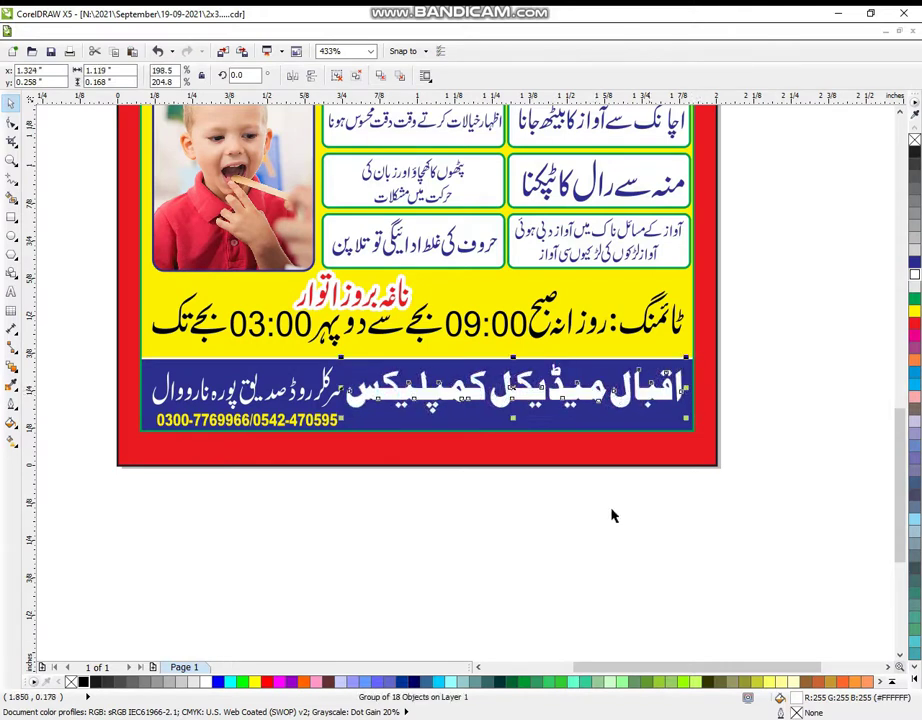
key(Escape)
click(338, 423)
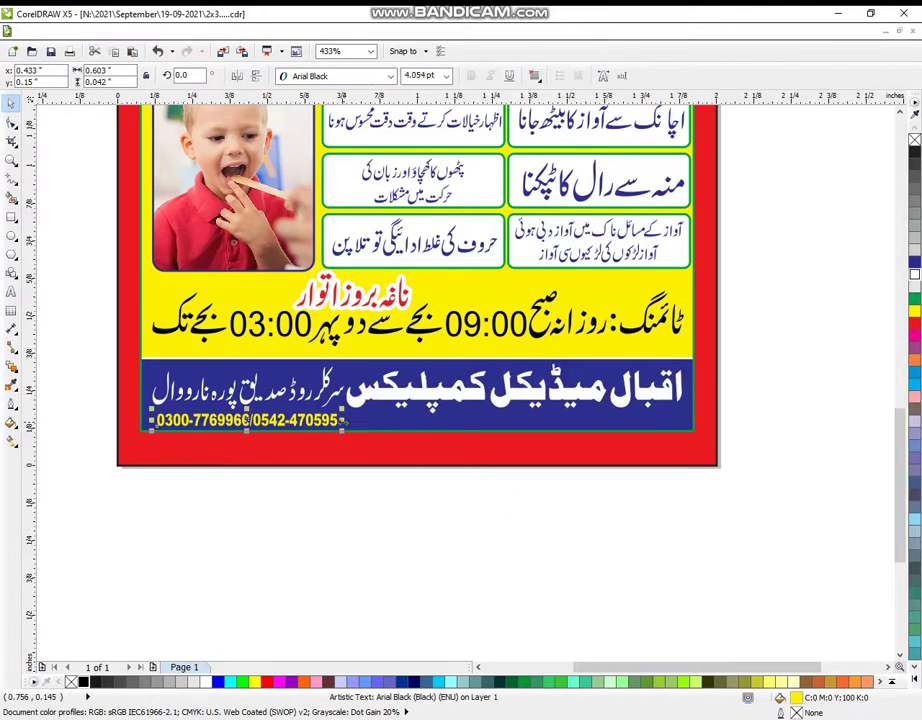
drag(343, 420, 572, 424)
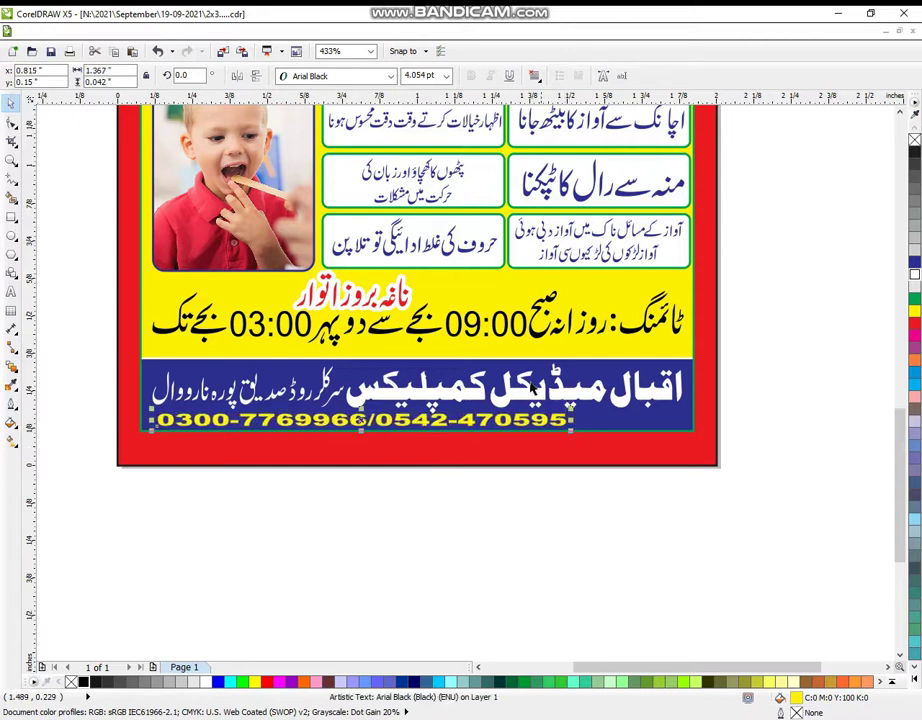
- Centre the phone numbers horizontally on the blue footer box and zoom out to the whole poster
shift+click(594, 425)
key(c)
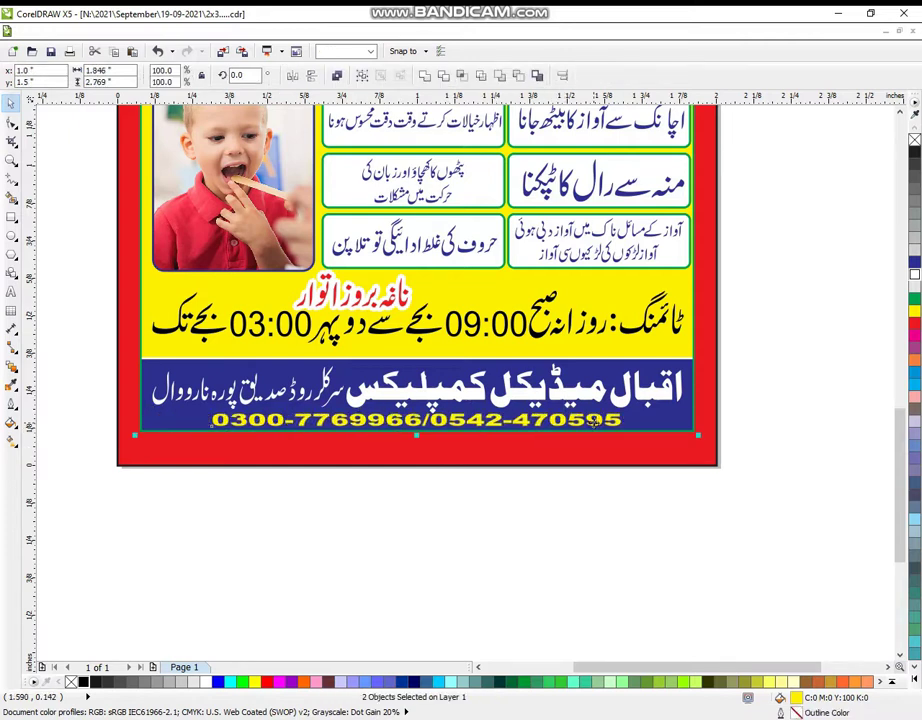
click(541, 557)
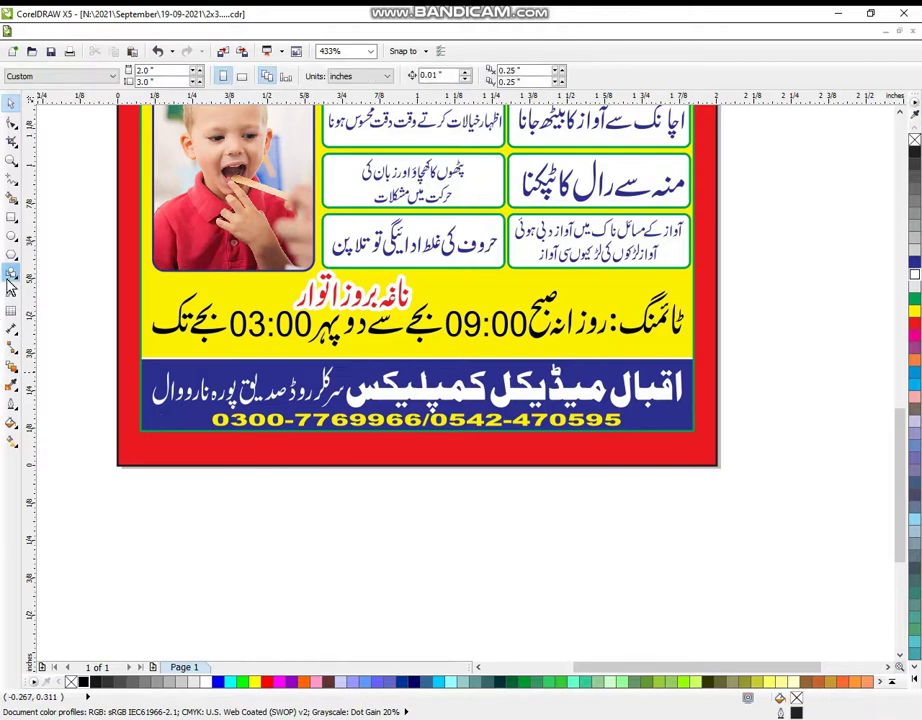
double_click(11, 159)
scroll(363, 228, down, 1)
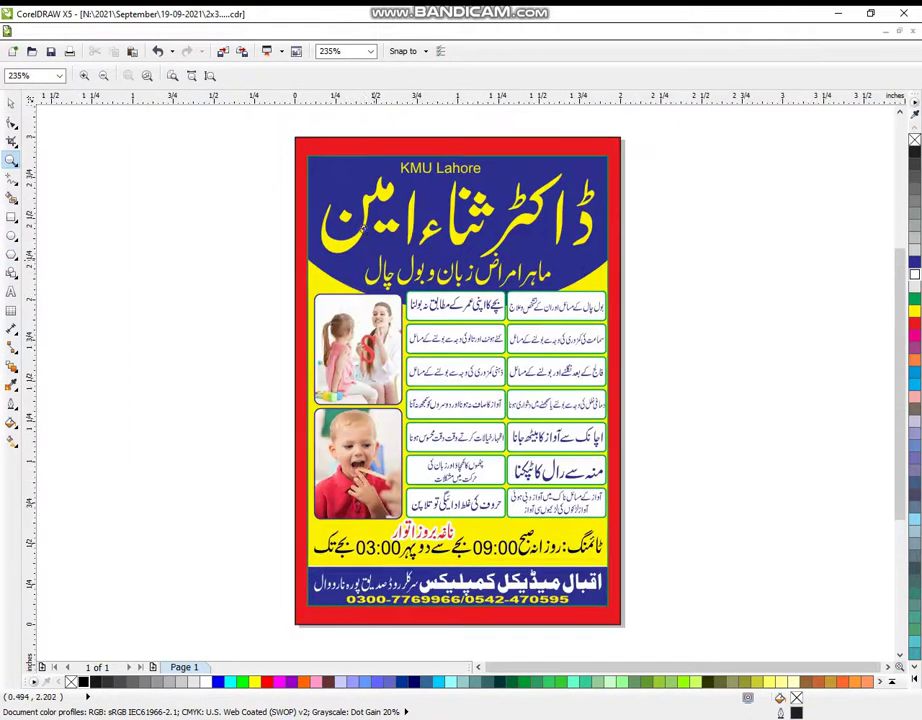
drag(269, 117, 652, 703)
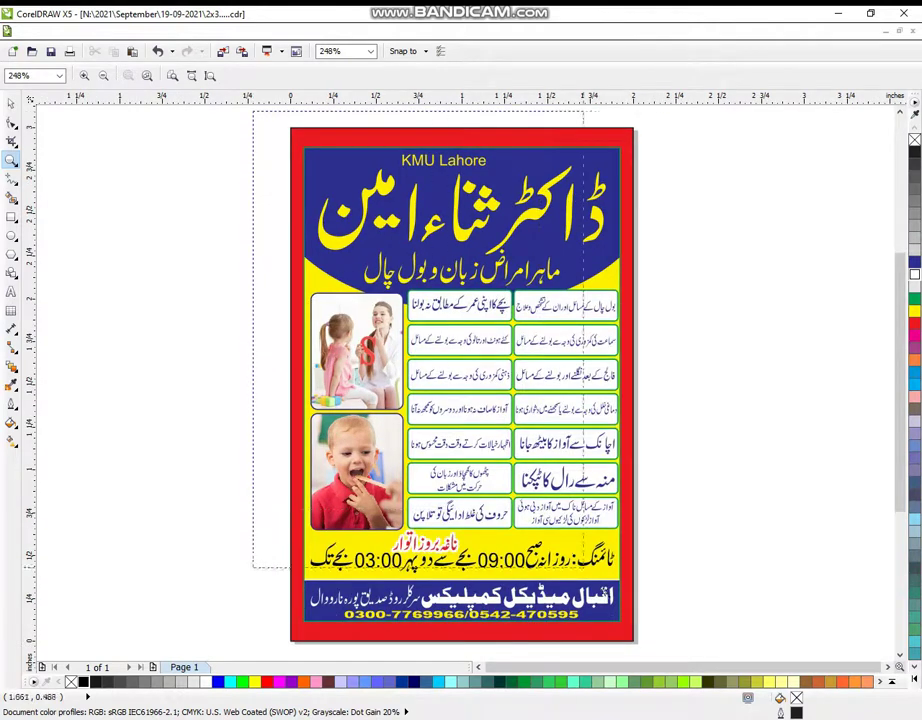
scroll(658, 625, down, 1)
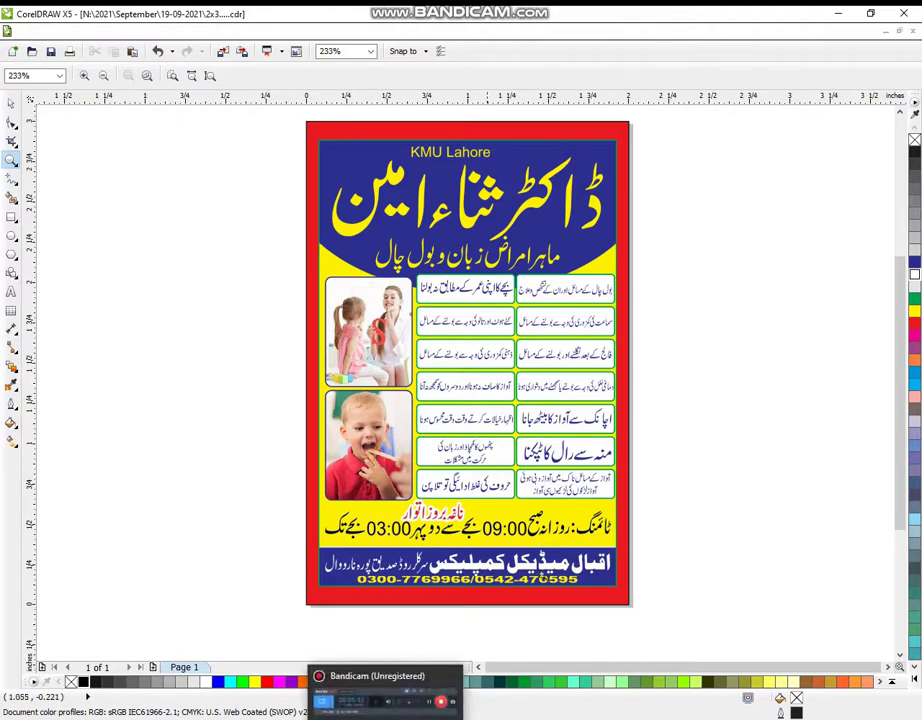
scroll(679, 494, up, 1)
scroll(678, 449, down, 1)
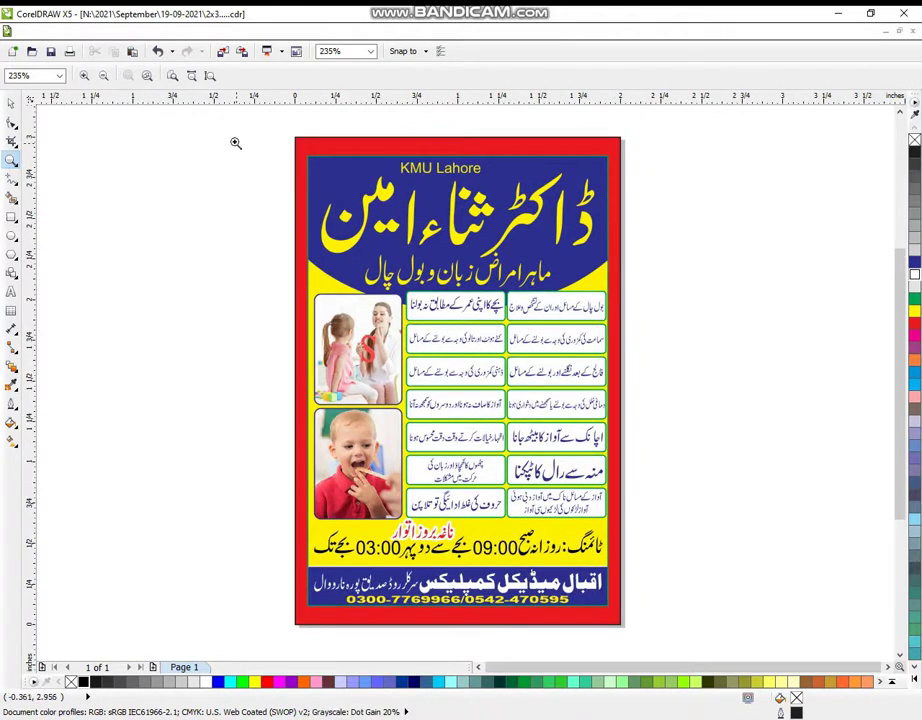
drag(243, 104, 681, 646)
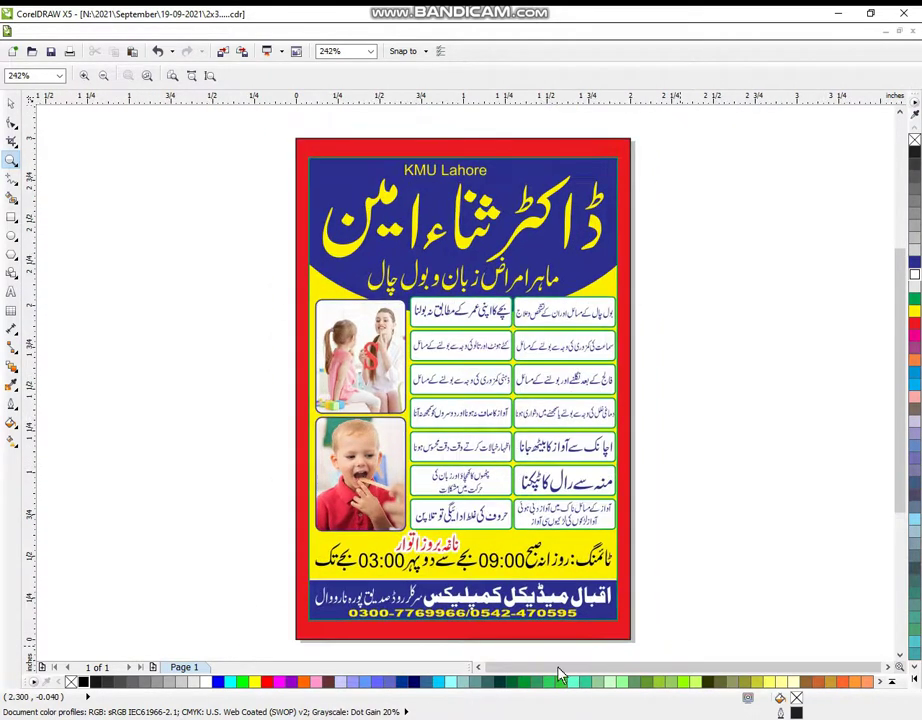